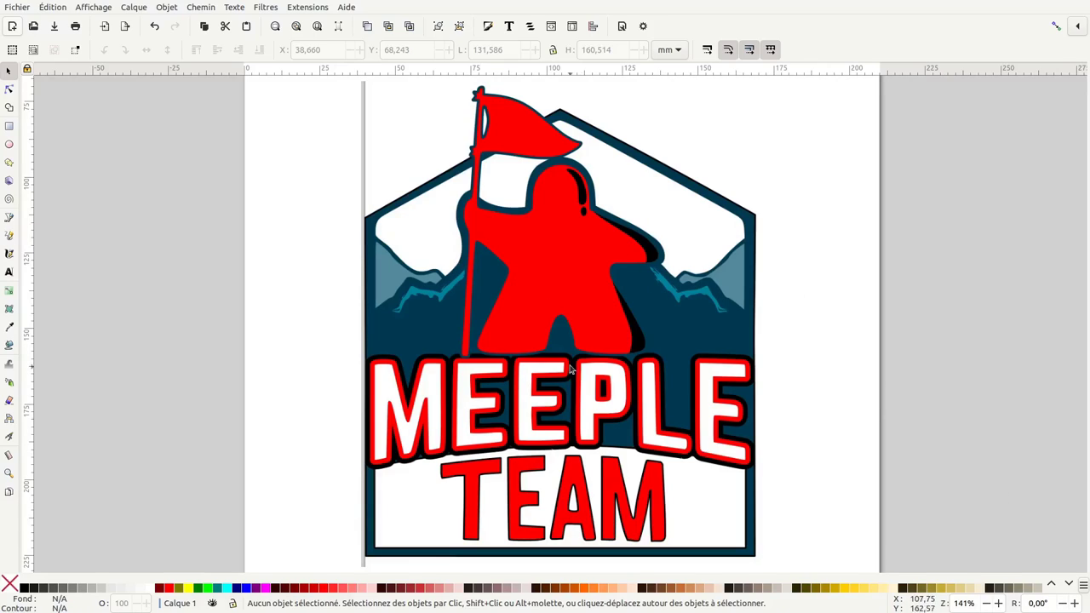
Create the blank 'Nouveau document 12' and switch Inkscape to Plein écran
{"action": "left_click", "coordinate": [202, 7]}
{"action": "left_click", "coordinate": [82, 247]}
{"action": "left_click", "coordinate": [17, 7]}
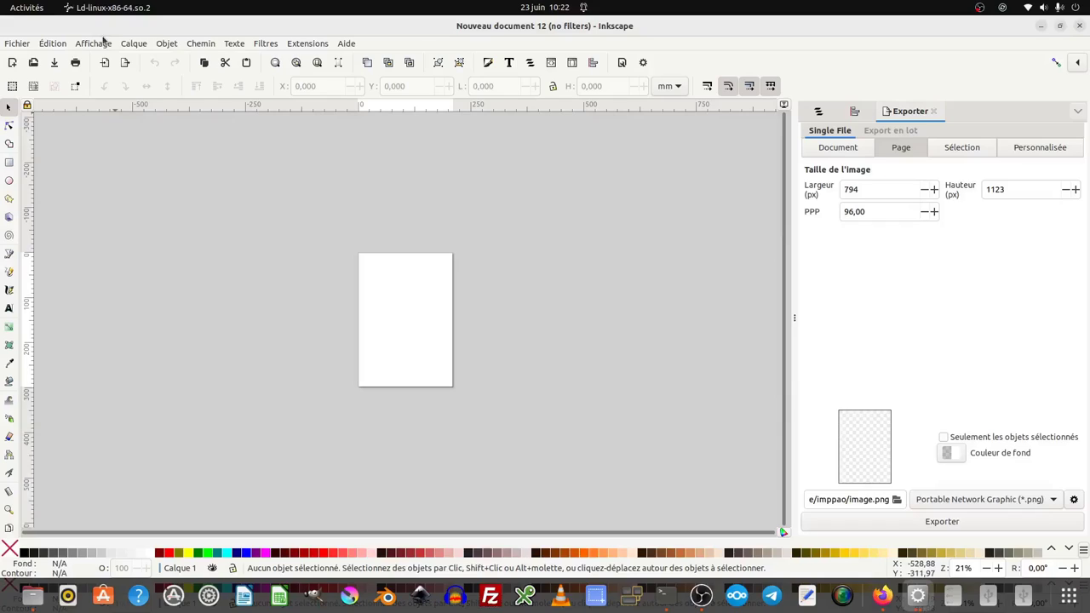
{"action": "left_click", "coordinate": [102, 43]}
{"action": "left_click", "coordinate": [107, 302]}
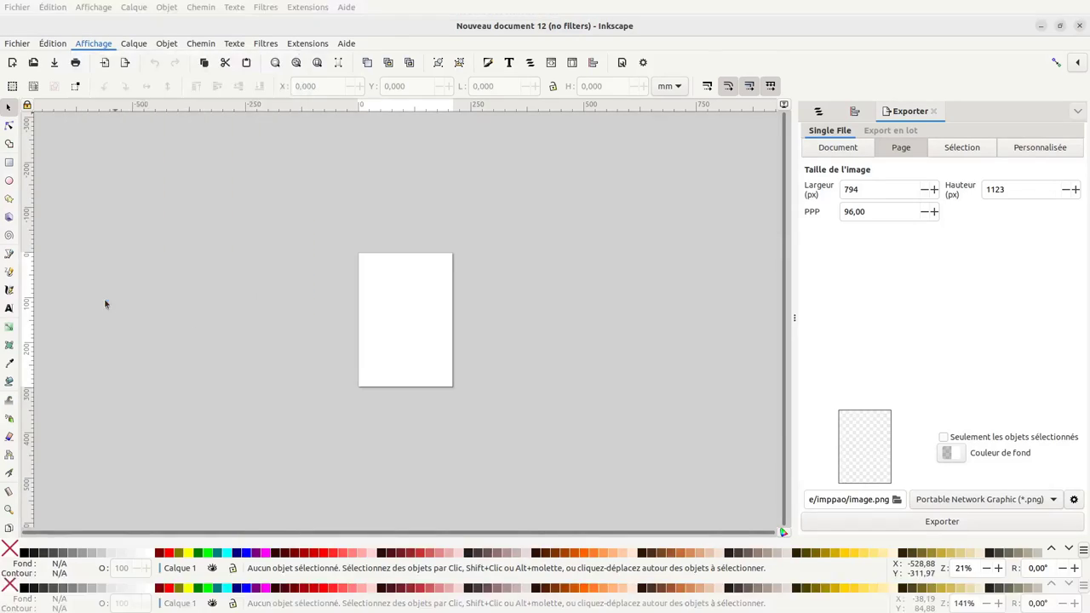
Import the MEEPLE TEAM logo screenshot PNG as an embedded image and zoom to it
{"action": "left_click", "coordinate": [17, 8]}
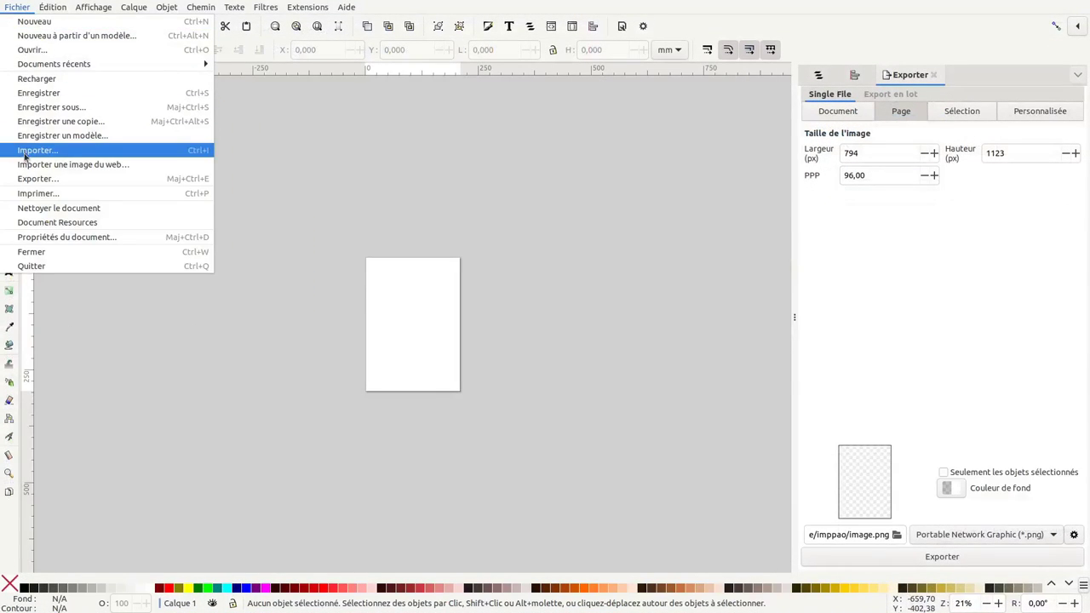
{"action": "left_click", "coordinate": [34, 150]}
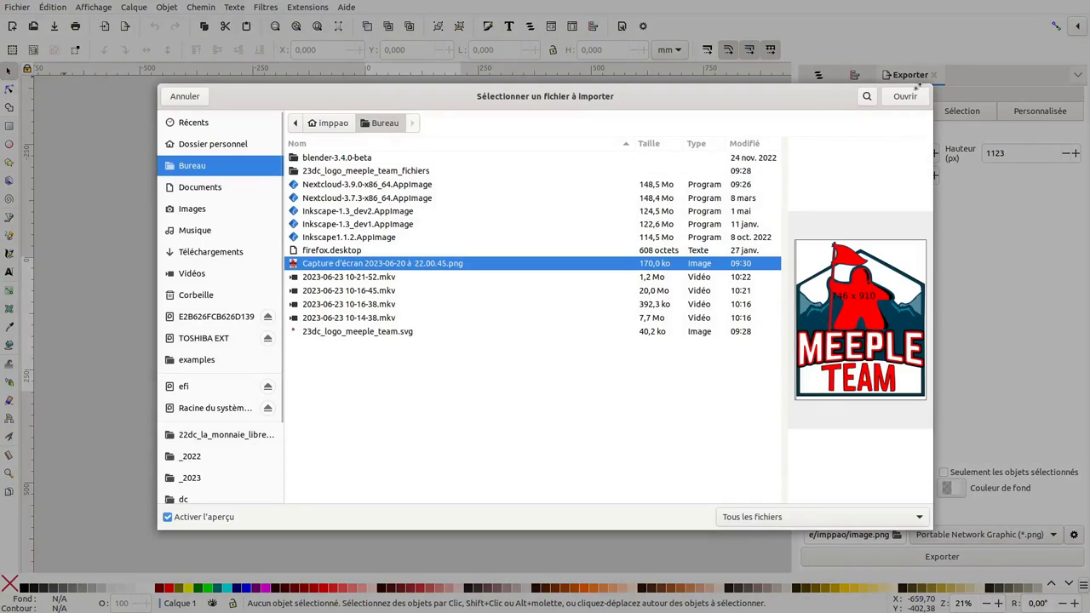
{"action": "left_click", "coordinate": [905, 96]}
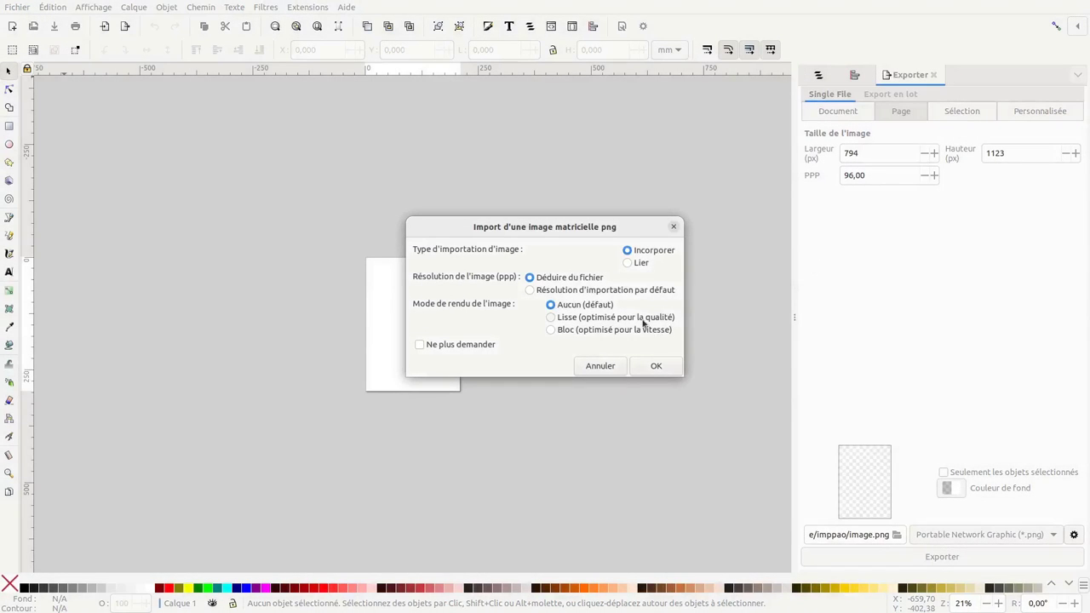
{"action": "left_click", "coordinate": [653, 369]}
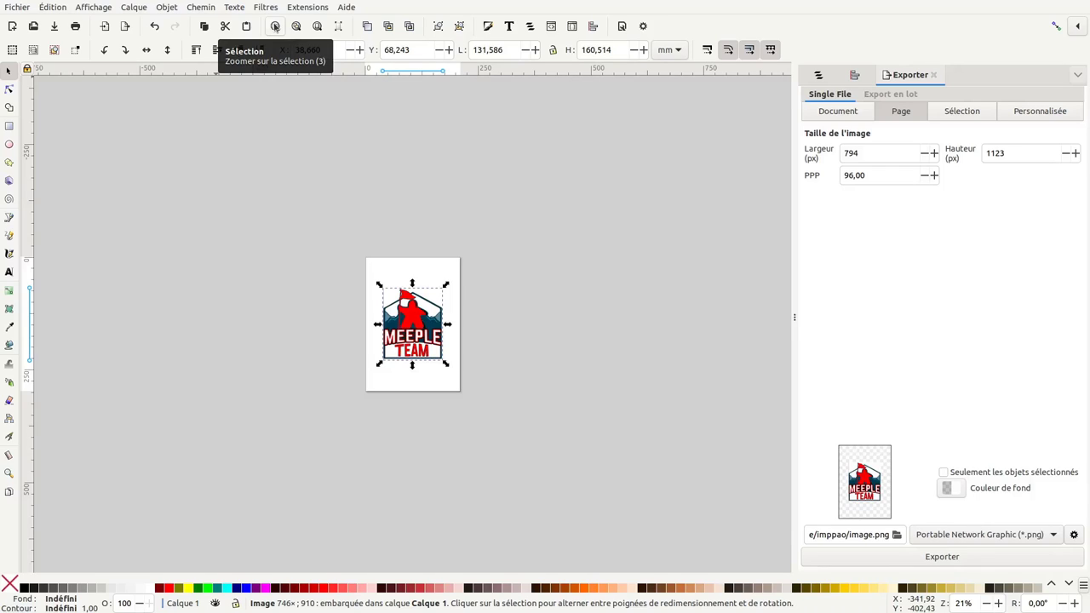
{"action": "left_click", "coordinate": [275, 26]}
Set Trace Bitmap to Multicolor, Couleurs detection, 5 stacked passes, with background removal
{"action": "left_click", "coordinate": [933, 74]}
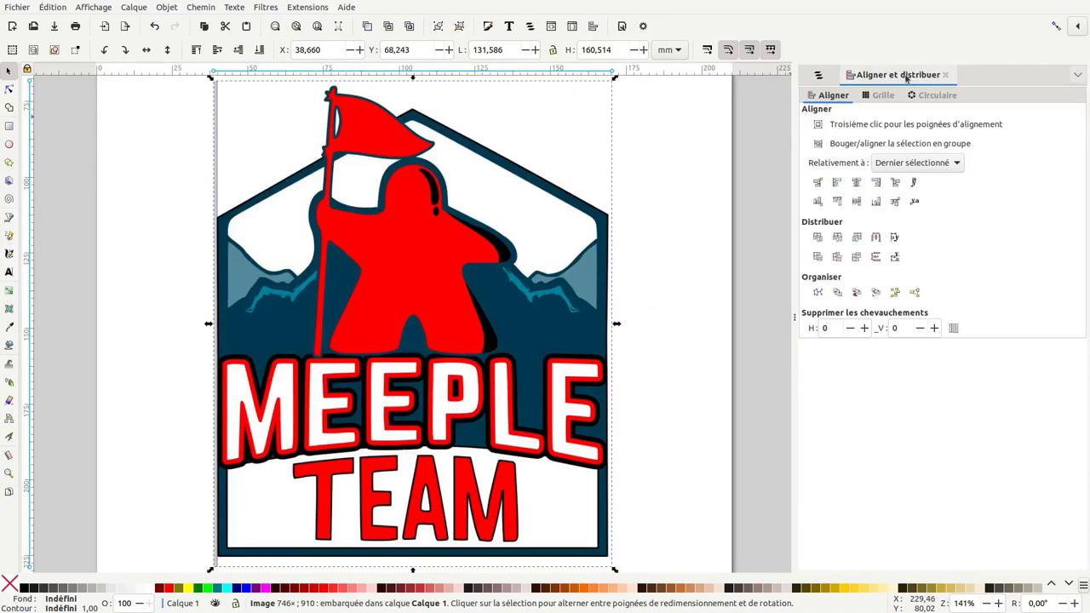
{"action": "left_click", "coordinate": [894, 75]}
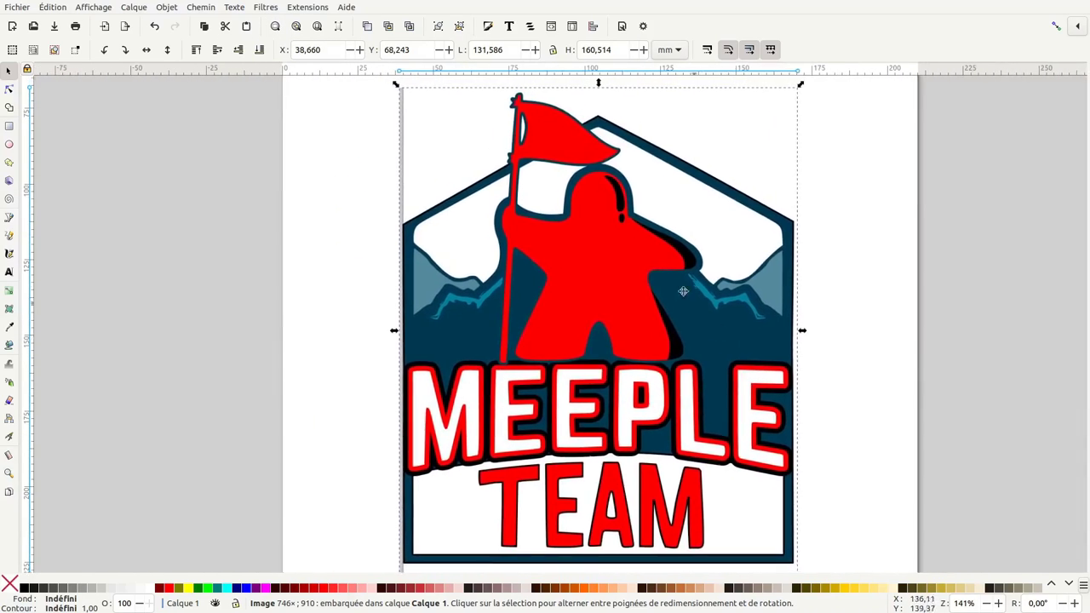
{"action": "left_click", "coordinate": [203, 9]}
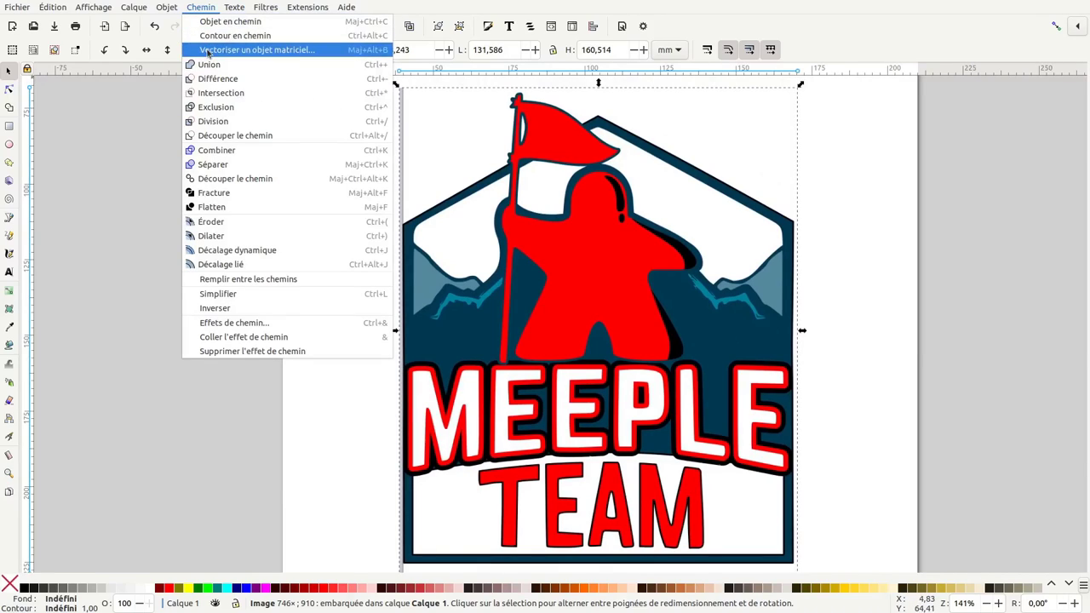
{"action": "left_click", "coordinate": [207, 48]}
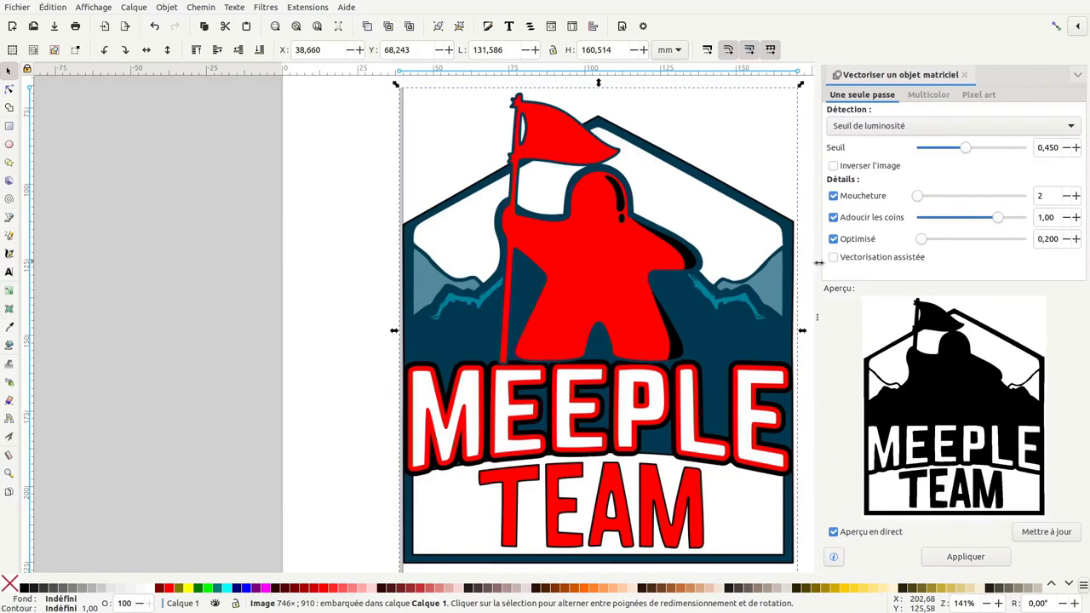
{"action": "left_click", "coordinate": [928, 96]}
{"action": "left_click", "coordinate": [904, 128]}
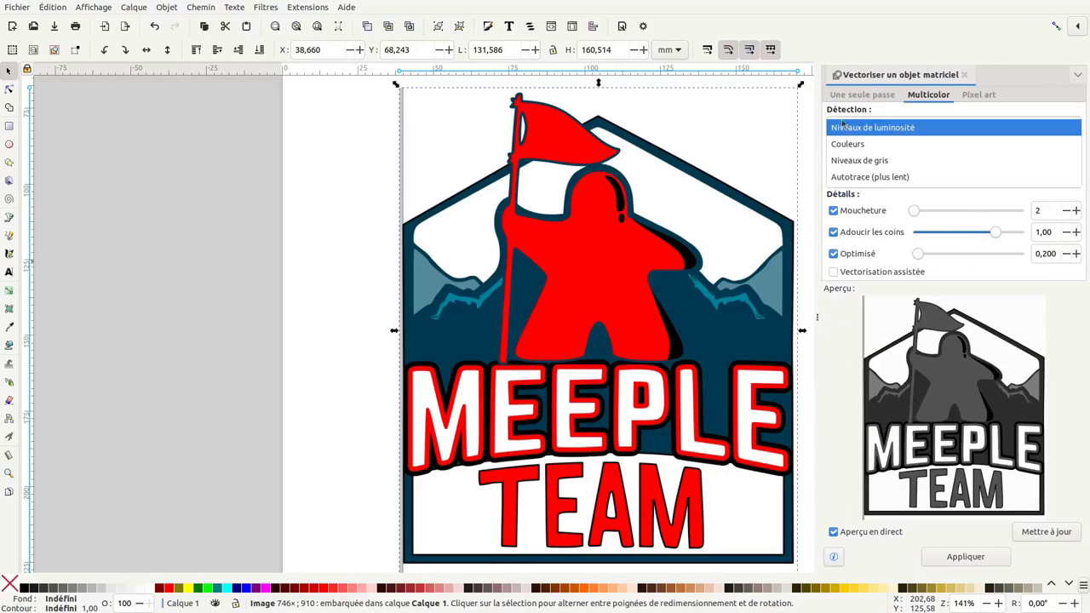
{"action": "left_click", "coordinate": [907, 148]}
{"action": "left_click", "coordinate": [1065, 149]}
{"action": "left_click", "coordinate": [1065, 149]}
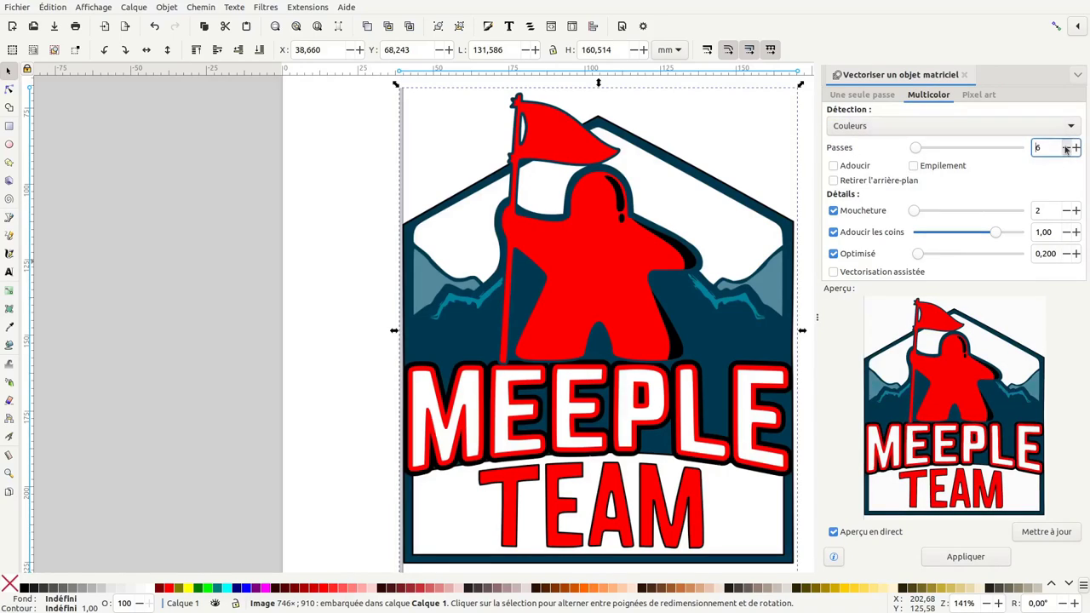
{"action": "left_click", "coordinate": [1065, 148]}
{"action": "left_click", "coordinate": [833, 181]}
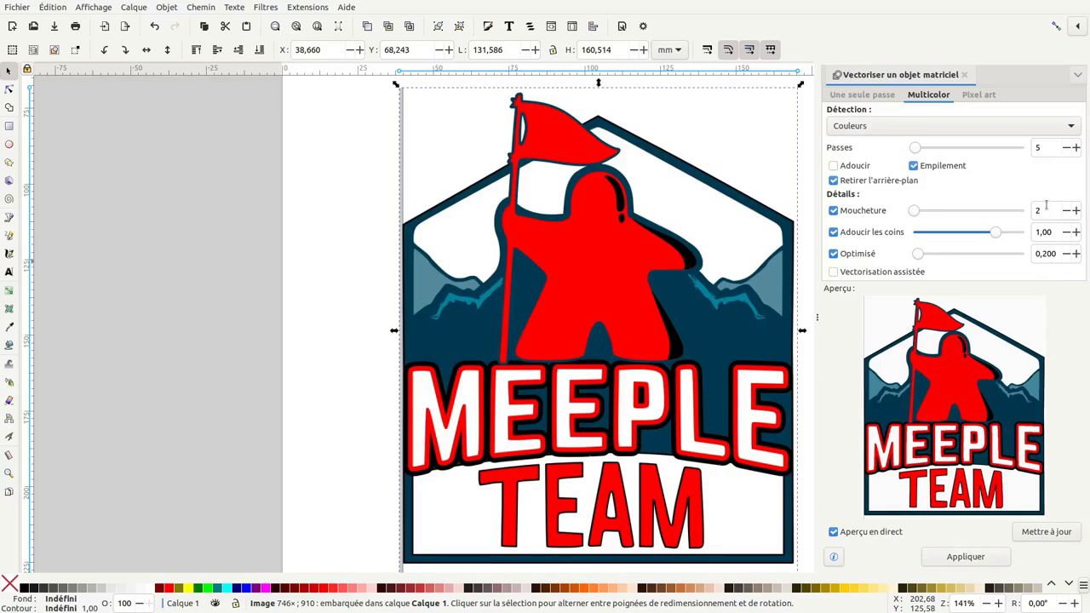
Run the trace and ungroup g1 into path1–path4 in Calques et objets
{"action": "left_click", "coordinate": [968, 557]}
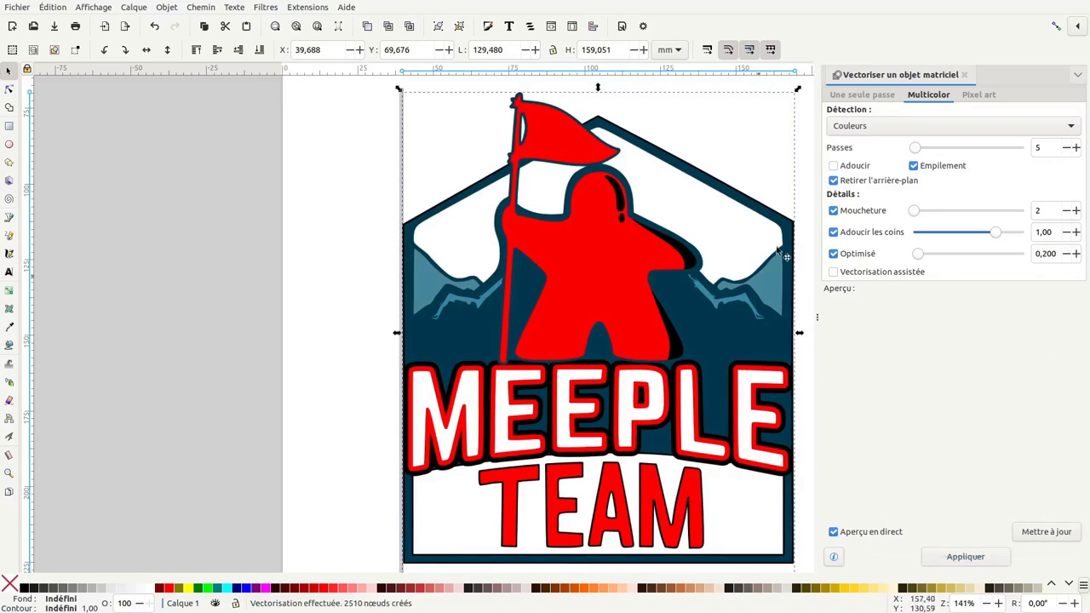
{"action": "left_click", "coordinate": [964, 75]}
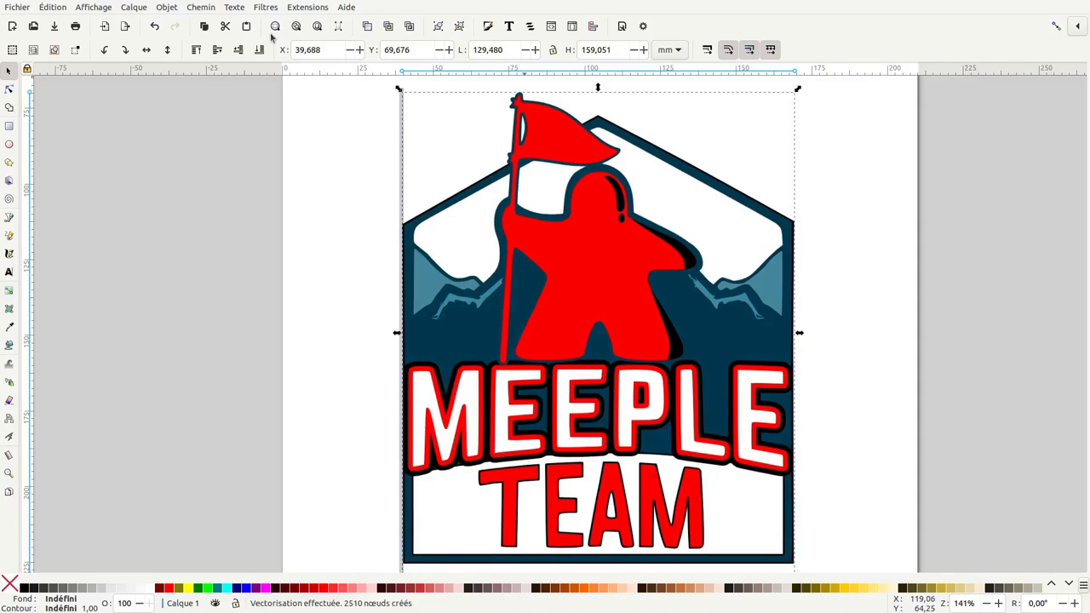
{"action": "left_click", "coordinate": [172, 8]}
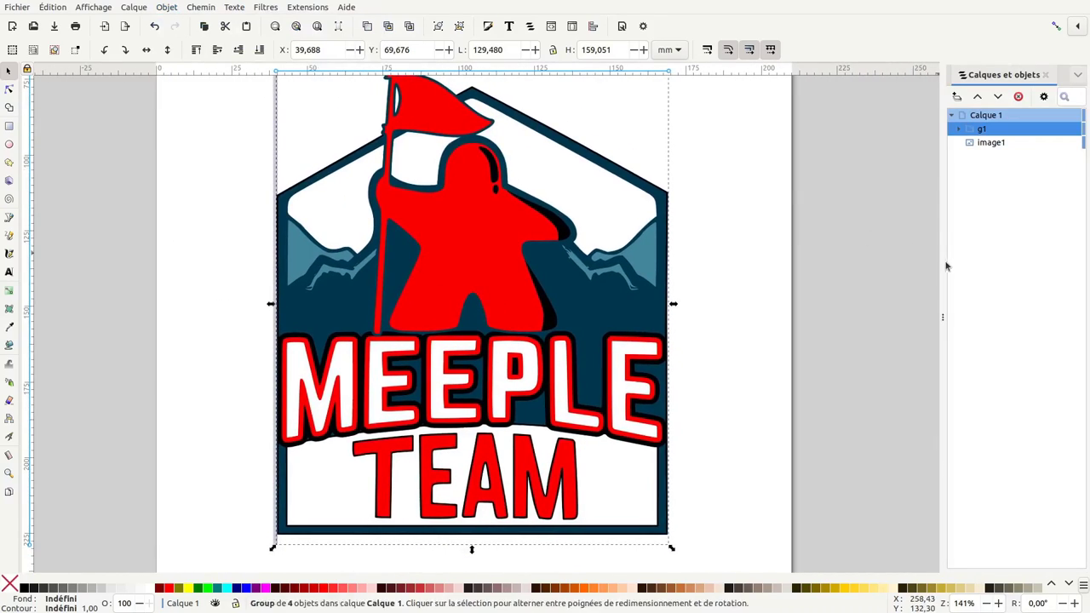
{"action": "left_click_drag", "start_coordinate": [943, 266], "coordinate": [737, 266]}
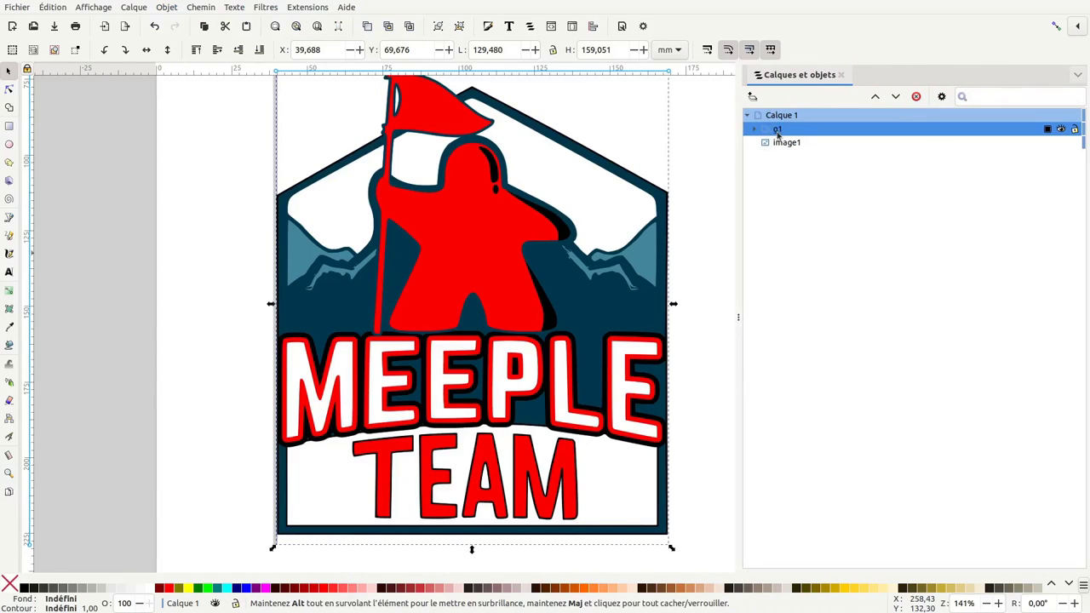
{"action": "right_click", "coordinate": [777, 132]}
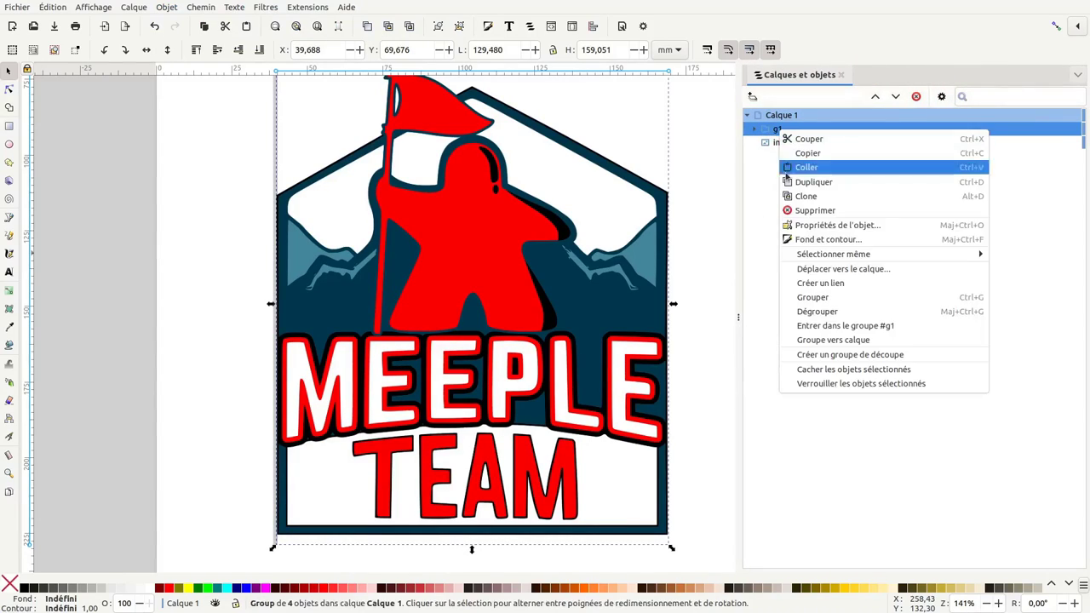
{"action": "left_click", "coordinate": [828, 307]}
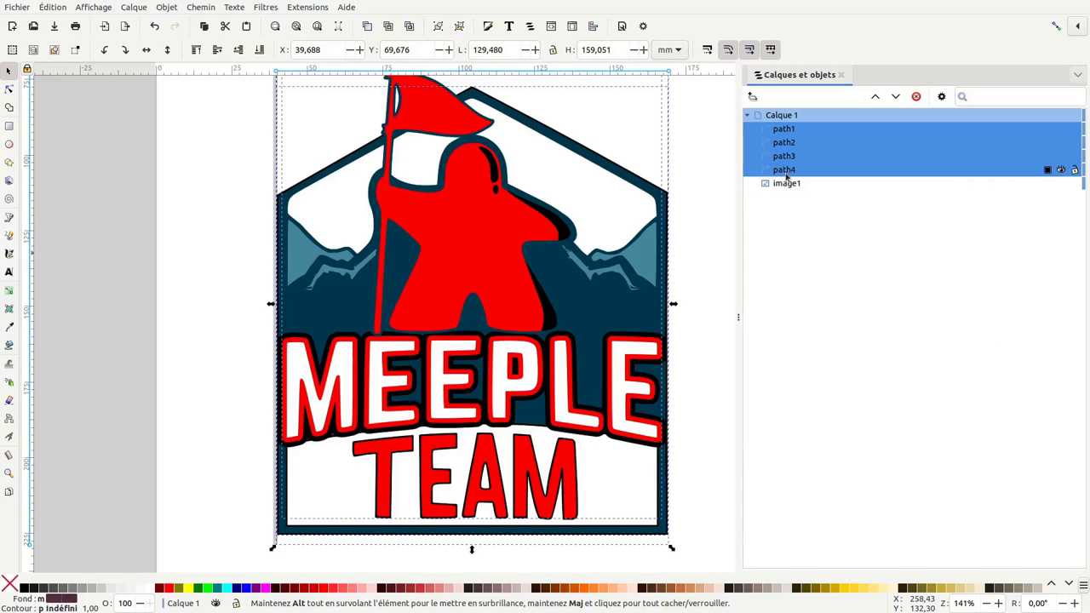
Hide image1, path1, path2 and path3, leaving the teal mountains path4 visible
{"action": "left_click", "coordinate": [798, 184]}
{"action": "left_click", "coordinate": [1061, 184]}
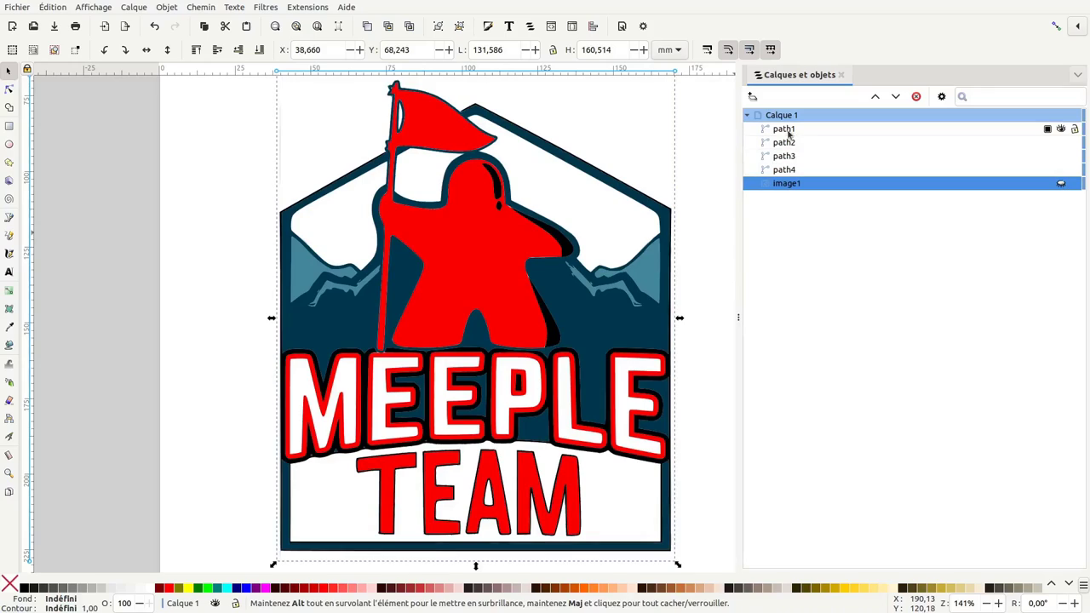
{"action": "left_click", "coordinate": [1061, 129]}
{"action": "left_click", "coordinate": [1061, 142]}
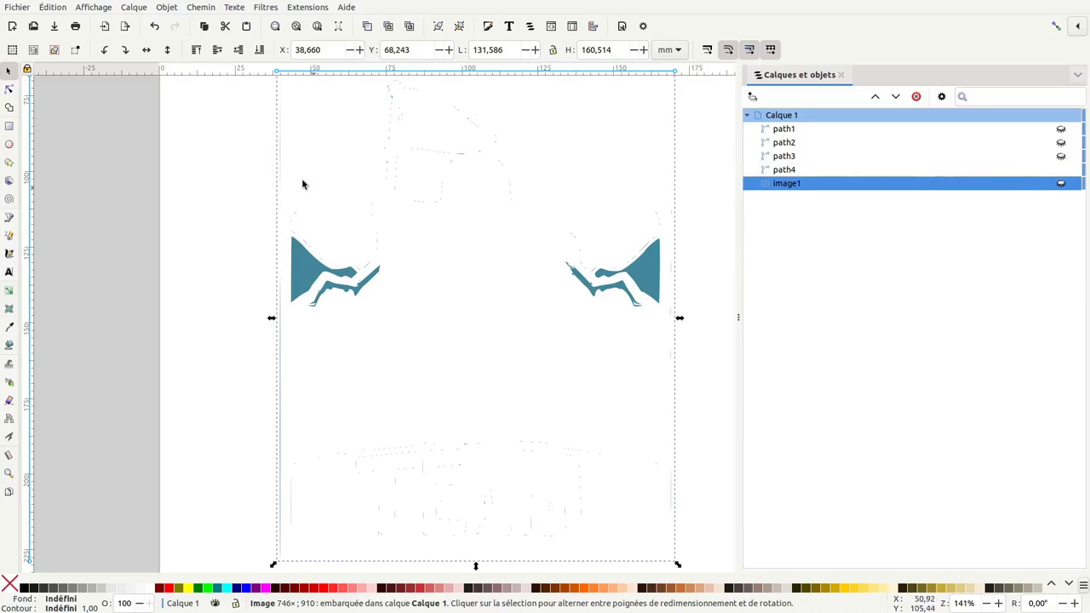
Break the mountain path path4 apart into separate pieces
{"action": "left_click", "coordinate": [9, 91]}
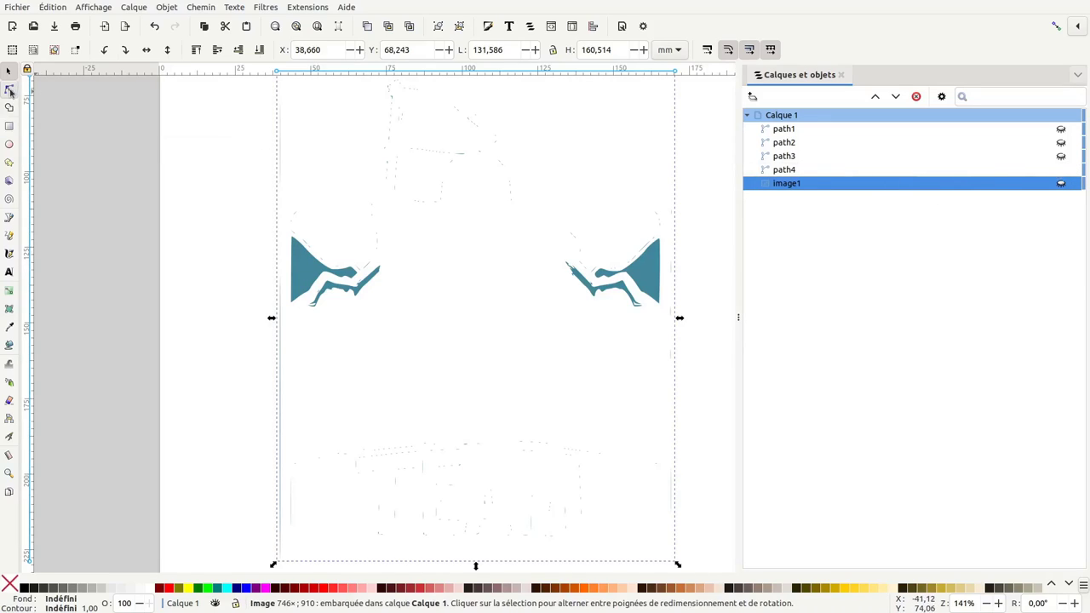
{"action": "left_click", "coordinate": [297, 269]}
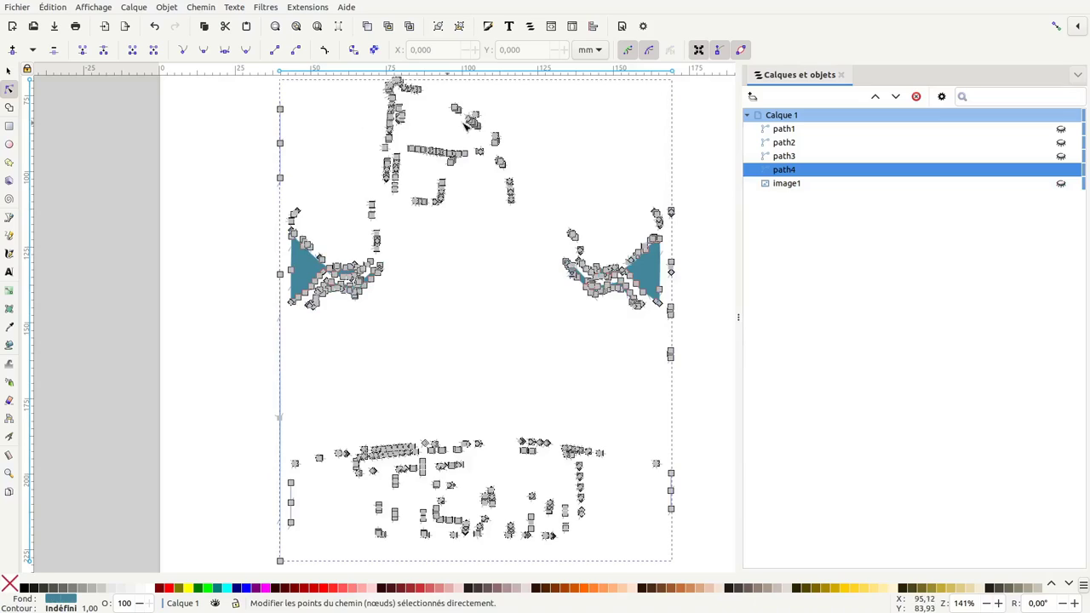
{"action": "left_click", "coordinate": [201, 6]}
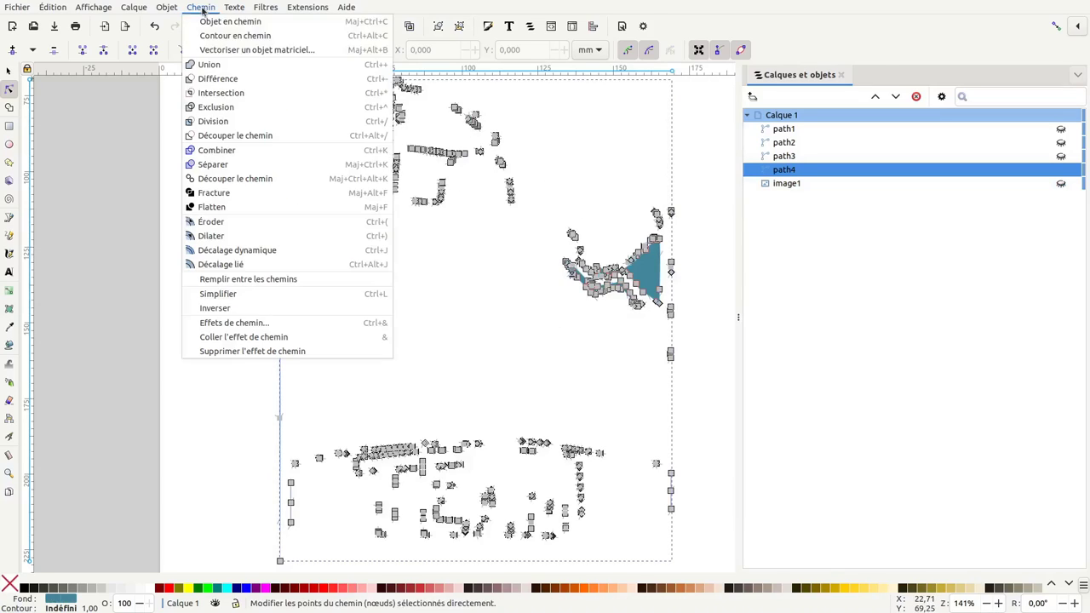
{"action": "left_click", "coordinate": [206, 165]}
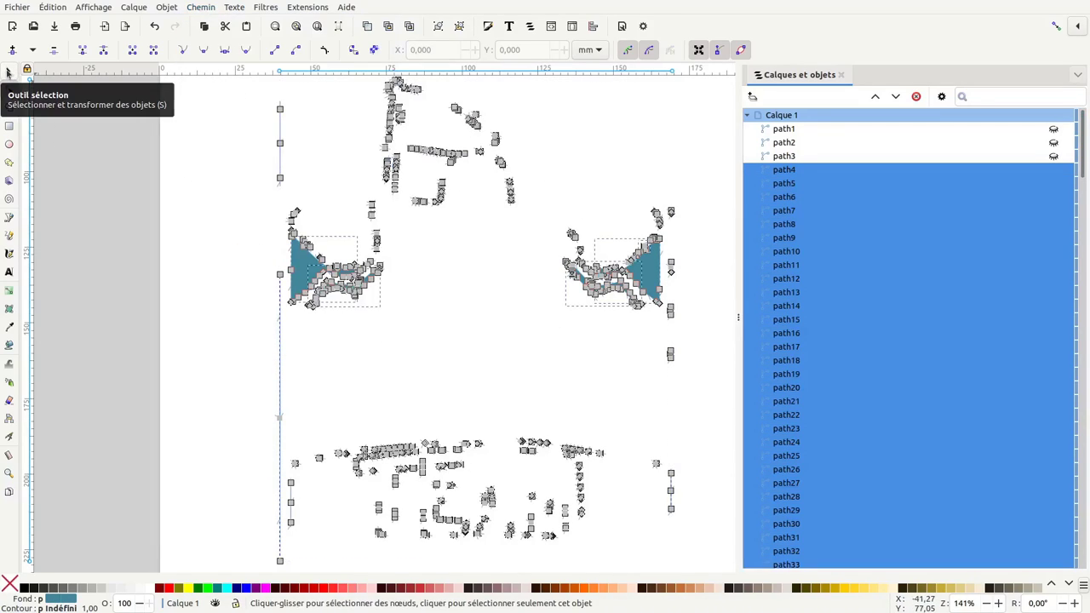
{"action": "left_click", "coordinate": [8, 73]}
{"action": "left_click", "coordinate": [85, 238]}
Combine the four teal mountain pieces into a single path, path112
{"action": "left_click", "coordinate": [304, 272]}
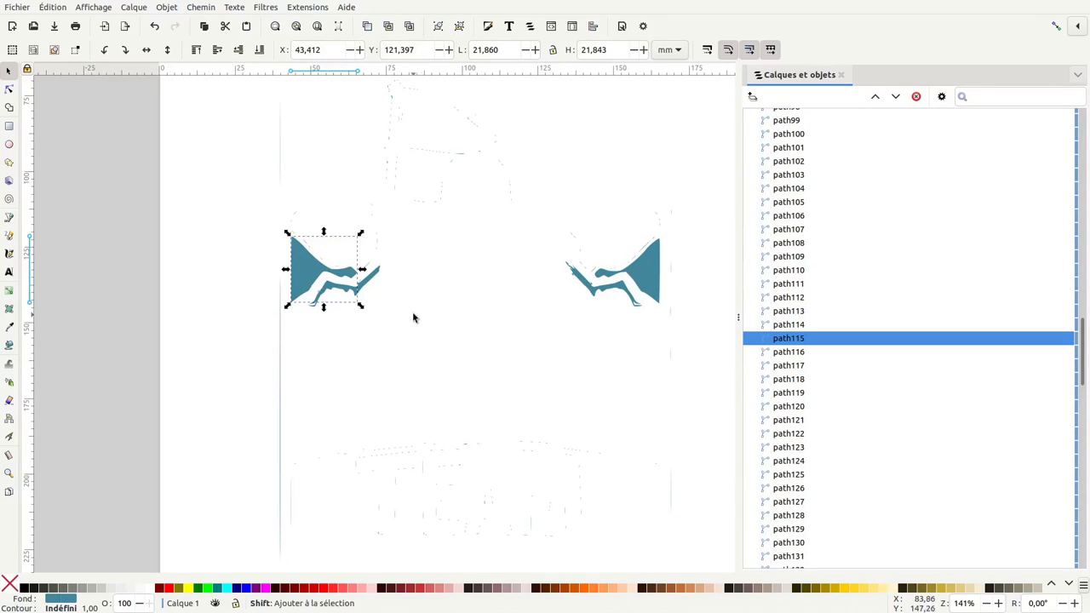
{"action": "left_click", "coordinate": [381, 279], "text": "shift"}
{"action": "left_click", "coordinate": [588, 291], "text": "shift"}
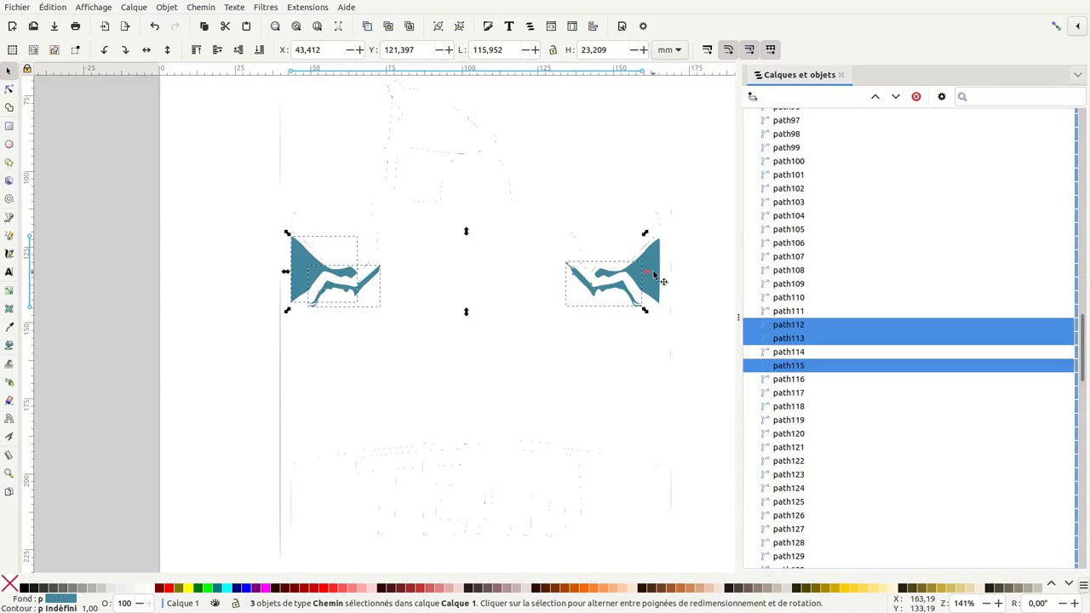
{"action": "left_click", "coordinate": [660, 273], "text": "shift"}
{"action": "left_click", "coordinate": [205, 7]}
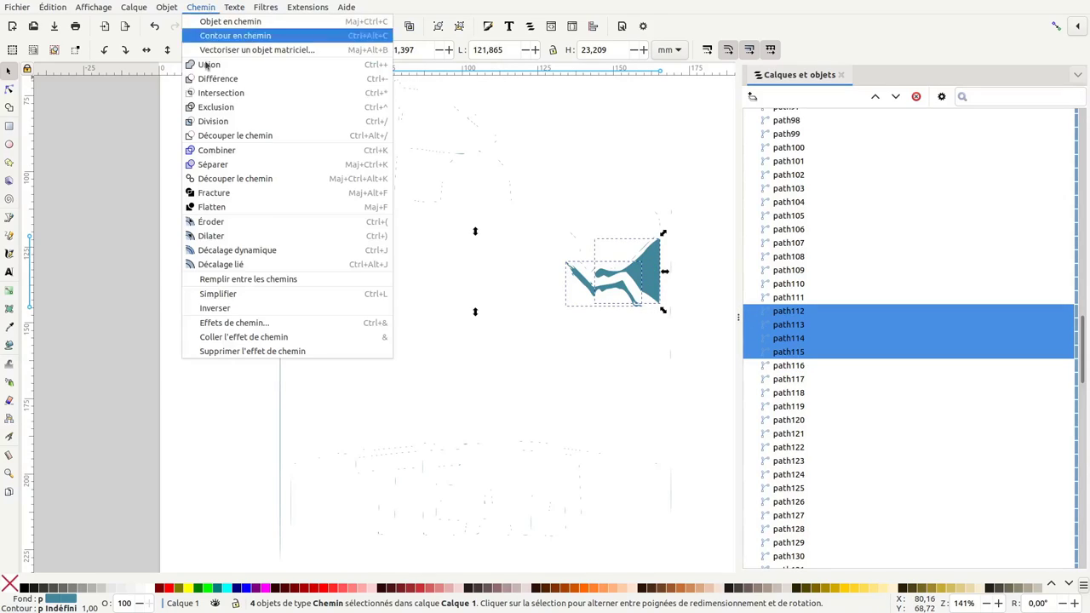
{"action": "left_click", "coordinate": [217, 150]}
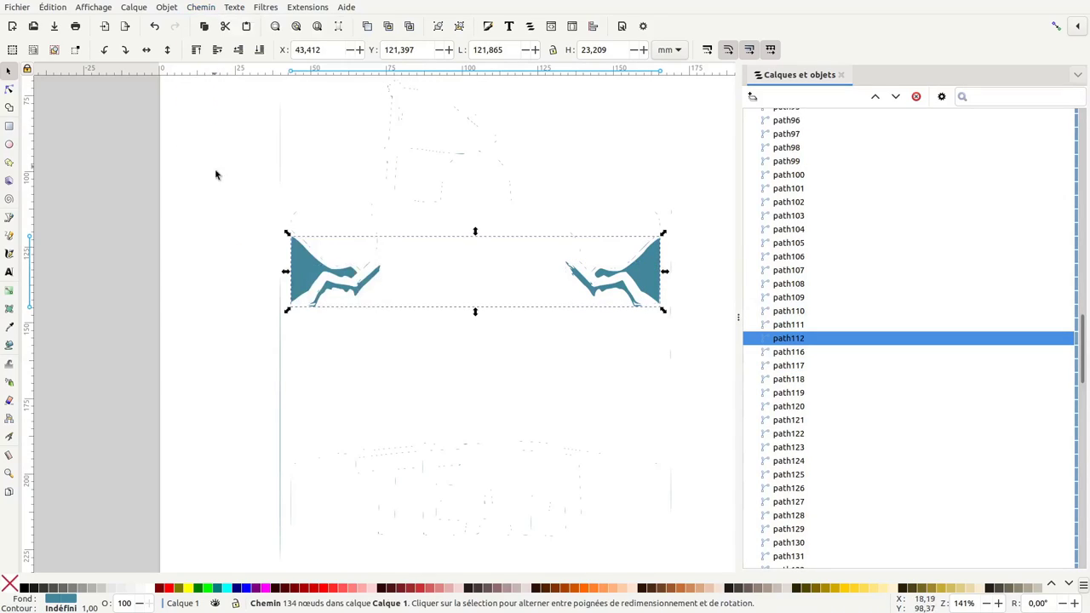
Select everything except the mountains and delete the leftover trace fragments
{"action": "left_click", "coordinate": [53, 7]}
{"action": "left_click", "coordinate": [97, 242]}
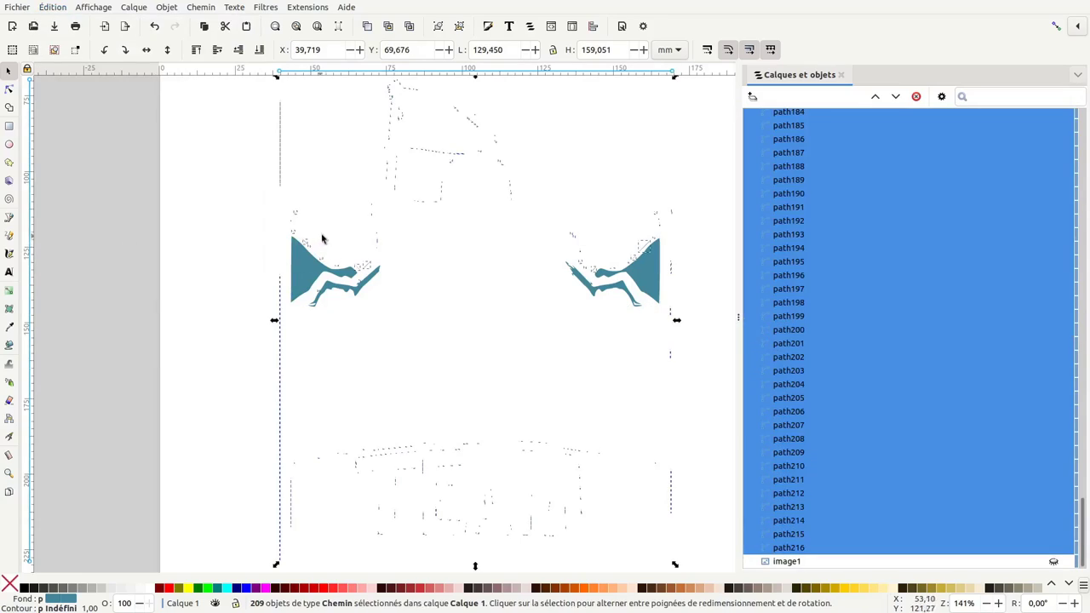
{"action": "left_click", "coordinate": [916, 97]}
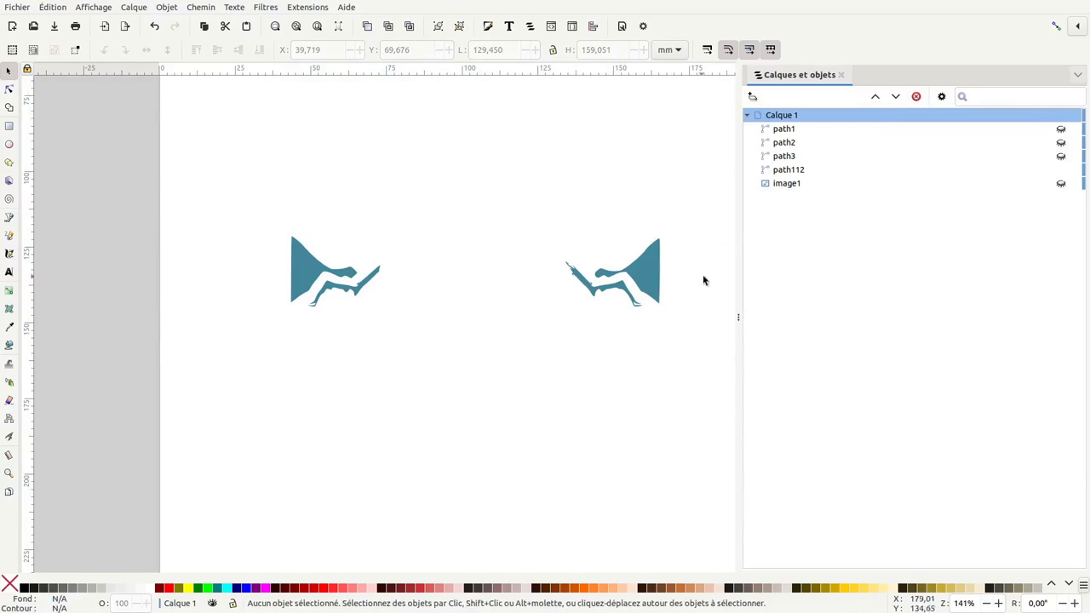
{"action": "mouse_move", "coordinate": [902, 169]}
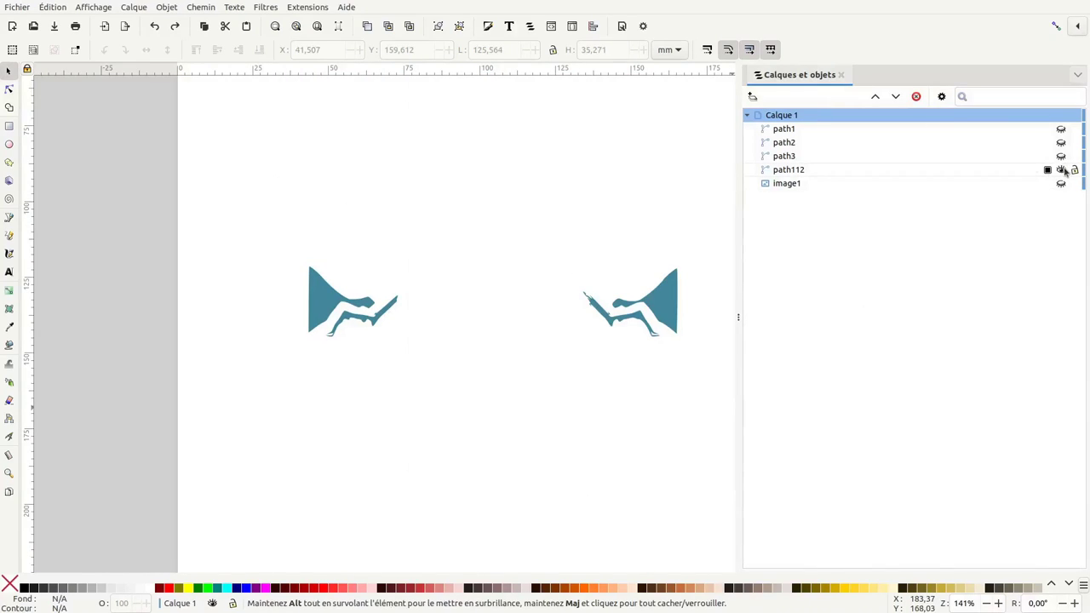
Hide path112, show the red path3 artwork and break it into 11 pieces
{"action": "left_click", "coordinate": [1061, 170]}
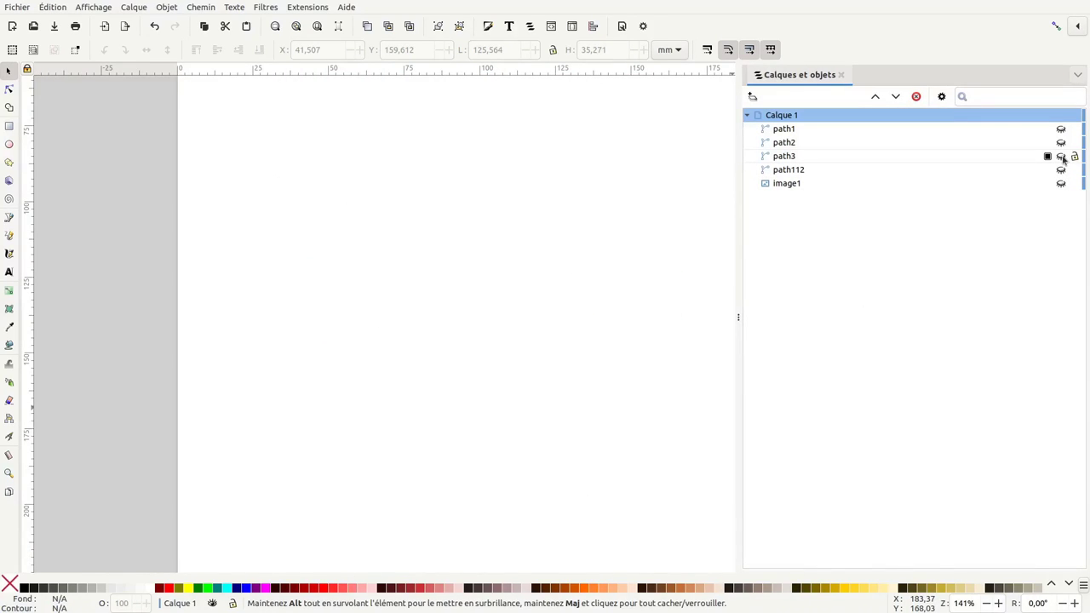
{"action": "left_click", "coordinate": [1061, 157]}
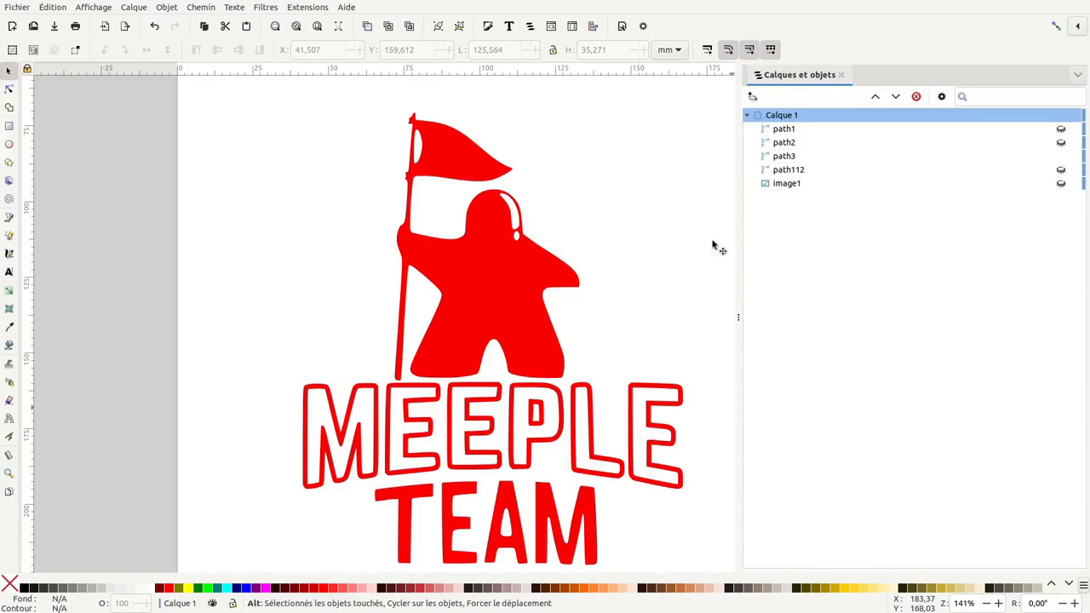
{"action": "left_click", "coordinate": [522, 340]}
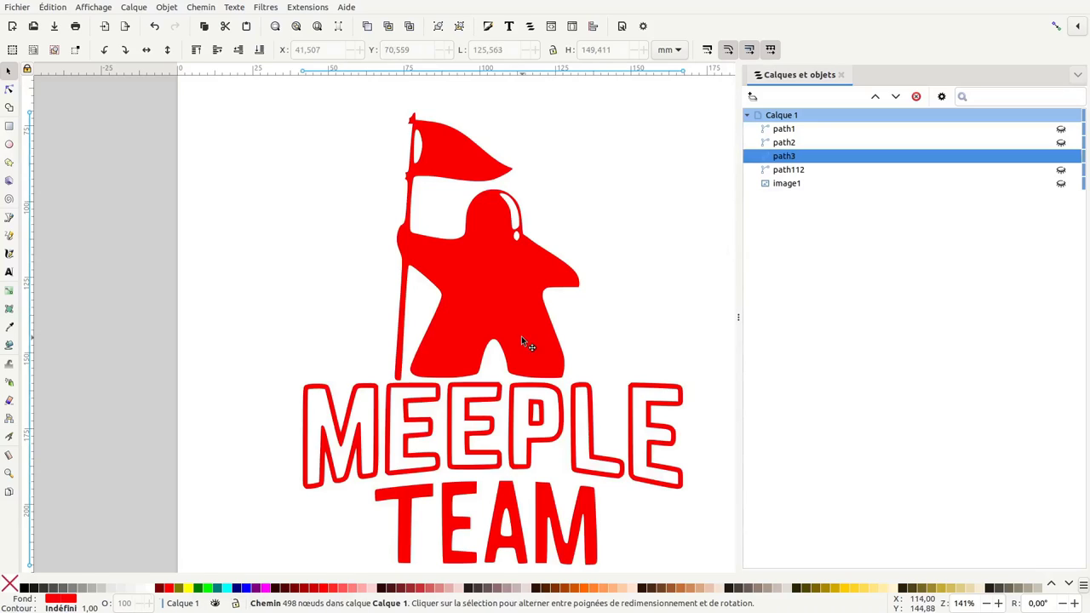
{"action": "left_click", "coordinate": [207, 8]}
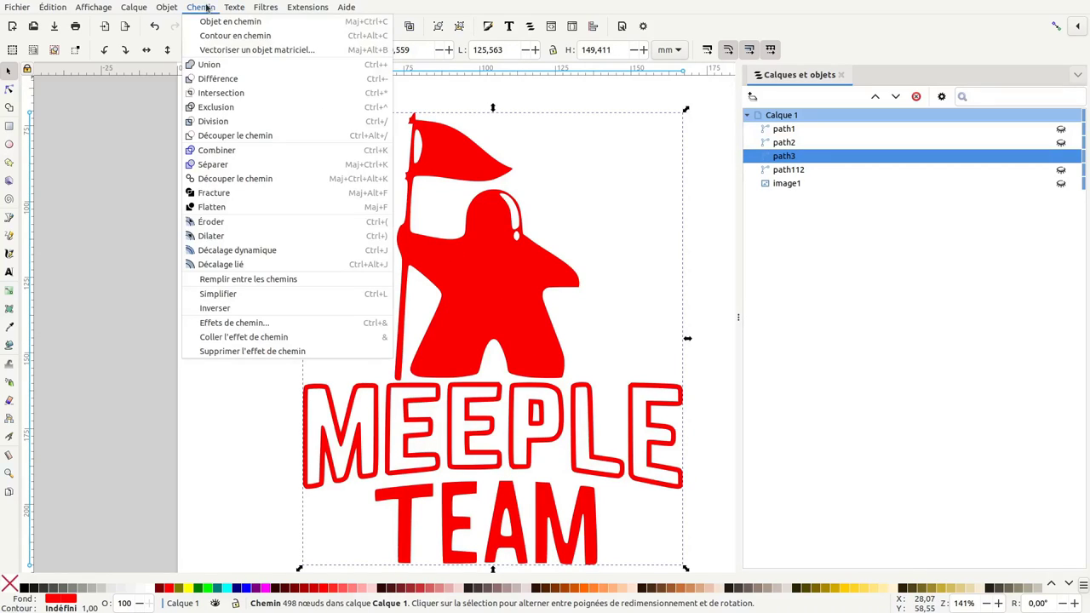
{"action": "left_click", "coordinate": [233, 179]}
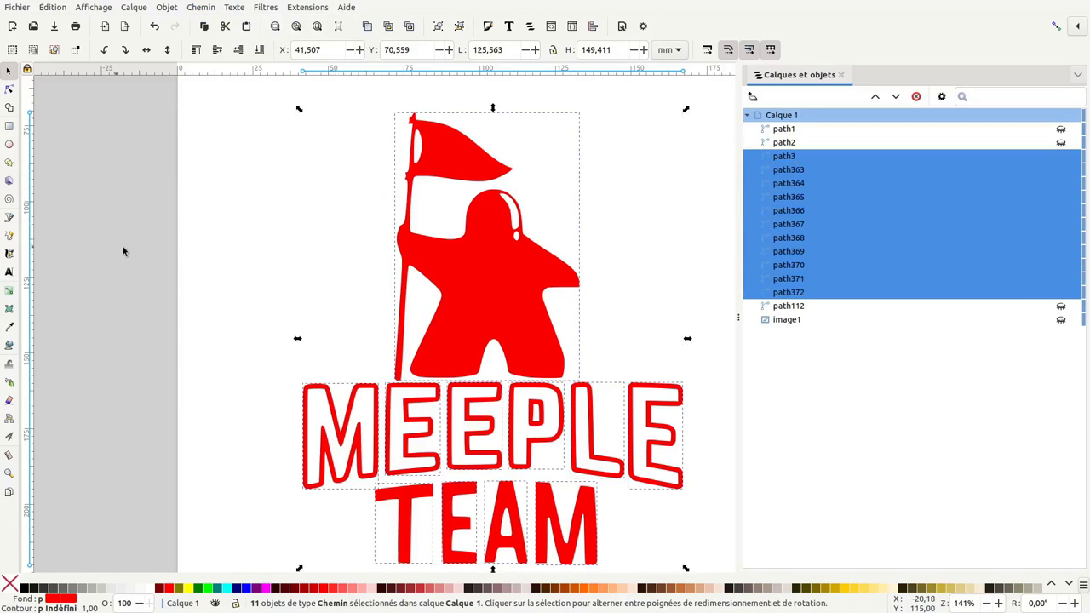
Test-move the meeple body, then undo the move
{"action": "left_click", "coordinate": [124, 246]}
{"action": "left_click_drag", "start_coordinate": [468, 263], "coordinate": [457, 241]}
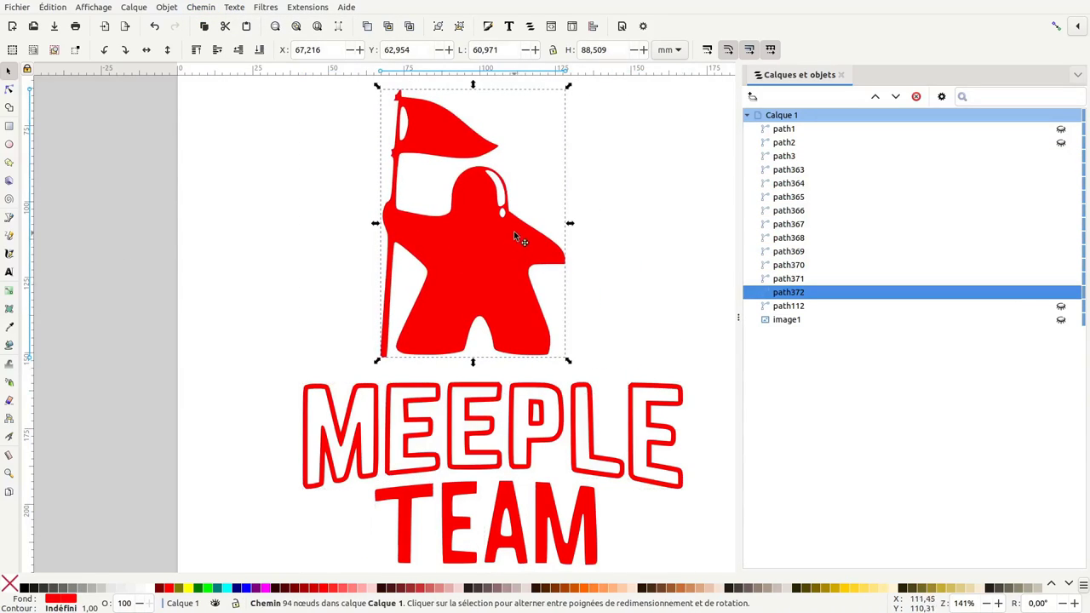
{"action": "key", "text": "ctrl+z"}
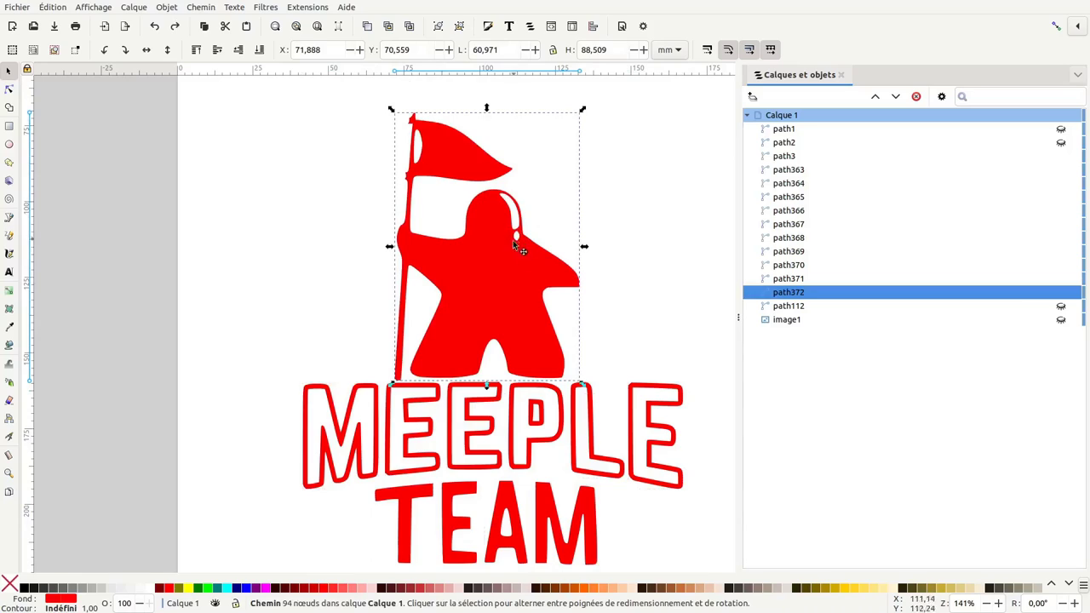
{"action": "scroll", "coordinate": [523, 230], "scroll_direction": "up", "scroll_amount": 1}
{"action": "scroll", "coordinate": [516, 209], "scroll_direction": "up", "scroll_amount": 1}
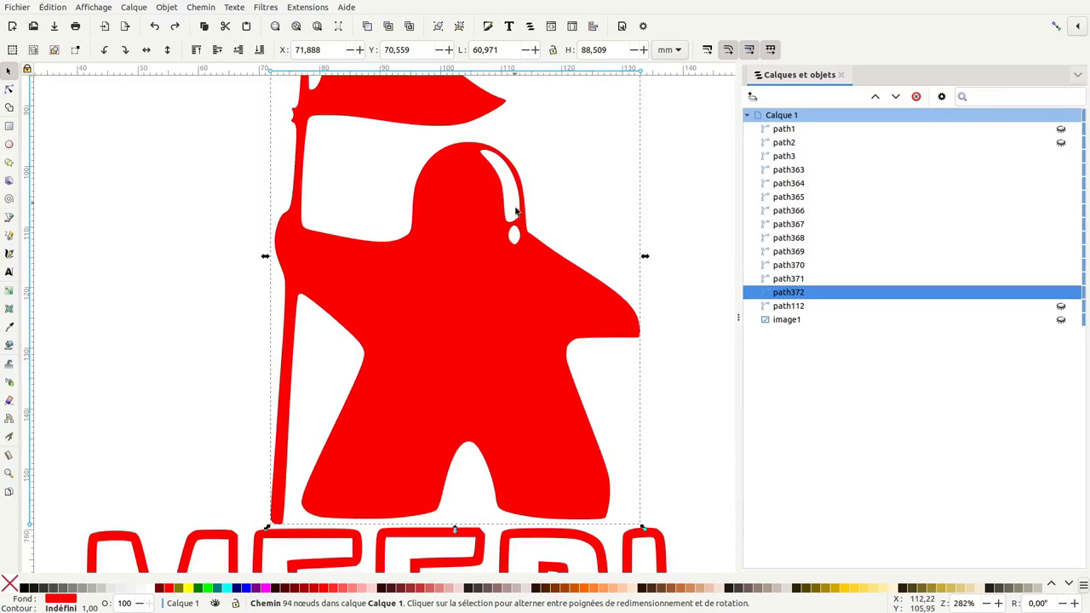
Delete the nodes of the small hole in the meeple's head
{"action": "left_click", "coordinate": [10, 90]}
{"action": "scroll", "coordinate": [532, 178], "scroll_direction": "up", "scroll_amount": 1}
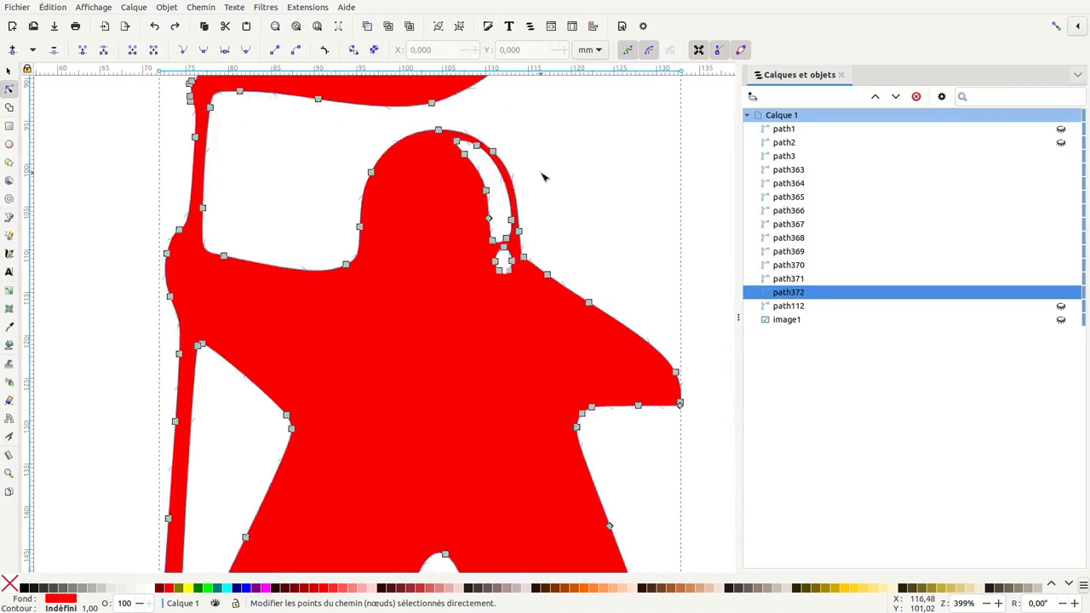
{"action": "scroll", "coordinate": [460, 192], "scroll_direction": "up", "scroll_amount": 1}
{"action": "left_click_drag", "start_coordinate": [461, 332], "coordinate": [506, 277]}
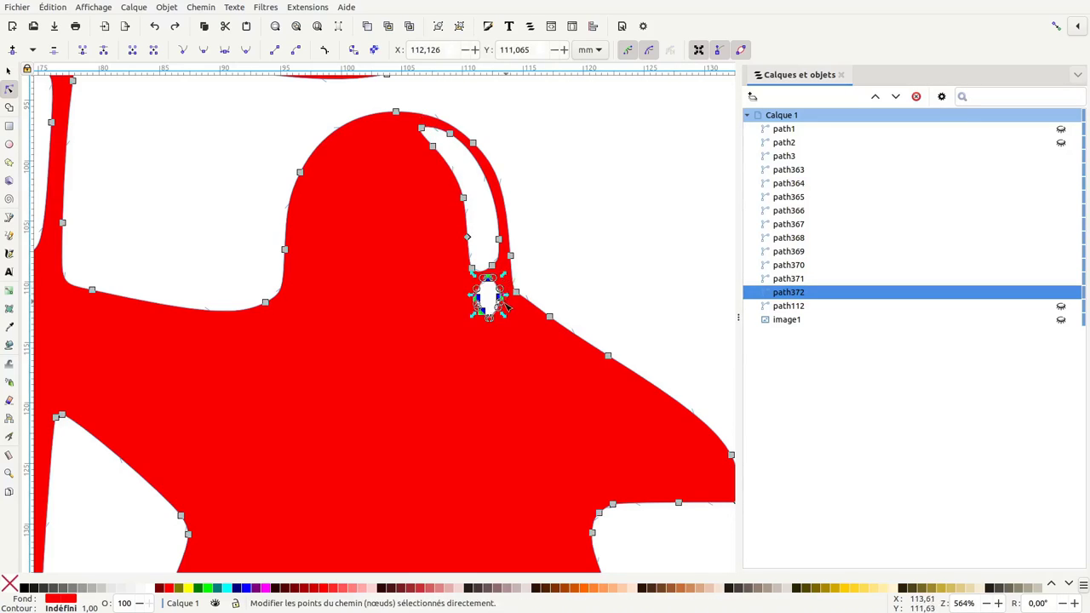
{"action": "key", "text": "Delete"}
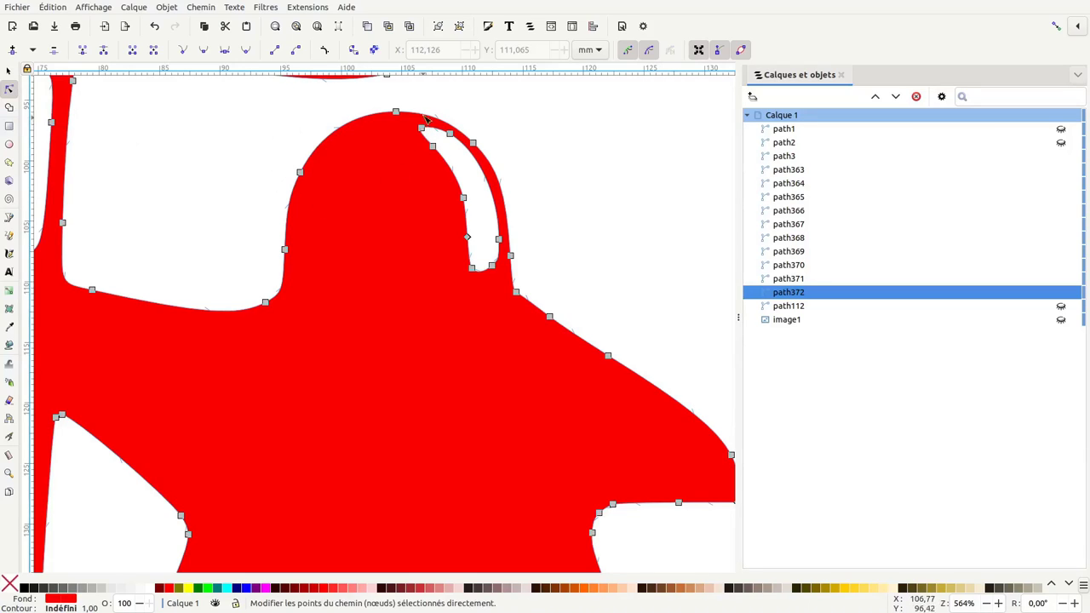
Delete the thin highlight slit's nodes beside the head, then zoom back out
{"action": "left_click_drag", "start_coordinate": [424, 119], "coordinate": [462, 182]}
{"action": "key", "text": "Delete"}
{"action": "left_click_drag", "start_coordinate": [422, 322], "coordinate": [498, 214]}
{"action": "key", "text": "Delete"}
{"action": "left_click", "coordinate": [462, 197]}
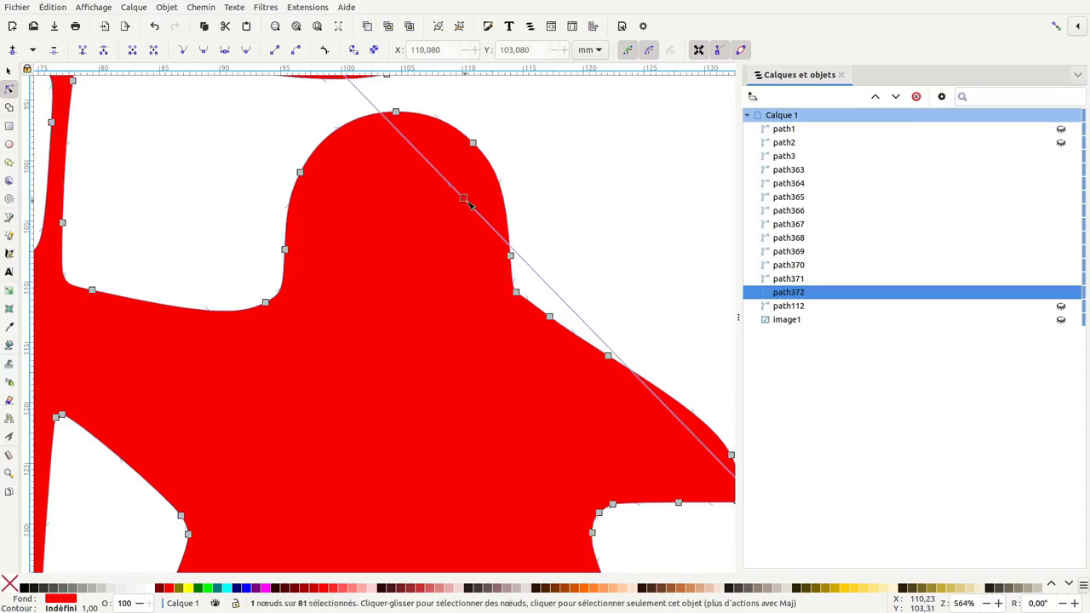
{"action": "key", "text": "Escape"}
{"action": "key", "text": "minus"}
{"action": "key", "text": "minus"}
{"action": "key", "text": "minus"}
{"action": "key", "text": "minus"}
{"action": "key", "text": "Escape"}
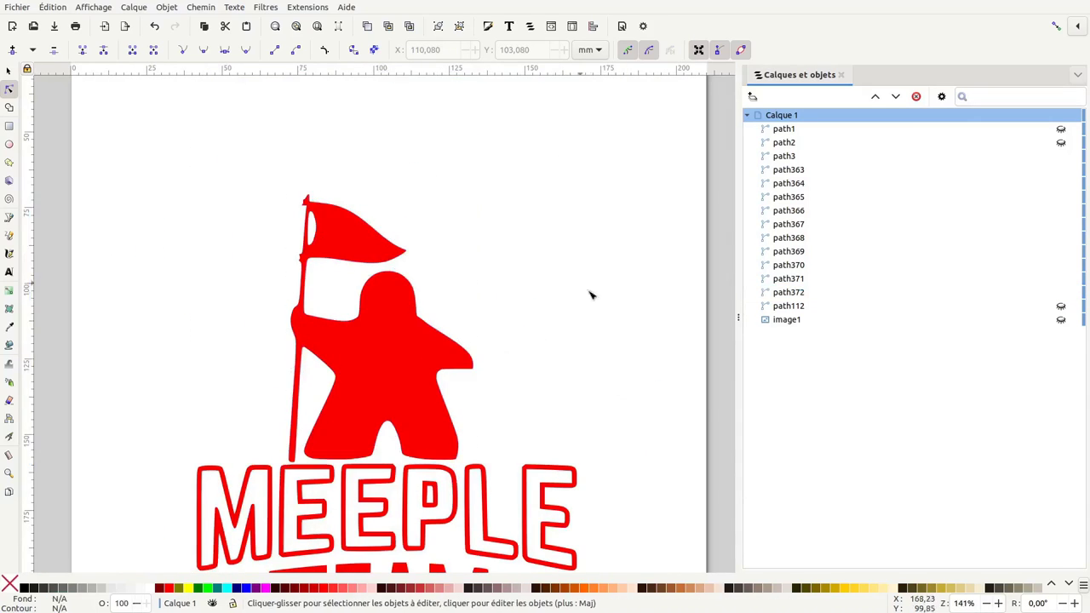
{"action": "scroll", "coordinate": [591, 296], "scroll_direction": "down", "scroll_amount": 4}
Combine the T, E, A and M letters of TEAM into path3
{"action": "left_click", "coordinate": [444, 458]}
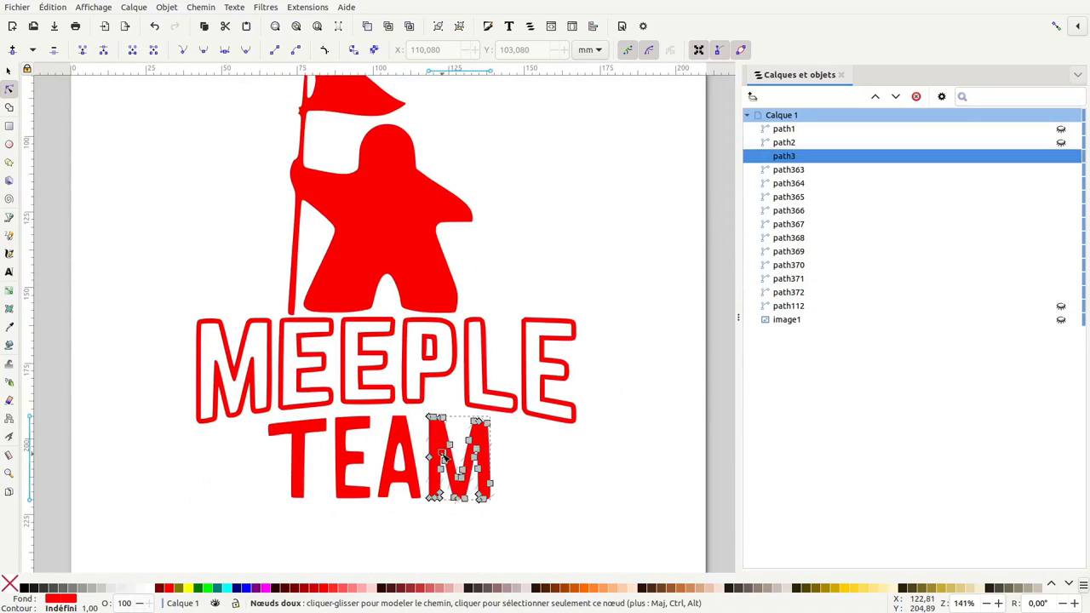
{"action": "left_click", "coordinate": [412, 451], "text": "shift"}
{"action": "left_click", "coordinate": [345, 455], "text": "shift"}
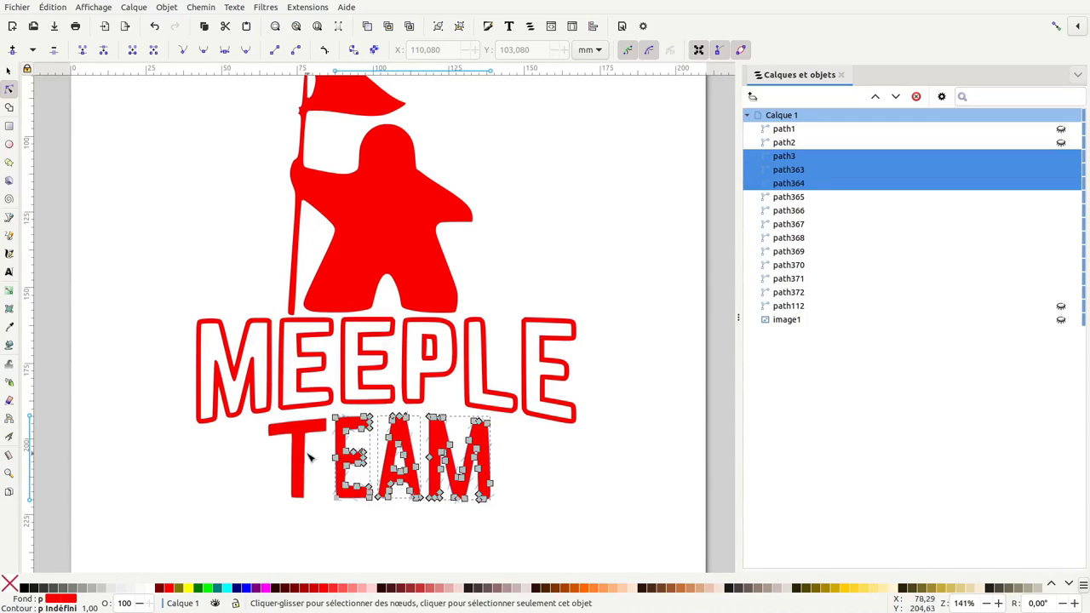
{"action": "left_click", "coordinate": [300, 456], "text": "shift"}
{"action": "left_click", "coordinate": [211, 11]}
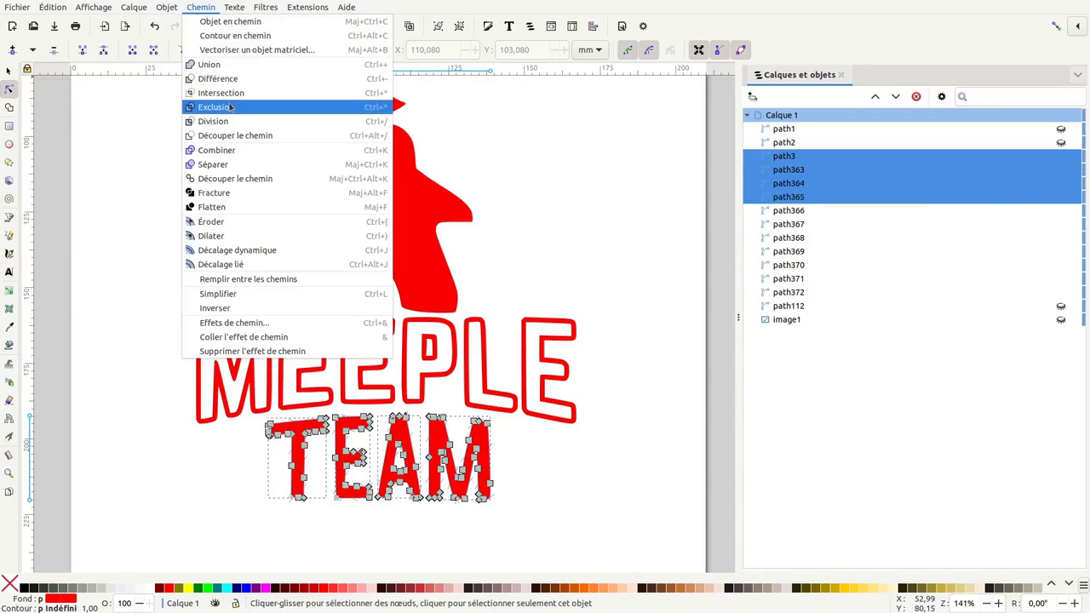
{"action": "left_click", "coordinate": [217, 150]}
Select the second E of MEEPLE
{"action": "scroll", "coordinate": [459, 247], "scroll_direction": "down", "scroll_amount": 3}
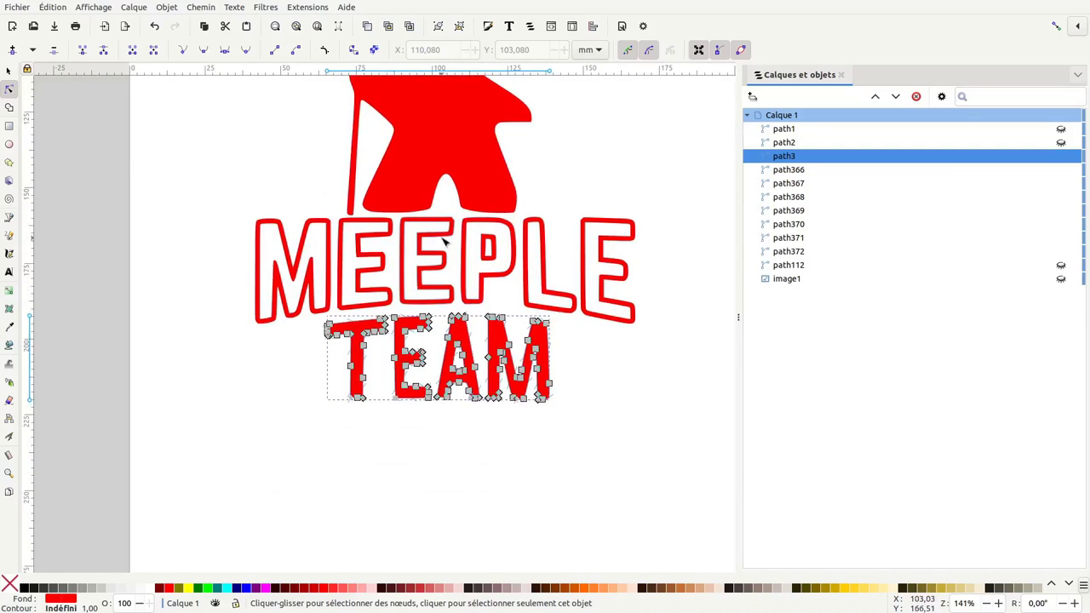
{"action": "left_click", "coordinate": [444, 243]}
{"action": "scroll", "coordinate": [444, 242], "scroll_direction": "up", "scroll_amount": 1}
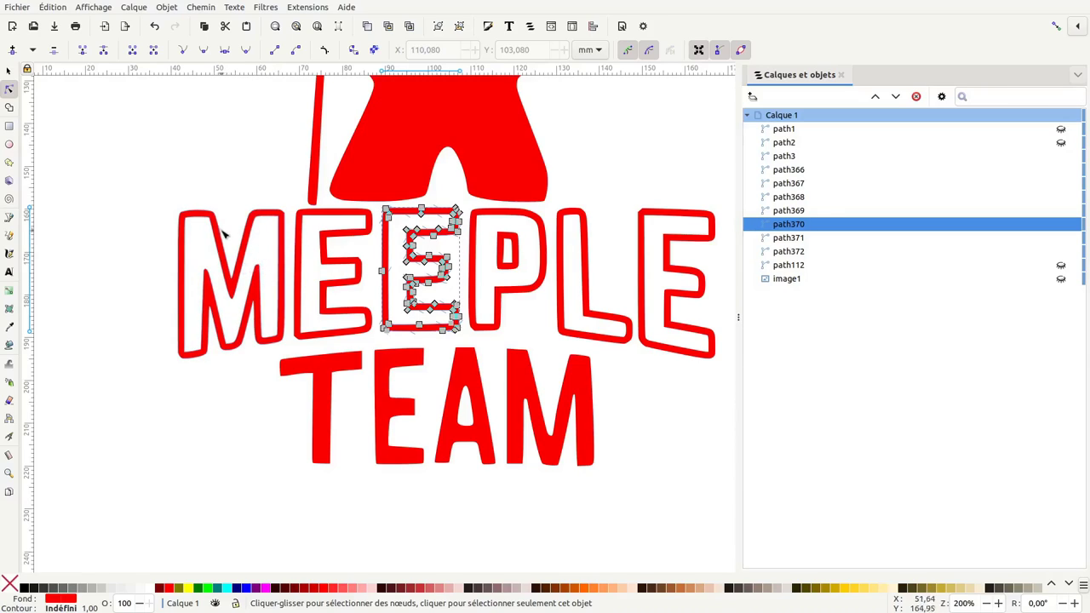
Box-select all the MEEPLE letters and split them into separate sub-paths
{"action": "left_click", "coordinate": [245, 202]}
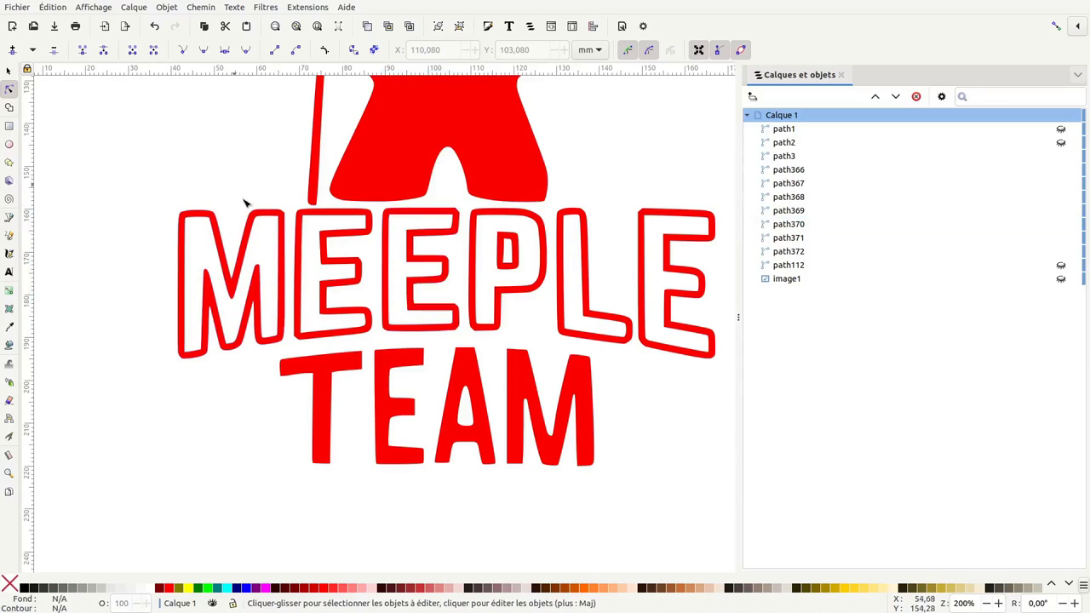
{"action": "left_click", "coordinate": [420, 235]}
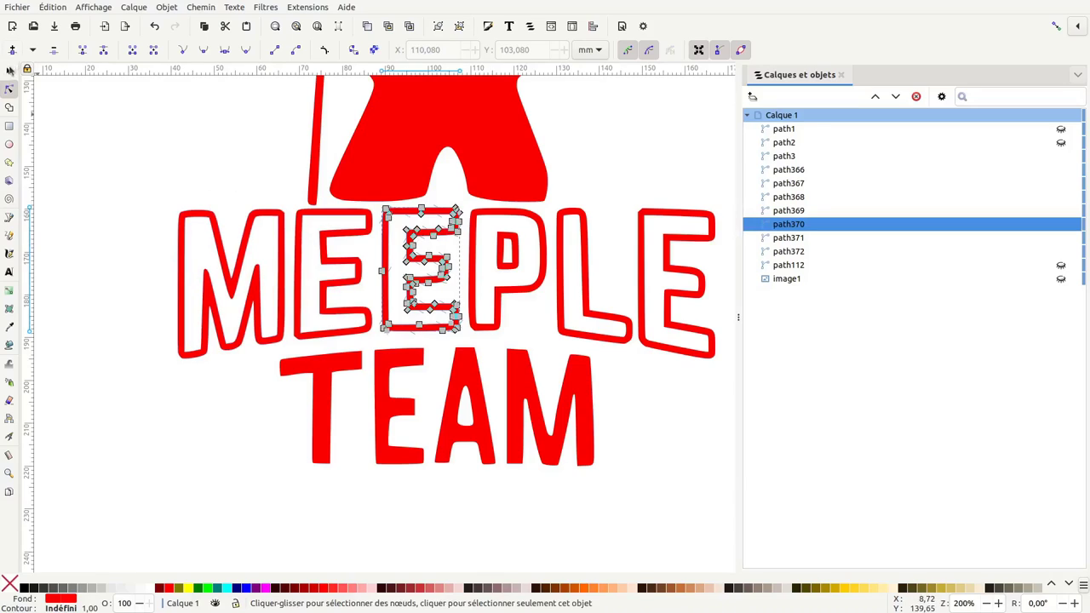
{"action": "left_click", "coordinate": [8, 69]}
{"action": "left_click_drag", "start_coordinate": [91, 185], "coordinate": [732, 371]}
{"action": "left_click", "coordinate": [202, 8]}
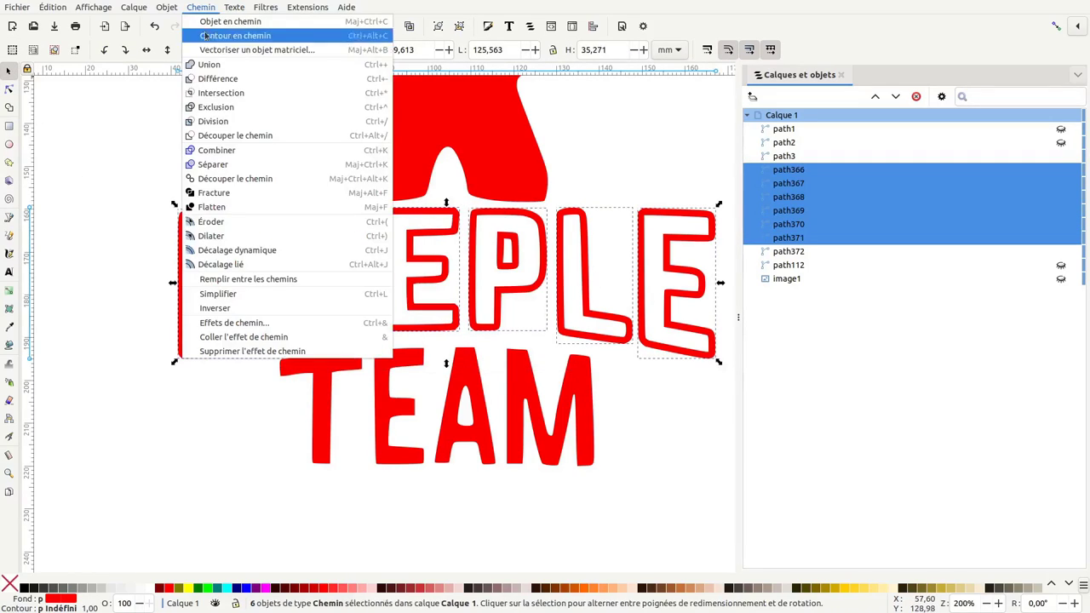
{"action": "left_click", "coordinate": [216, 164]}
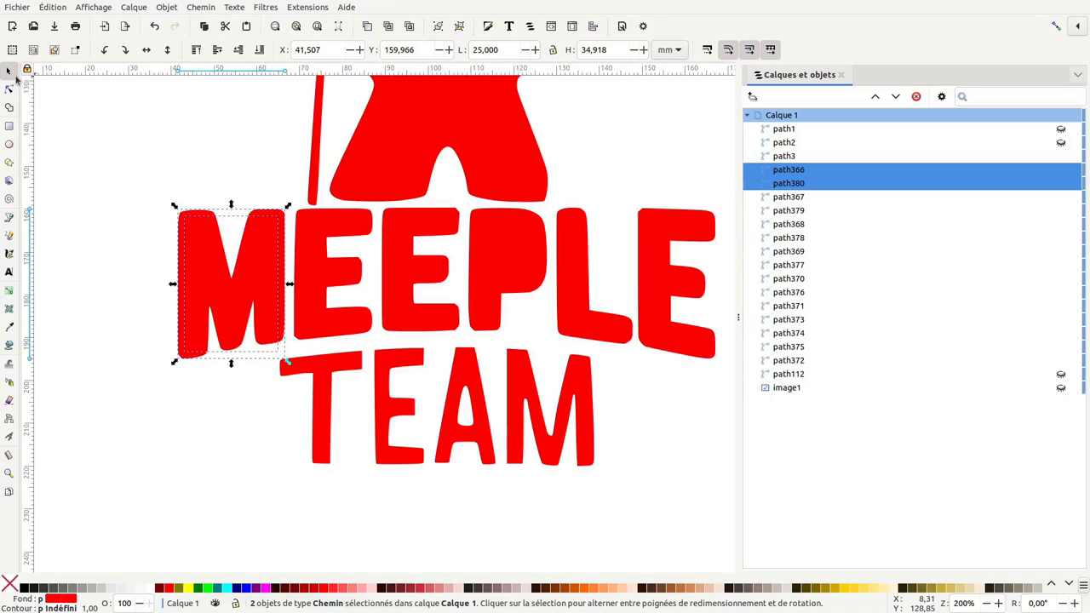
Delete the six thick outer shapes of the M, E, E, P, L, E letters
{"action": "left_click", "coordinate": [42, 128]}
{"action": "left_click", "coordinate": [202, 229]}
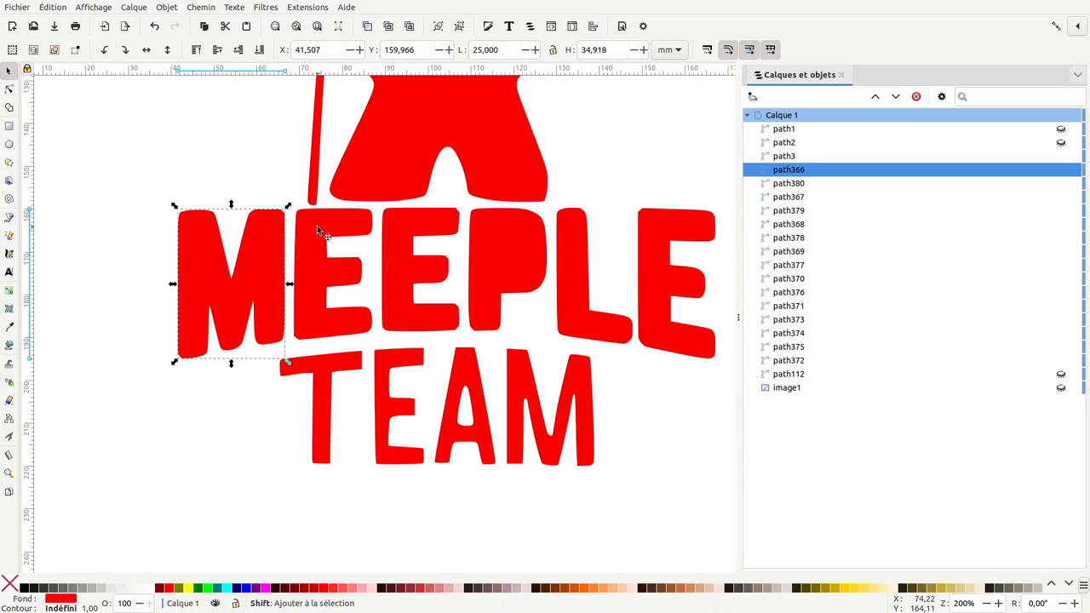
{"action": "left_click", "coordinate": [320, 225], "text": "shift"}
{"action": "left_click", "coordinate": [399, 222], "text": "shift"}
{"action": "left_click", "coordinate": [503, 231], "text": "shift"}
{"action": "left_click", "coordinate": [596, 246], "text": "shift"}
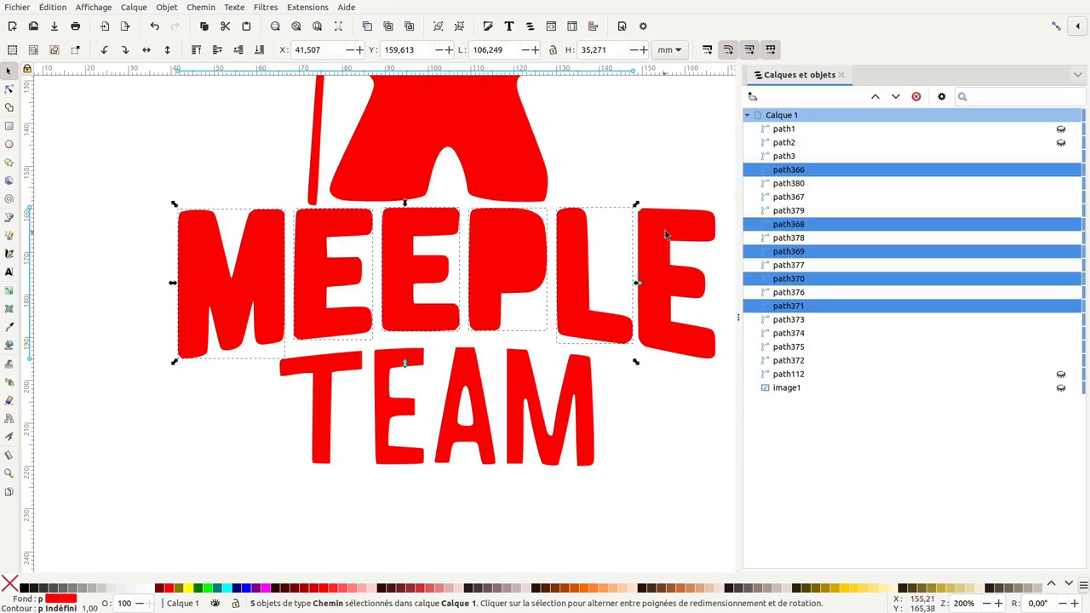
{"action": "left_click", "coordinate": [677, 256], "text": "shift"}
{"action": "key", "text": "Delete"}
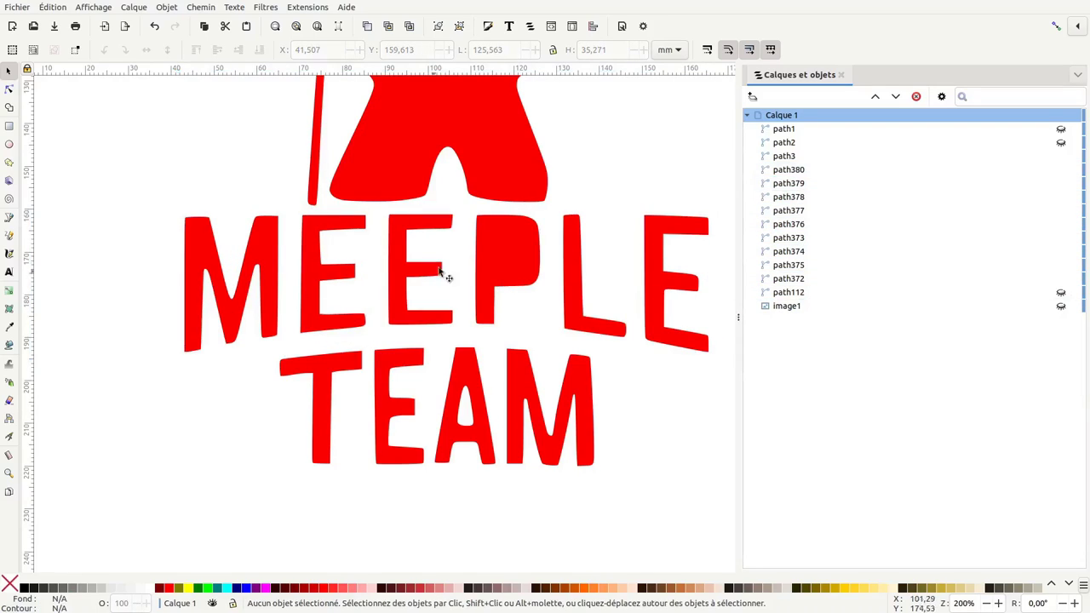
{"action": "left_click", "coordinate": [506, 258]}
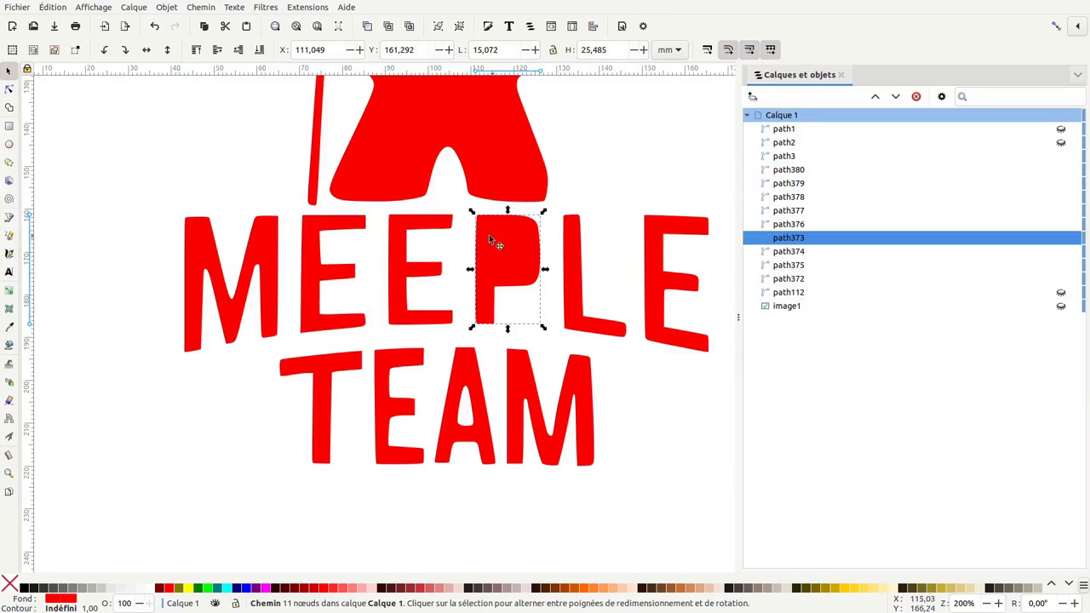
Combine the six MEEPLE letters into path380 and lower it to the bottom of the stack
{"action": "left_click", "coordinate": [250, 255]}
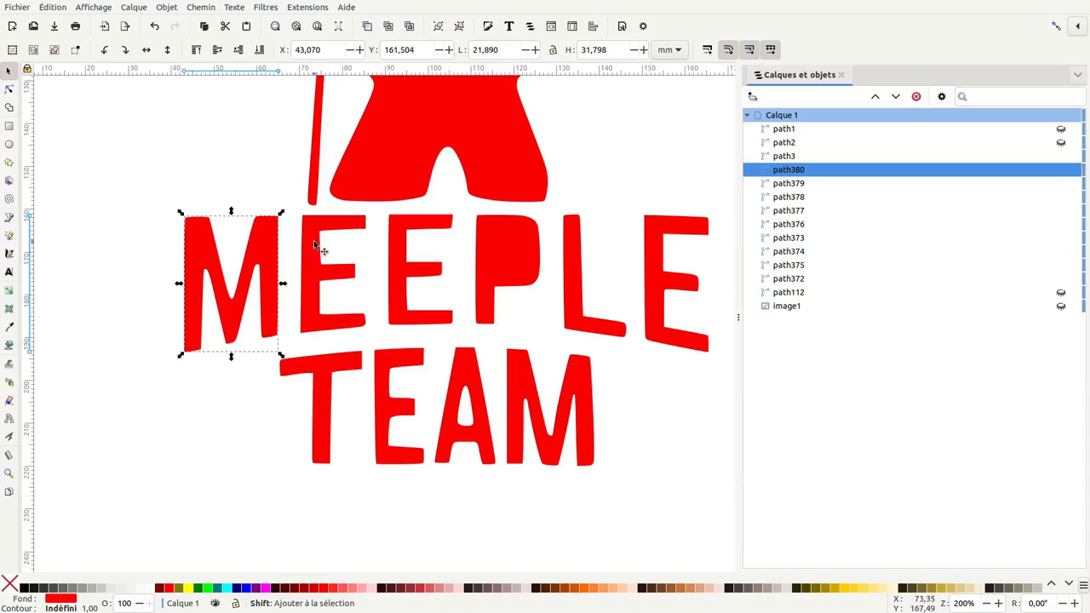
{"action": "left_click", "coordinate": [315, 243], "text": "shift"}
{"action": "left_click", "coordinate": [428, 280], "text": "shift"}
{"action": "left_click", "coordinate": [537, 274], "text": "shift"}
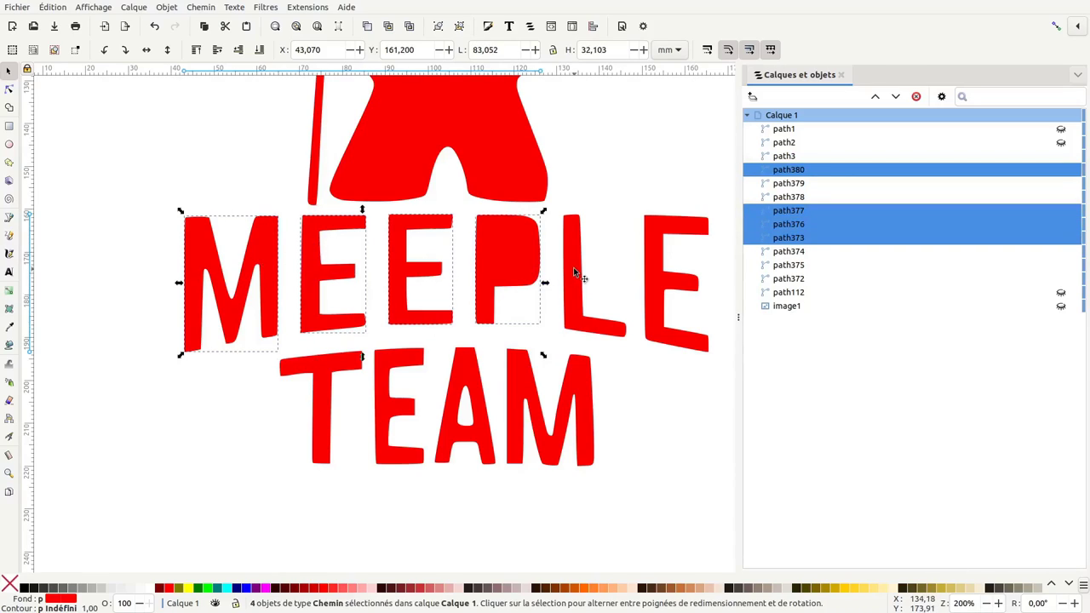
{"action": "left_click", "coordinate": [573, 267], "text": "shift"}
{"action": "left_click", "coordinate": [647, 261], "text": "shift"}
{"action": "left_click", "coordinate": [194, 8]}
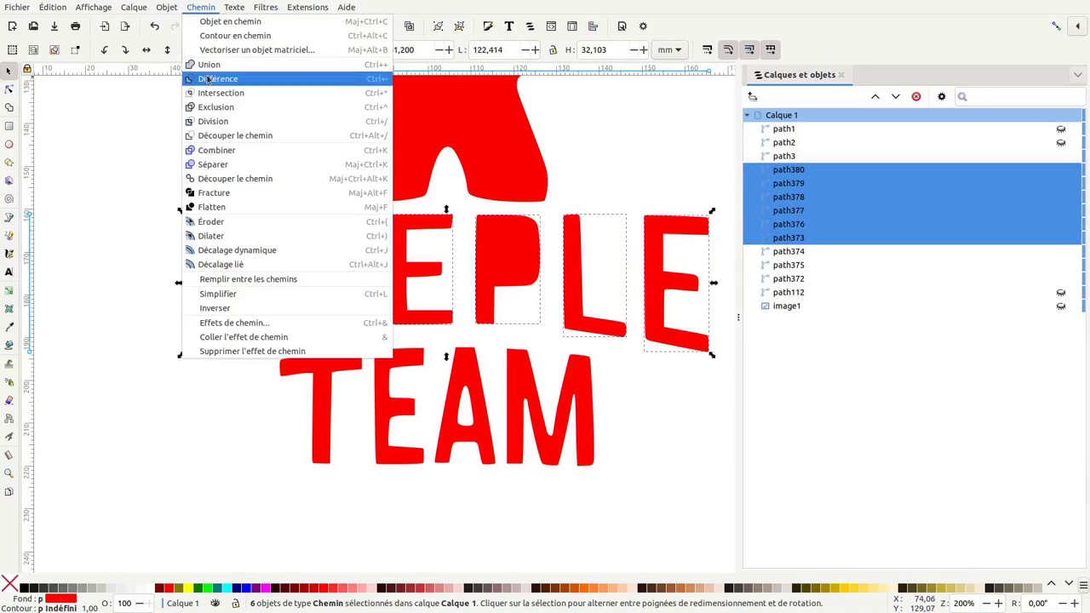
{"action": "left_click", "coordinate": [247, 151]}
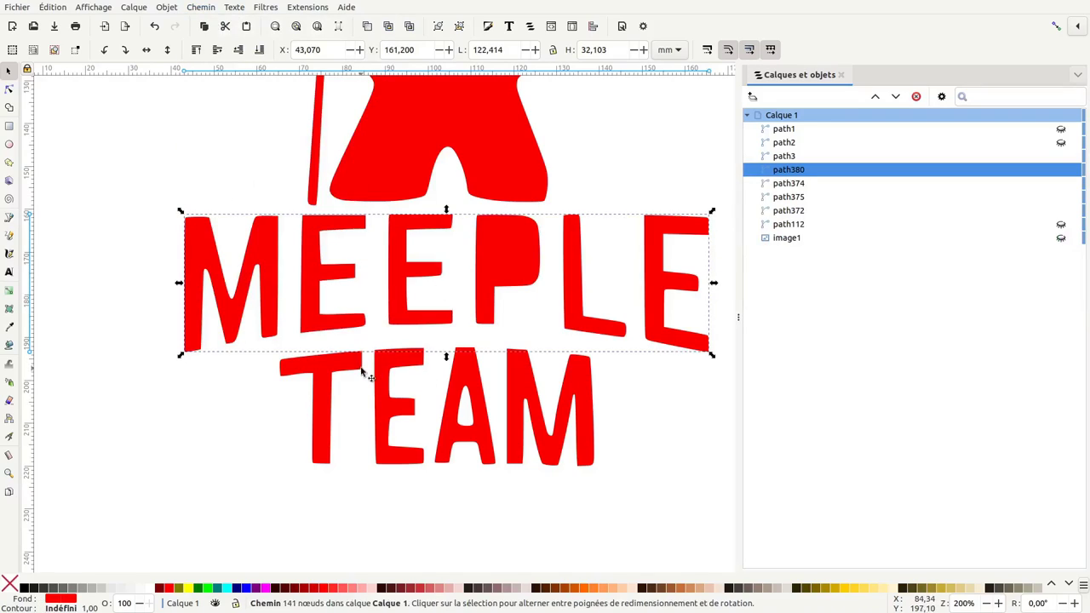
{"action": "left_click", "coordinate": [260, 50]}
{"action": "left_click", "coordinate": [505, 252]}
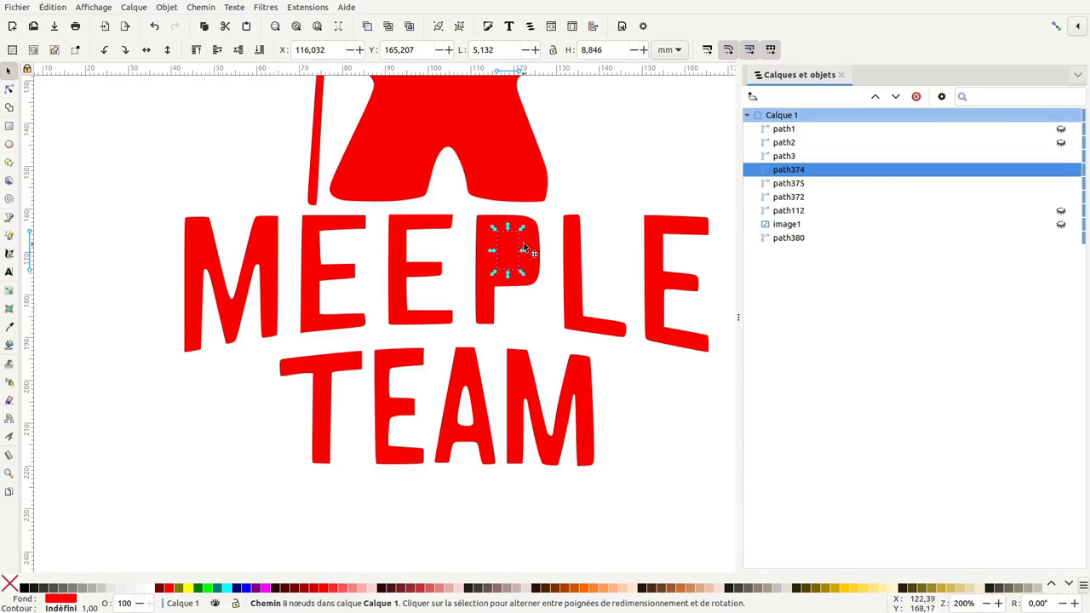
Switch the canvas to Outline display mode and zoom in on the P
{"action": "left_click", "coordinate": [96, 7]}
{"action": "mouse_move", "coordinate": [120, 50]}
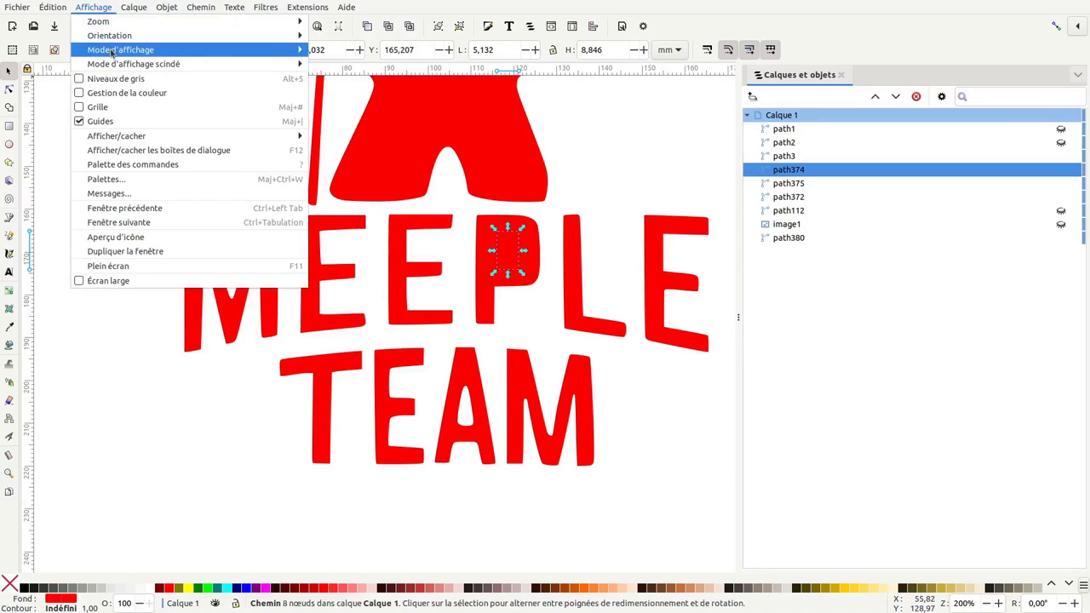
{"action": "left_click", "coordinate": [325, 63]}
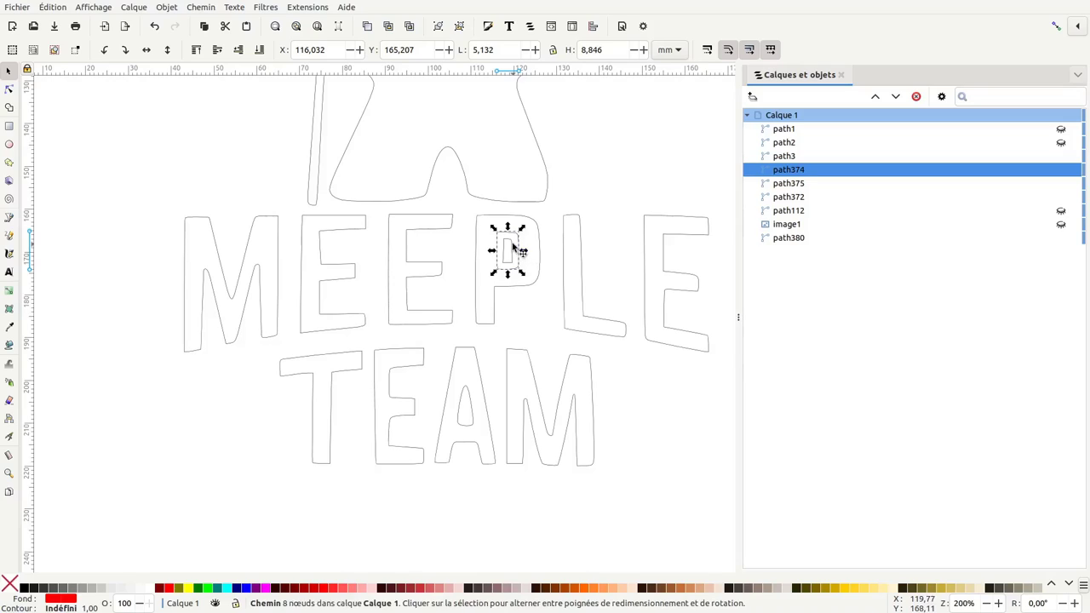
{"action": "scroll", "coordinate": [514, 249], "scroll_direction": "up", "scroll_amount": 2}
{"action": "scroll", "coordinate": [507, 241], "scroll_direction": "up", "scroll_amount": 1}
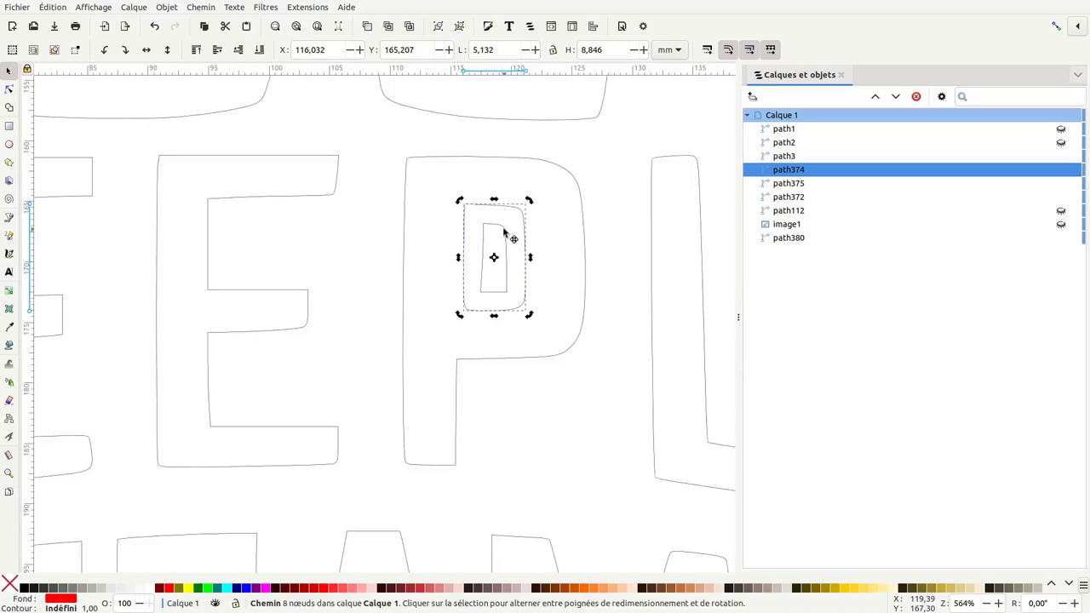
Delete the small inner shape path375 from the P's hole, then return to Normal display
{"action": "left_click", "coordinate": [501, 228]}
{"action": "scroll", "coordinate": [501, 229], "scroll_direction": "up", "scroll_amount": 1}
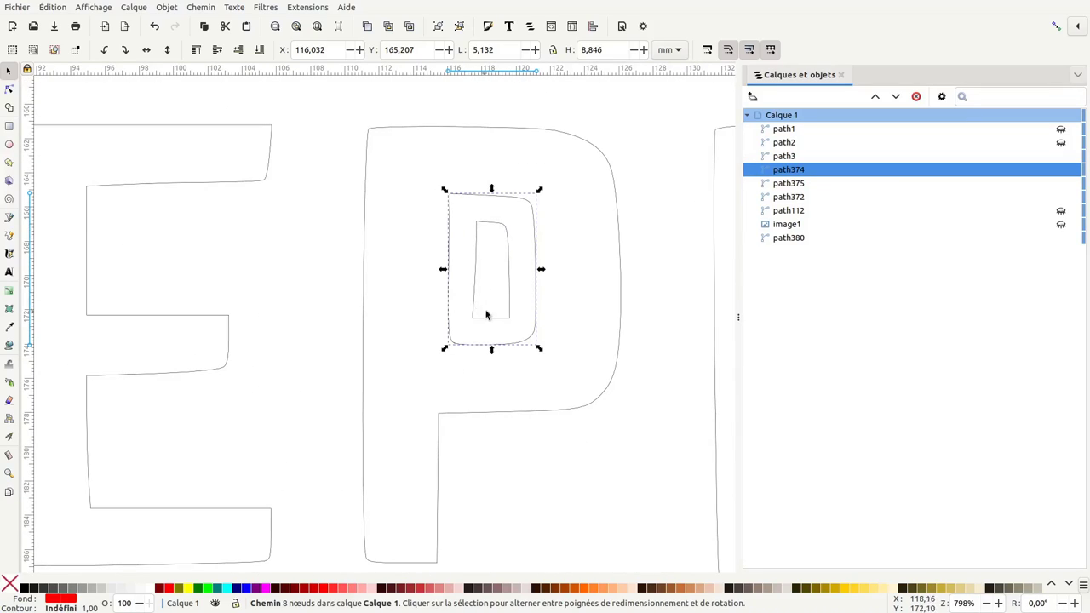
{"action": "left_click", "coordinate": [489, 235]}
{"action": "left_click", "coordinate": [502, 228]}
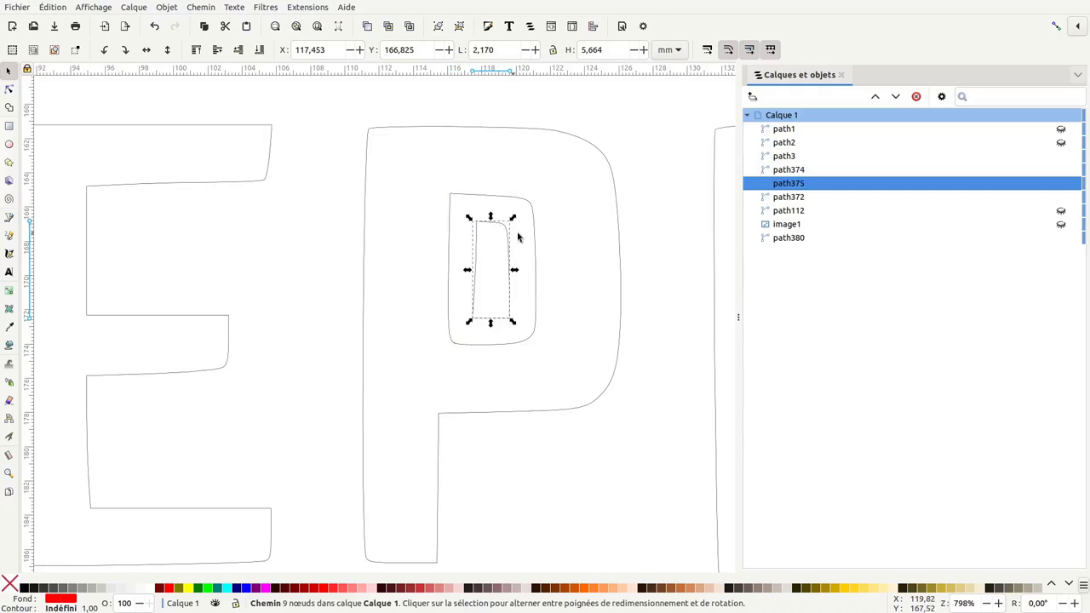
{"action": "key", "text": "Delete"}
{"action": "scroll", "coordinate": [559, 224], "scroll_direction": "down", "scroll_amount": 2}
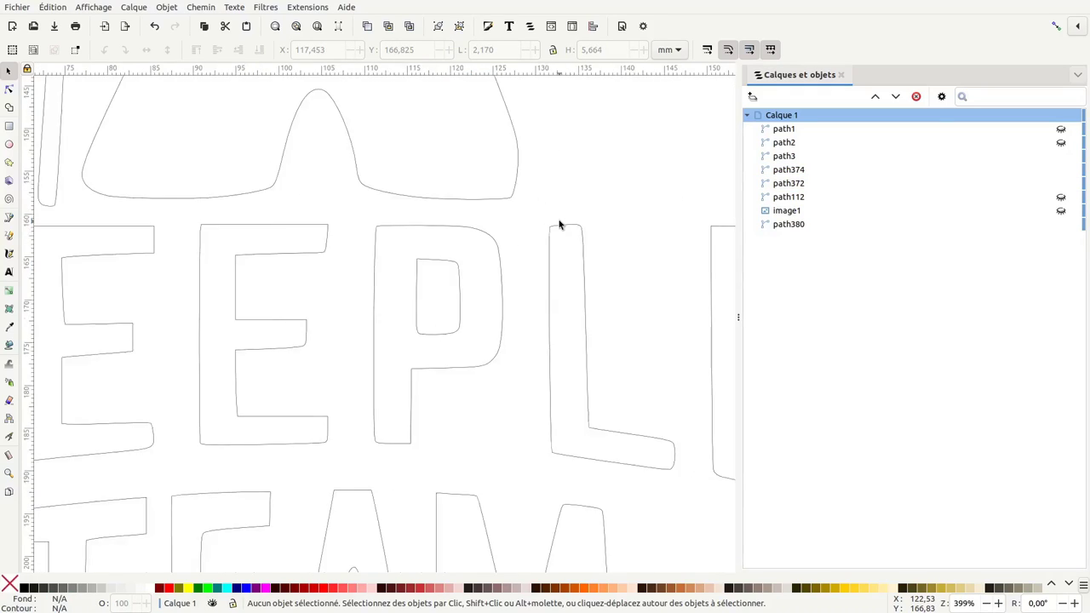
{"action": "scroll", "coordinate": [559, 224], "scroll_direction": "down", "scroll_amount": 2}
{"action": "left_click", "coordinate": [113, 11]}
{"action": "mouse_move", "coordinate": [120, 50]}
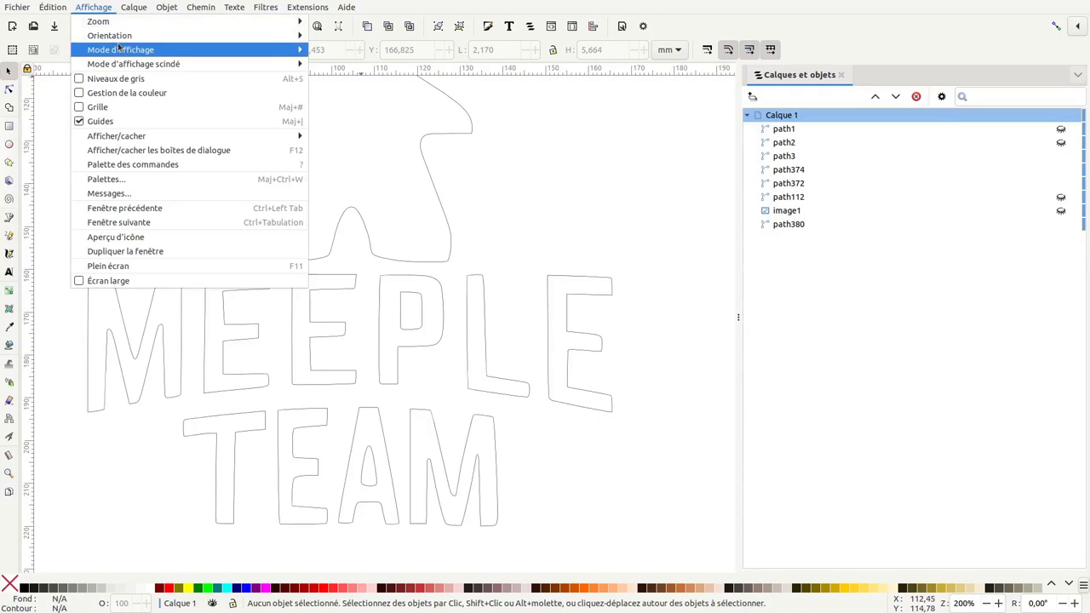
Subtract the P's hole from the MEEPLE lettering with Path > Difference
{"action": "scroll", "coordinate": [573, 152], "scroll_direction": "down", "scroll_amount": 1}
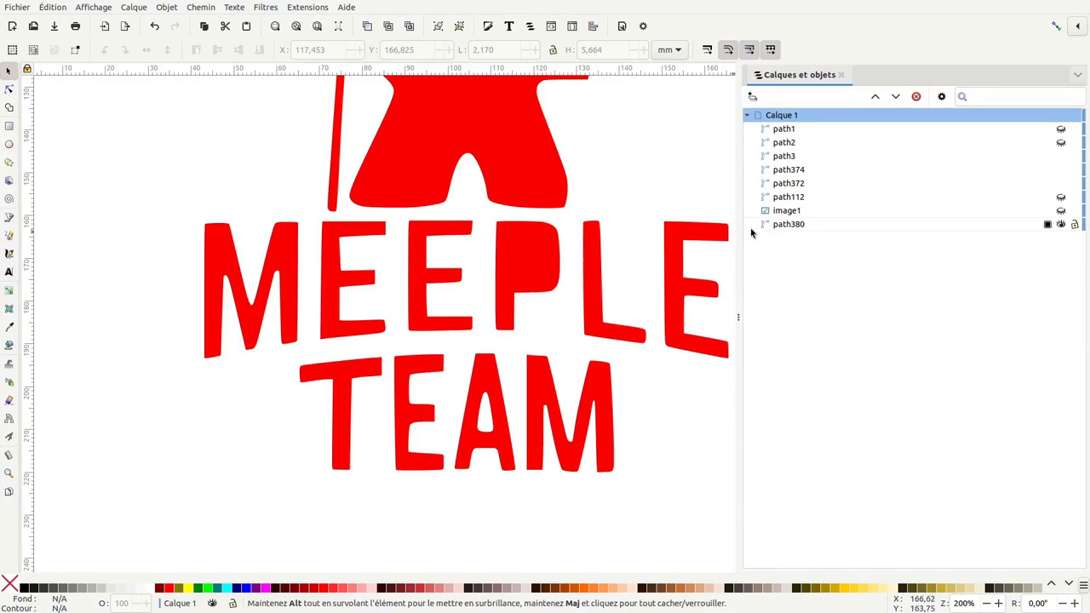
{"action": "scroll", "coordinate": [669, 195], "scroll_direction": "down", "scroll_amount": 2}
{"action": "scroll", "coordinate": [607, 142], "scroll_direction": "right", "scroll_amount": 3}
{"action": "mouse_move", "coordinate": [676, 130]}
{"action": "left_mouse_down"}
{"action": "mouse_move", "coordinate": [361, 287]}
{"action": "mouse_move", "coordinate": [39, 302]}
{"action": "left_mouse_up"}
{"action": "left_click", "coordinate": [200, 7]}
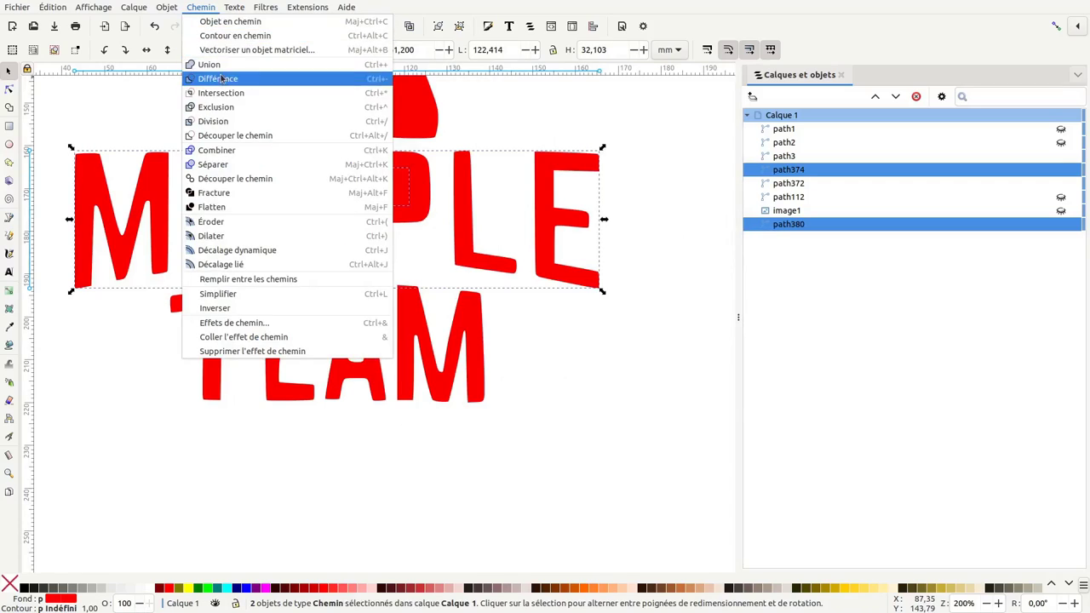
{"action": "left_click", "coordinate": [224, 107]}
{"action": "scroll", "coordinate": [411, 202], "scroll_direction": "left", "scroll_amount": 2}
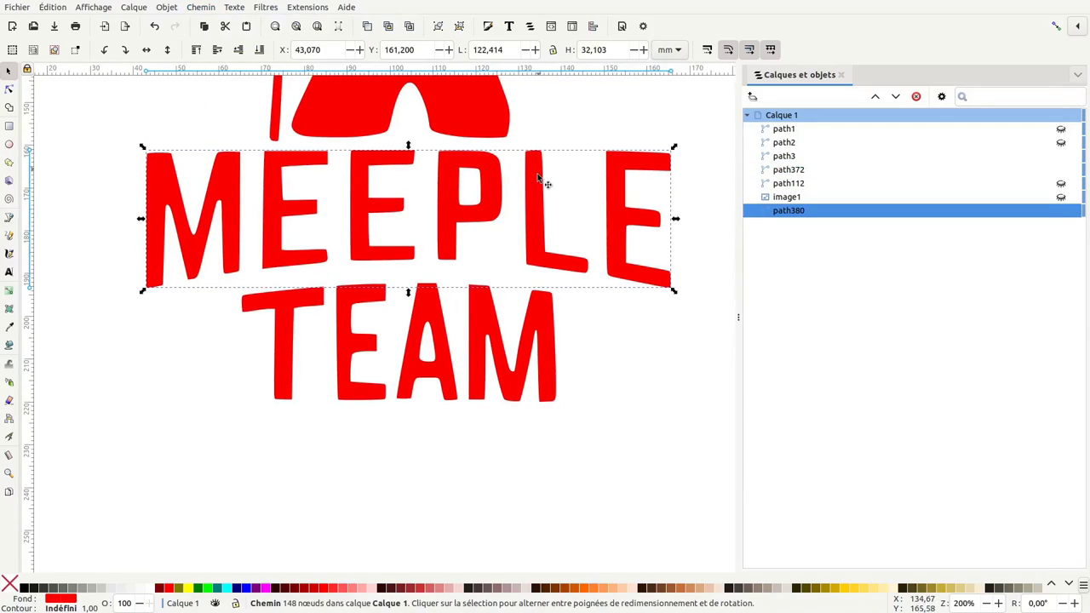
Give the MEEPLE lettering a white fill and a red #fb0000 outline picked from the canvas
{"action": "left_click", "coordinate": [149, 590]}
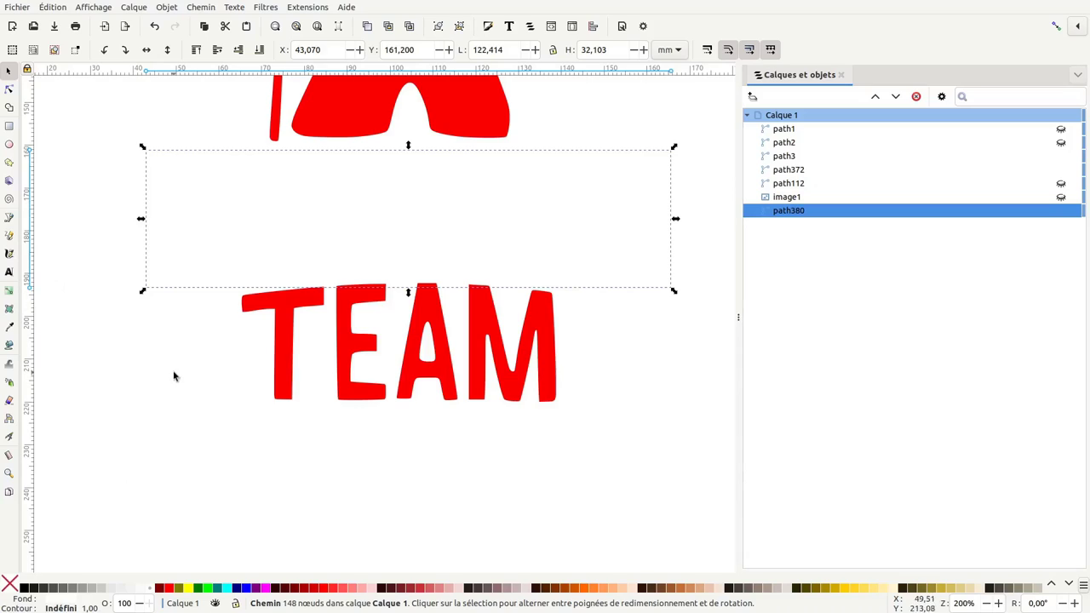
{"action": "left_click", "coordinate": [9, 329]}
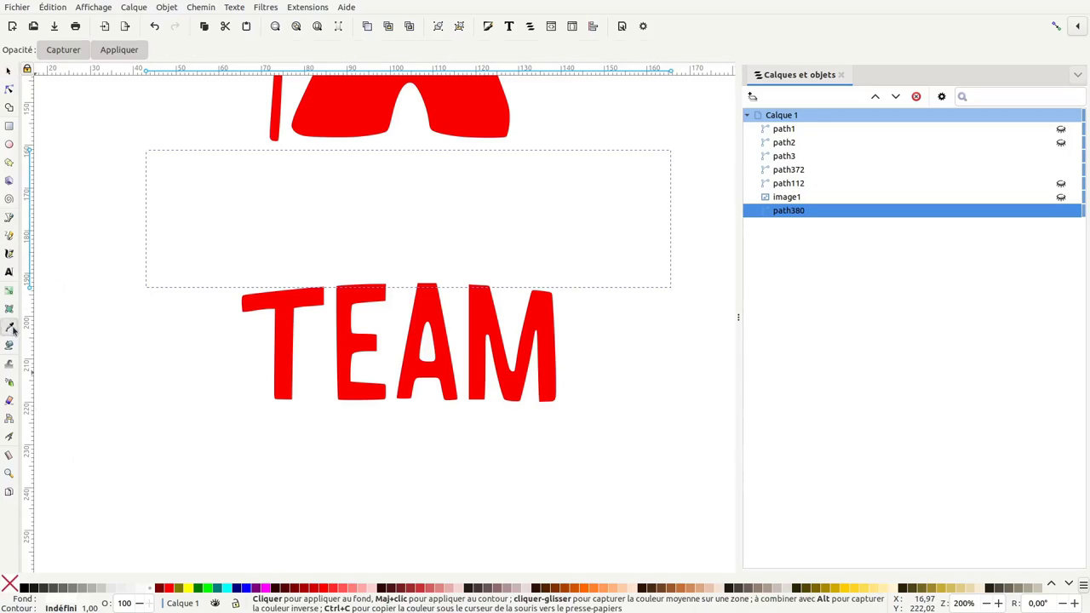
{"action": "left_click", "coordinate": [299, 310], "text": "shift"}
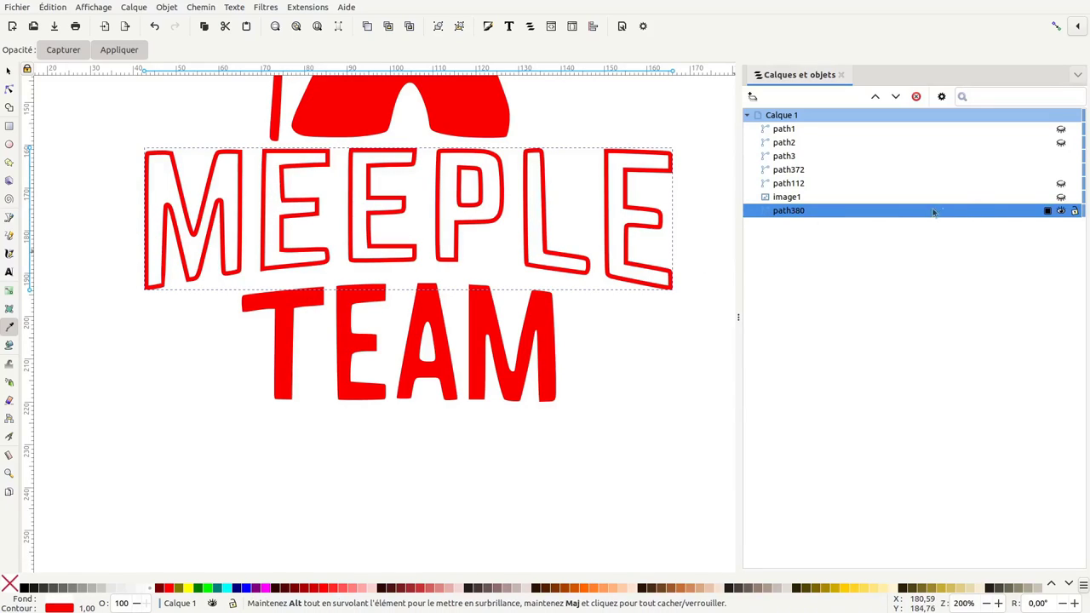
{"action": "mouse_move", "coordinate": [787, 196]}
{"action": "left_click", "coordinate": [791, 200]}
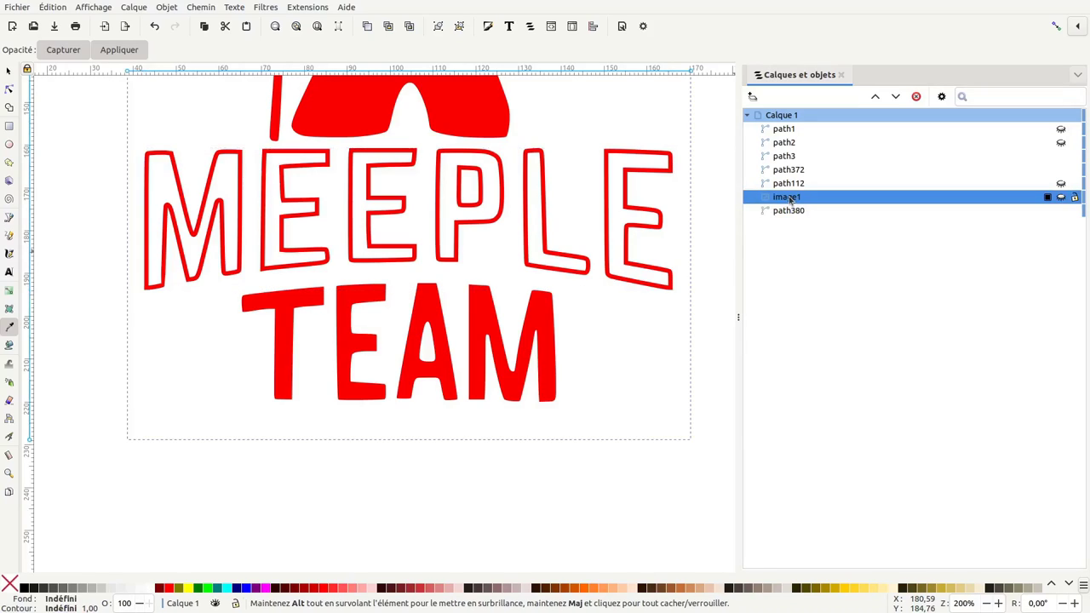
Show the reference image and move the MEEPLE lettering above it in Layers
{"action": "left_click", "coordinate": [1060, 198]}
{"action": "left_click", "coordinate": [1060, 198]}
{"action": "left_click", "coordinate": [1060, 197]}
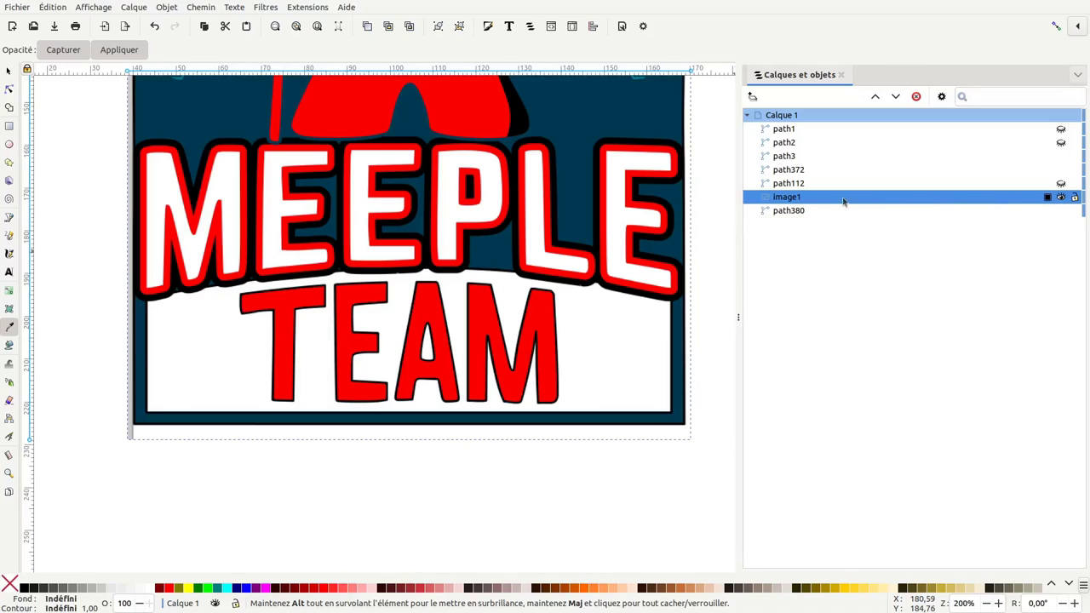
{"action": "mouse_move", "coordinate": [809, 212]}
{"action": "left_mouse_down"}
{"action": "mouse_move", "coordinate": [810, 193]}
{"action": "mouse_move", "coordinate": [813, 201]}
{"action": "left_mouse_up"}
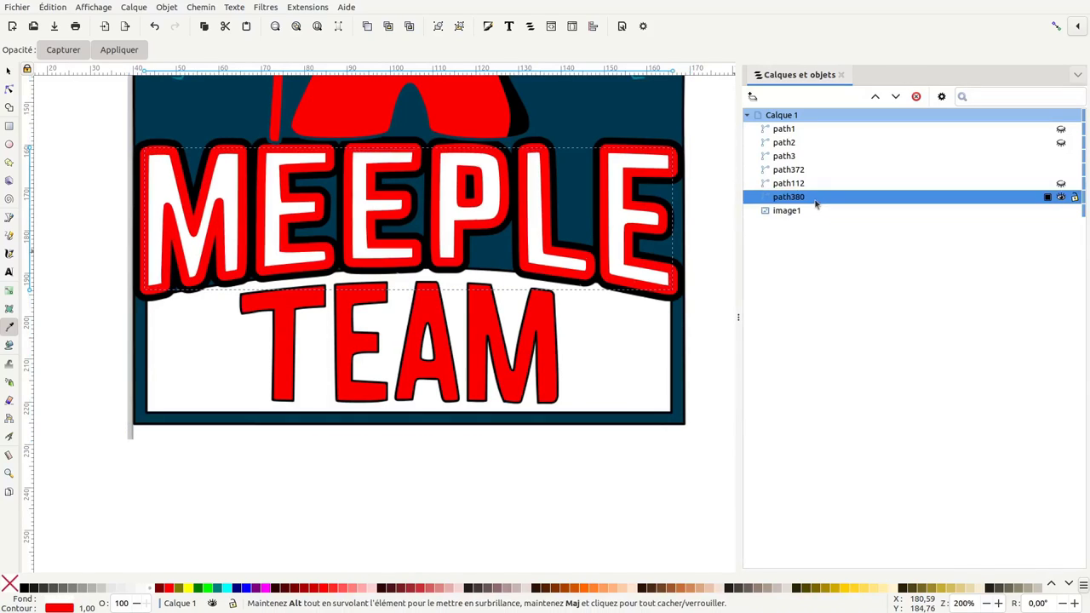
{"action": "scroll", "coordinate": [627, 187], "scroll_direction": "up", "scroll_amount": 1}
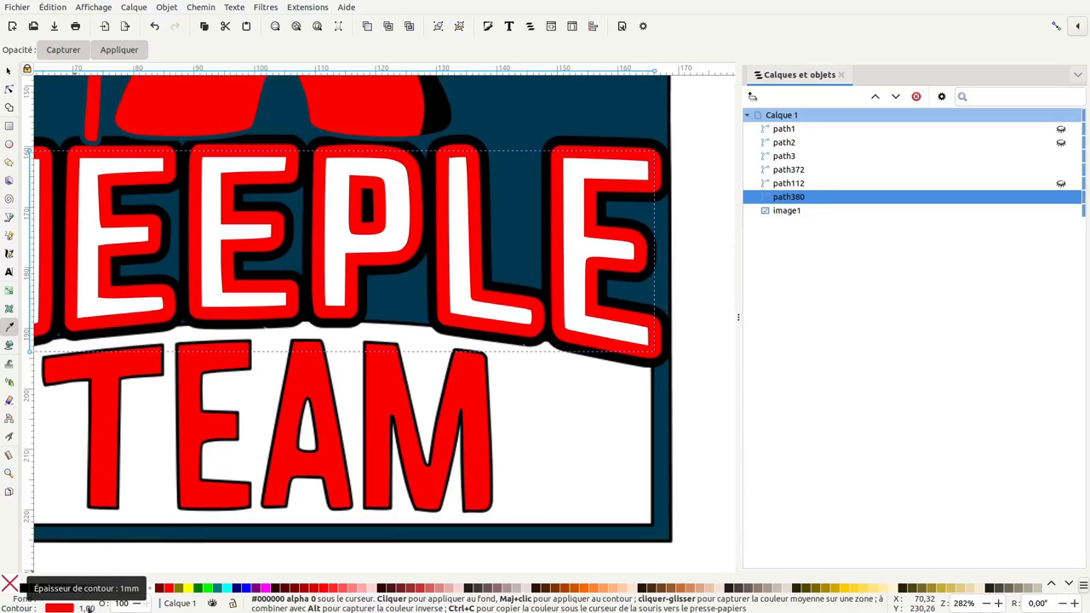
Set the MEEPLE lettering's outline width to 2 mm and bring up Fill and Stroke
{"action": "right_click", "coordinate": [85, 608]}
{"action": "left_click", "coordinate": [125, 497]}
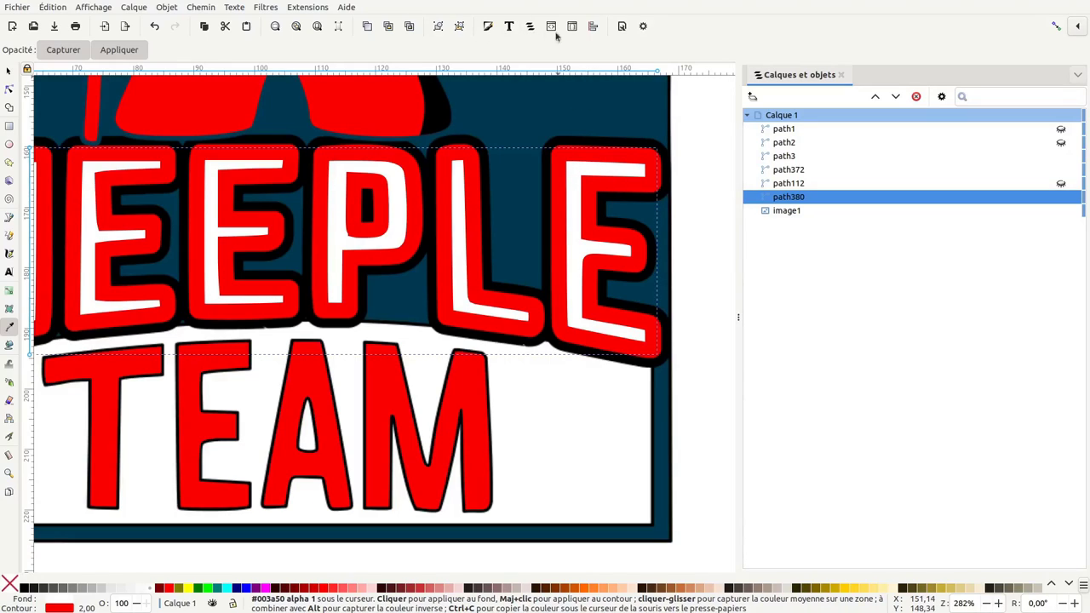
{"action": "left_click", "coordinate": [492, 28]}
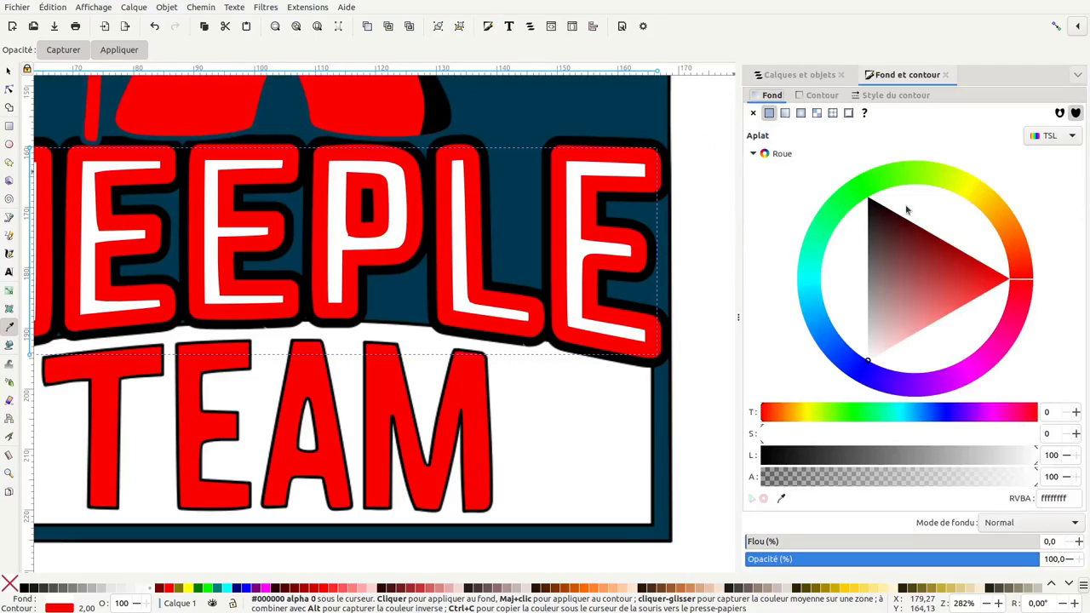
Draw the lettering outline beneath its fill and set its width to 3 mm
{"action": "left_click", "coordinate": [903, 95]}
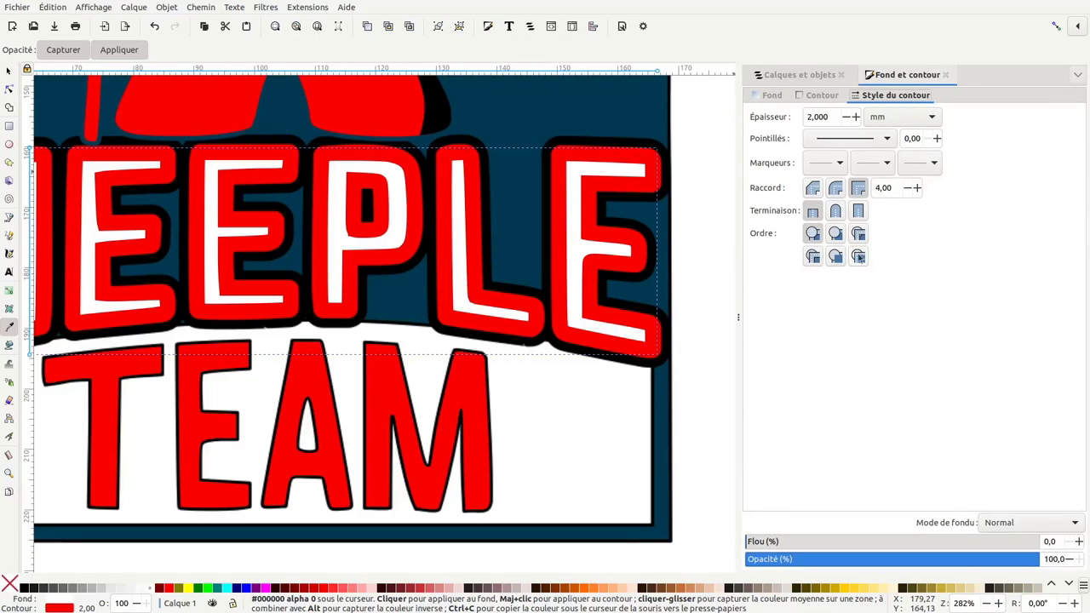
{"action": "left_click", "coordinate": [858, 257]}
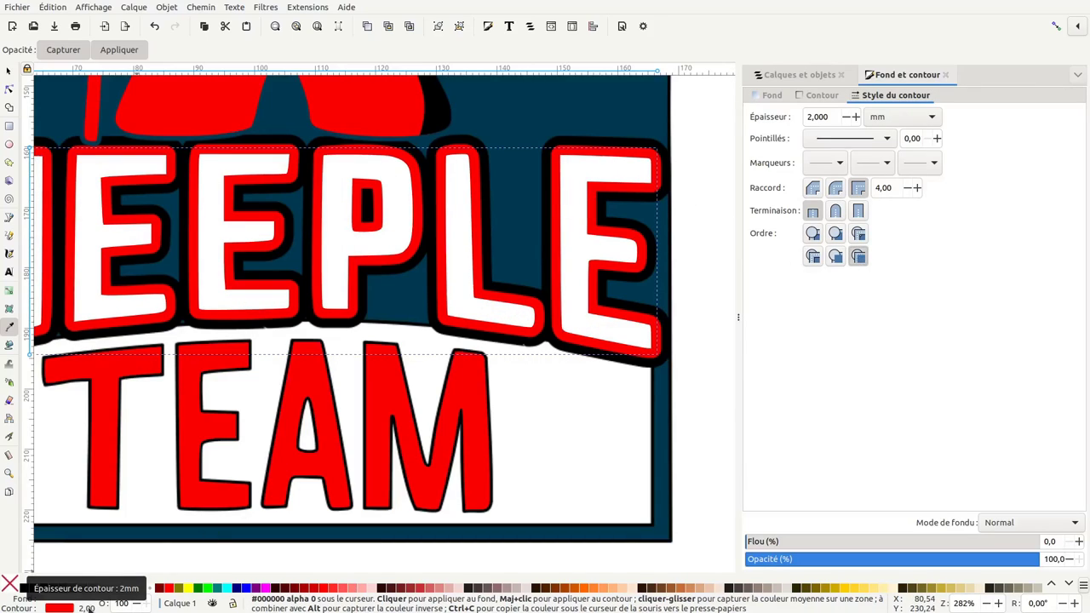
{"action": "right_click", "coordinate": [86, 608]}
{"action": "left_click", "coordinate": [122, 483]}
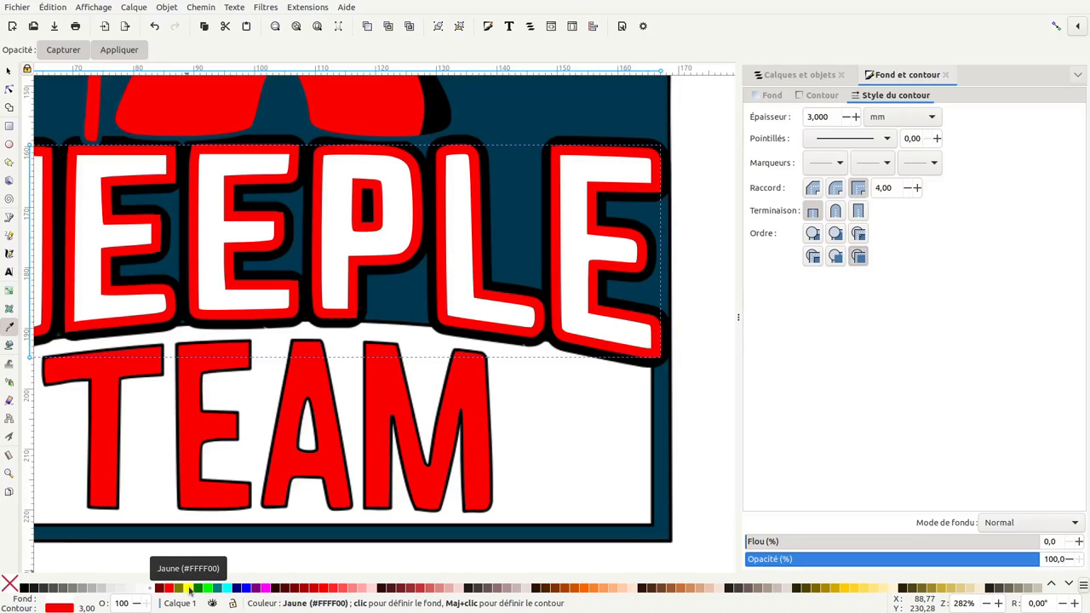
Make the outline yellow with round caps and rounded joins
{"action": "left_click", "coordinate": [190, 588], "text": "shift"}
{"action": "scroll", "coordinate": [641, 165], "scroll_direction": "up", "scroll_amount": 1}
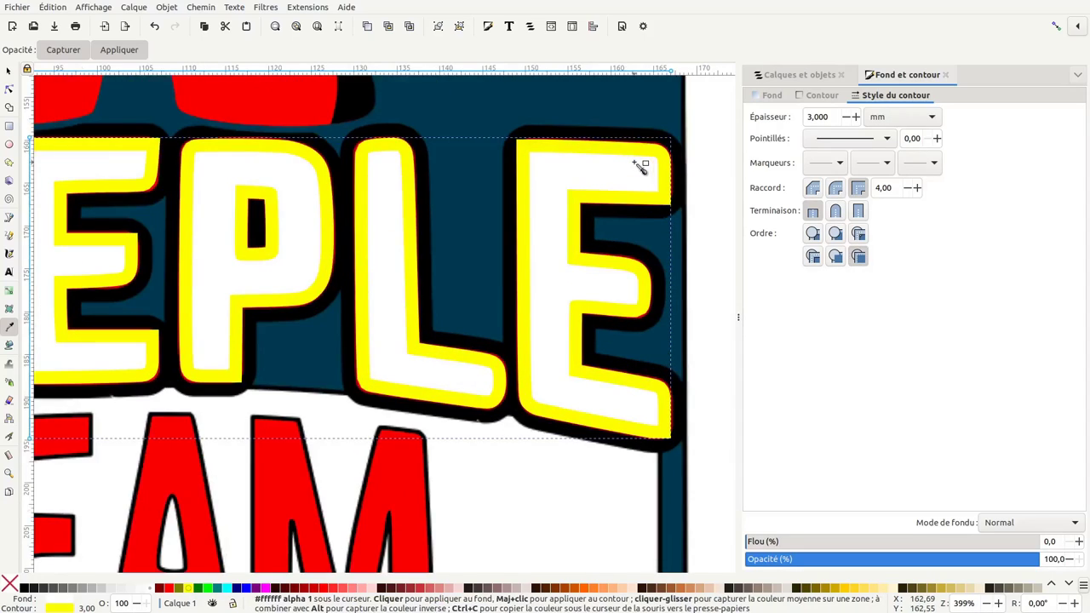
{"action": "scroll", "coordinate": [585, 209], "scroll_direction": "up", "scroll_amount": 1}
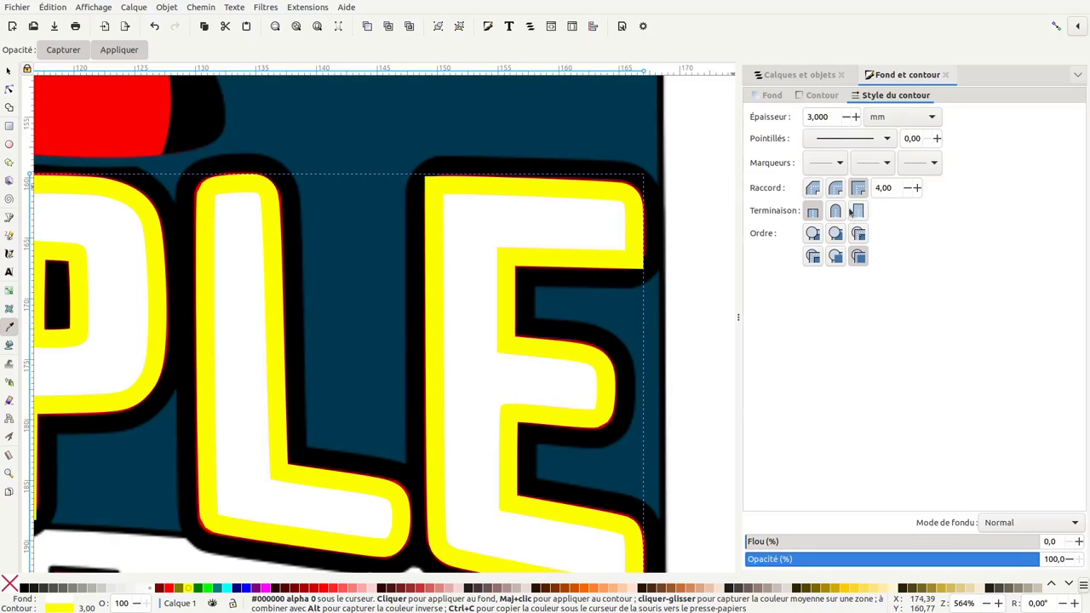
{"action": "left_click", "coordinate": [836, 210]}
{"action": "left_click", "coordinate": [835, 187]}
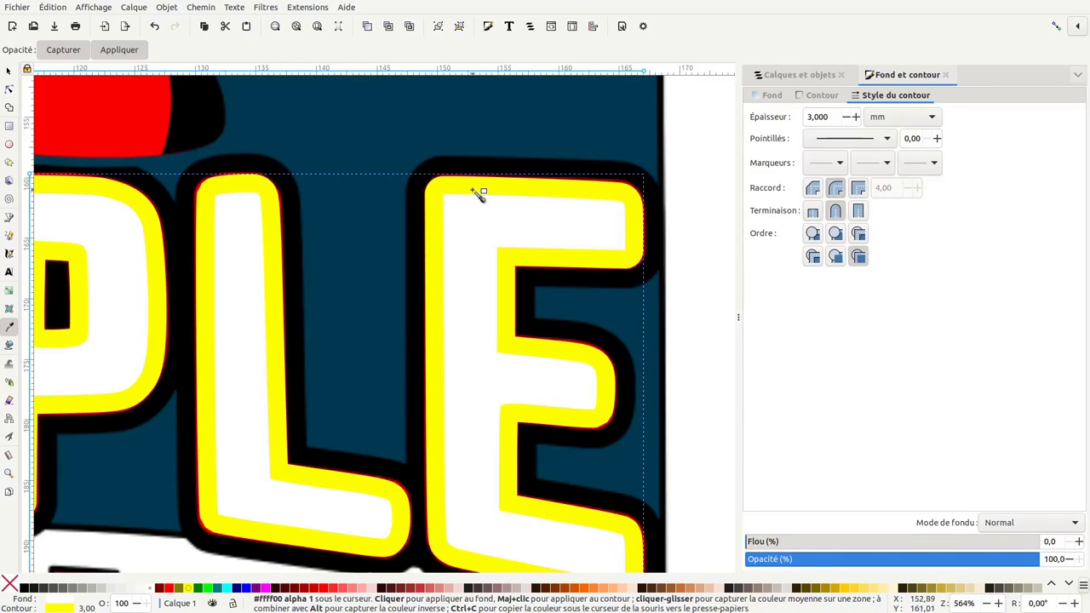
Adjust the outline width, settling on 3.3 mm
{"action": "scroll", "coordinate": [683, 198], "scroll_direction": "up", "scroll_amount": 1}
{"action": "scroll", "coordinate": [650, 212], "scroll_direction": "up", "scroll_amount": 1}
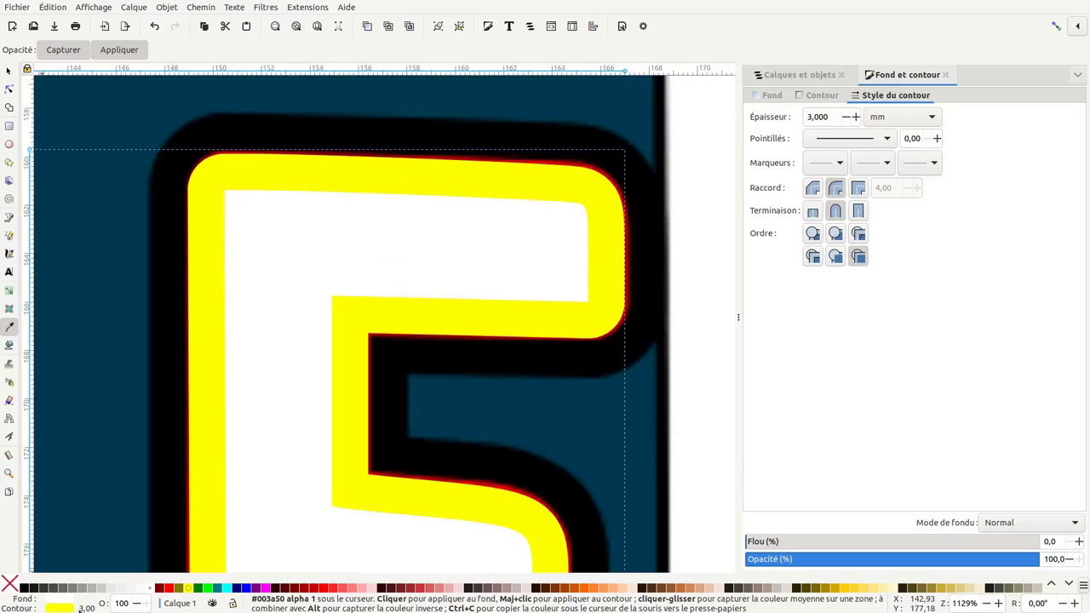
{"action": "mouse_move", "coordinate": [87, 608]}
{"action": "left_mouse_down"}
{"action": "mouse_move", "coordinate": [119, 607]}
{"action": "mouse_move", "coordinate": [85, 608]}
{"action": "left_mouse_up"}
{"action": "right_click", "coordinate": [85, 608]}
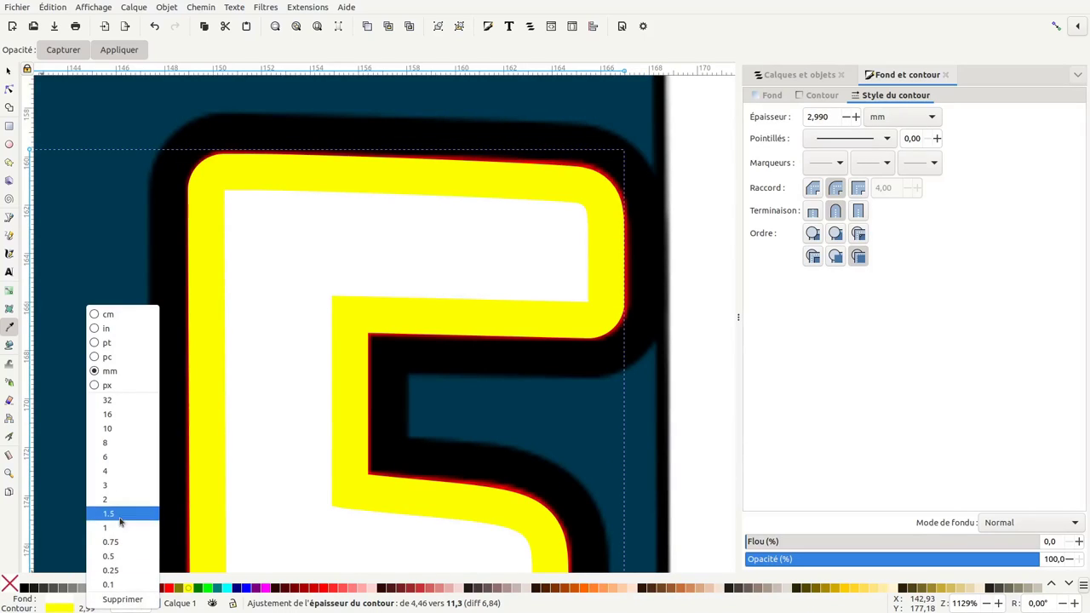
{"action": "left_click", "coordinate": [121, 486]}
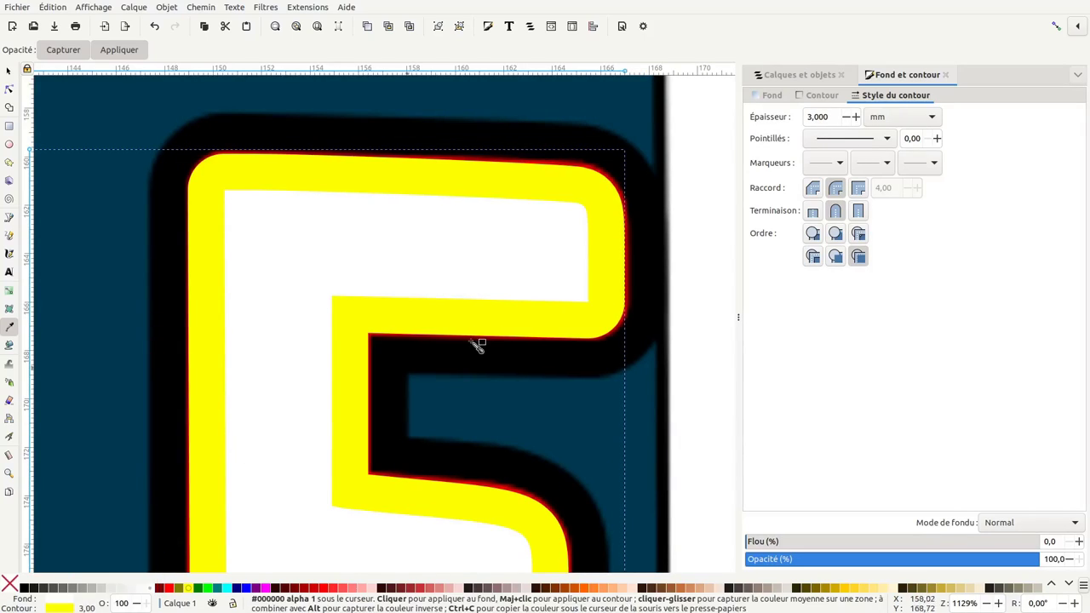
{"action": "left_click", "coordinate": [856, 117]}
{"action": "left_click", "coordinate": [856, 117]}
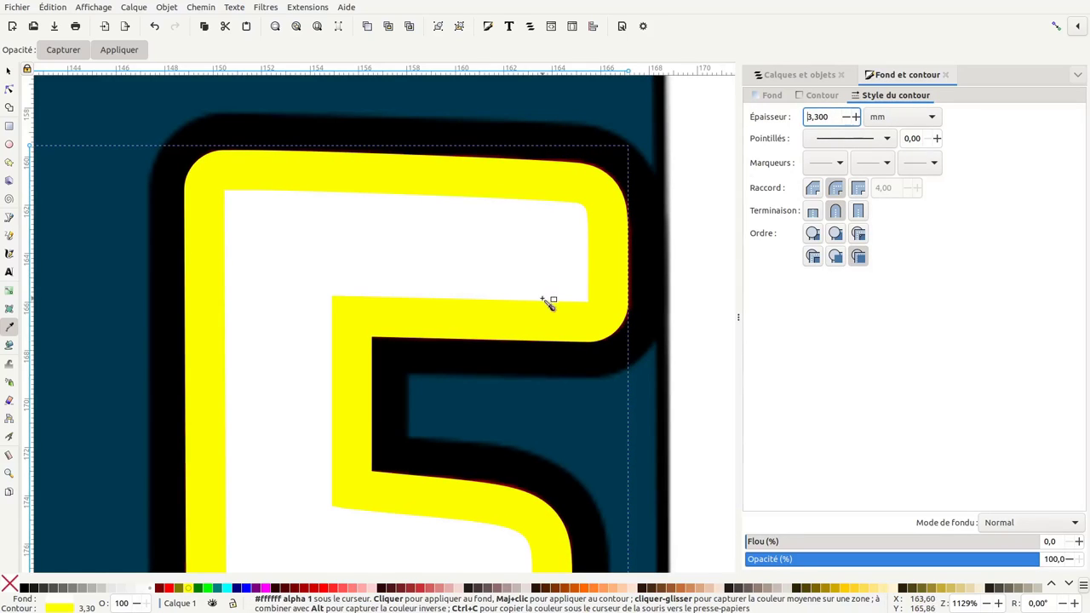
Recolour the MEEPLE outline with TEAM's red using the Dropper
{"action": "scroll", "coordinate": [658, 249], "scroll_direction": "down", "scroll_amount": 1}
{"action": "key", "text": "minus"}
{"action": "key", "text": "minus"}
{"action": "key", "text": "minus"}
{"action": "key", "text": "minus"}
{"action": "key", "text": "minus"}
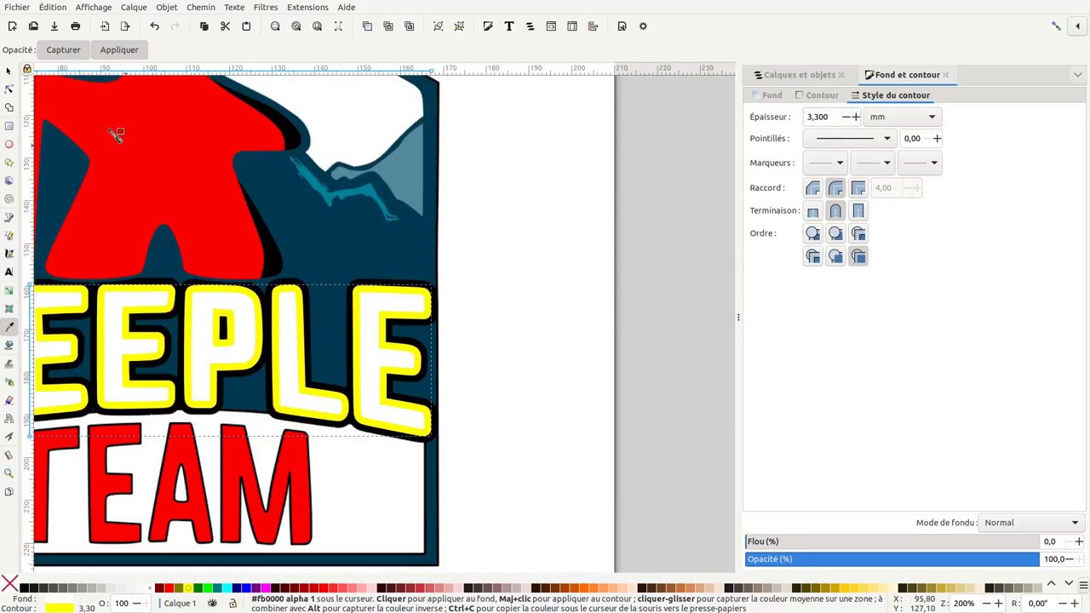
{"action": "key", "text": "s"}
{"action": "scroll", "coordinate": [516, 224], "scroll_direction": "left", "scroll_amount": 3}
{"action": "scroll", "coordinate": [516, 224], "scroll_direction": "down", "scroll_amount": 1}
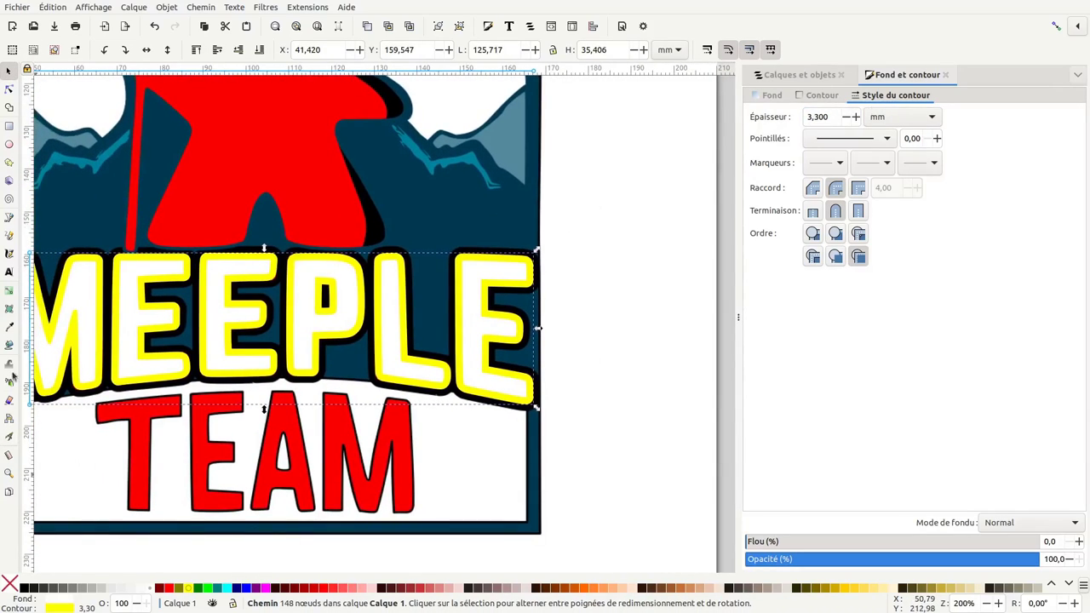
{"action": "left_click", "coordinate": [9, 328]}
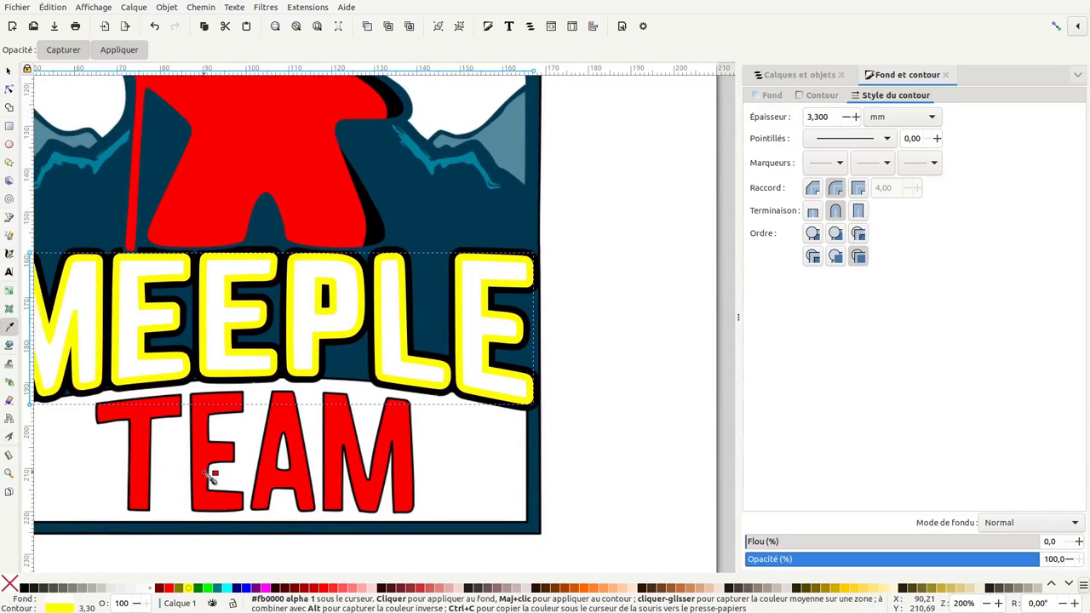
{"action": "left_click", "coordinate": [209, 415], "text": "shift"}
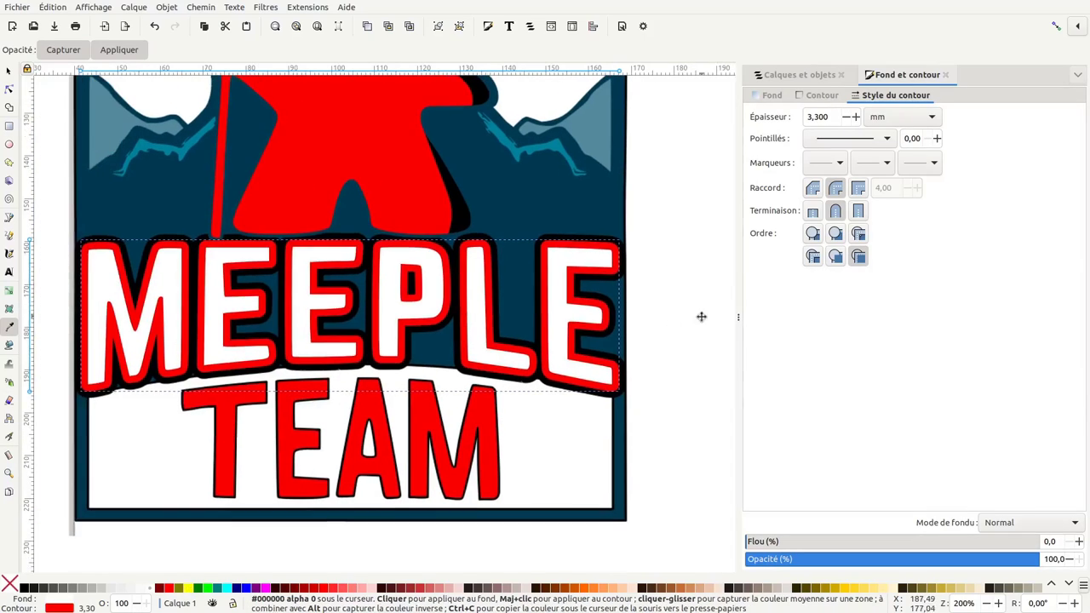
{"action": "scroll", "coordinate": [701, 393], "scroll_direction": "left", "scroll_amount": 3}
Hide the traced reference image and reselect the MEEPLE outline
{"action": "middle_click", "coordinate": [890, 83]}
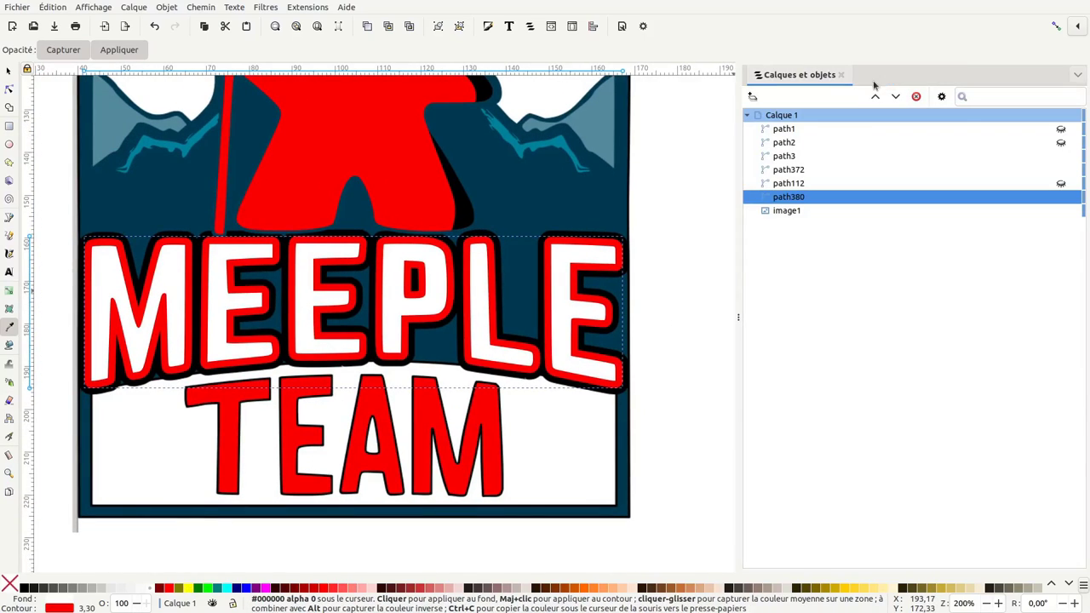
{"action": "left_click", "coordinate": [9, 71]}
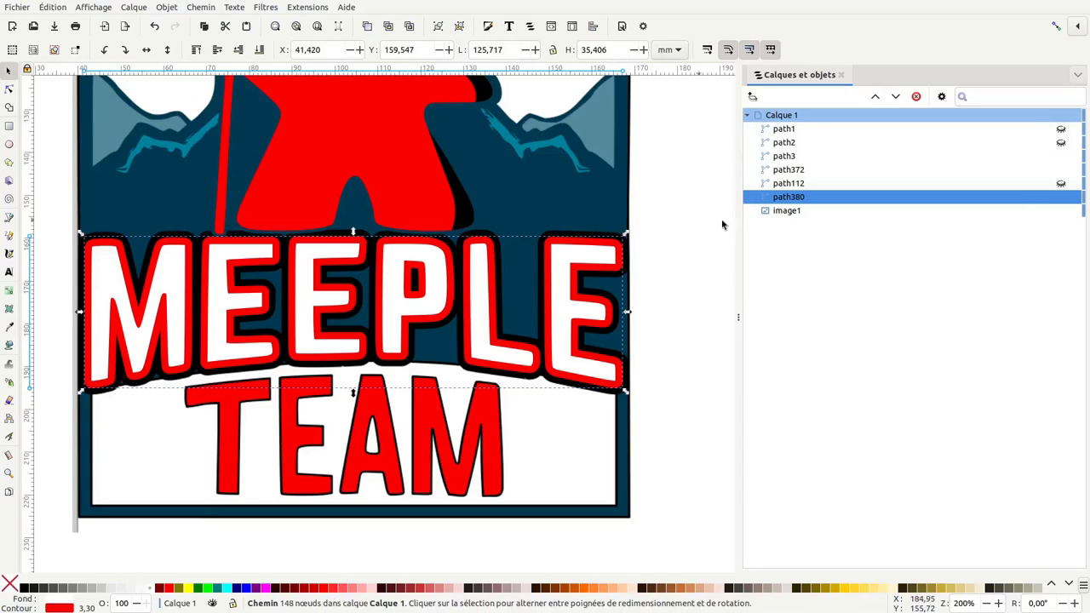
{"action": "mouse_move", "coordinate": [851, 211]}
{"action": "left_click", "coordinate": [1060, 211]}
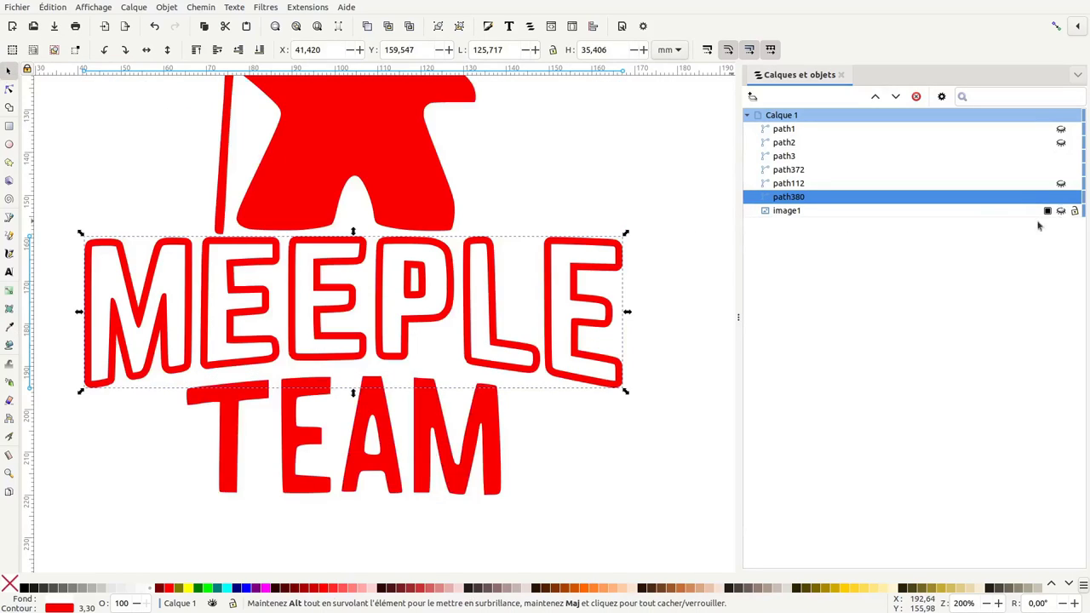
{"action": "left_click", "coordinate": [688, 308]}
{"action": "key", "text": "minus"}
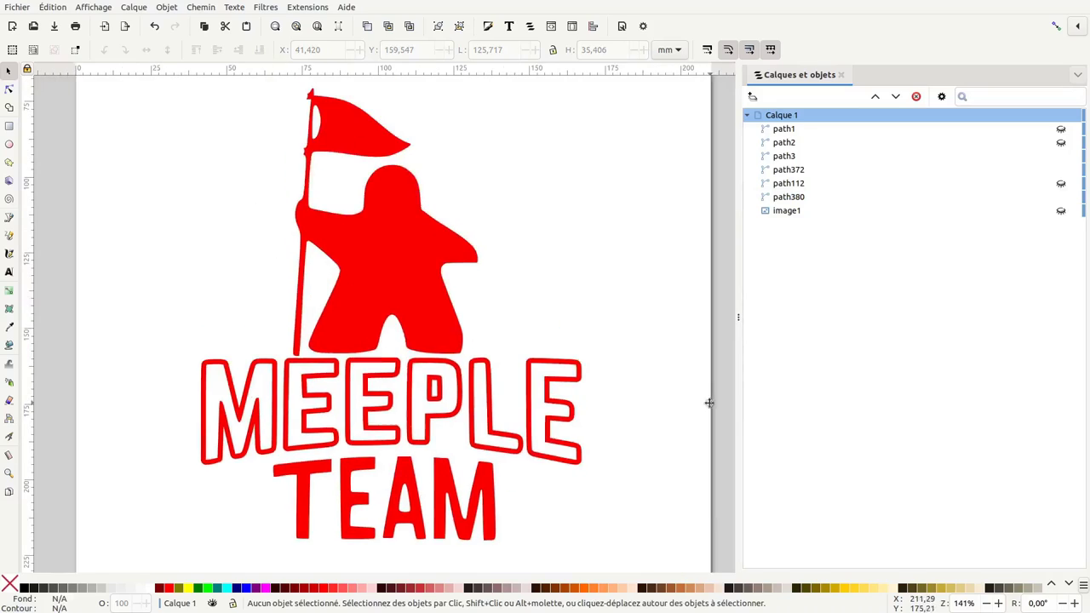
{"action": "left_click", "coordinate": [562, 435]}
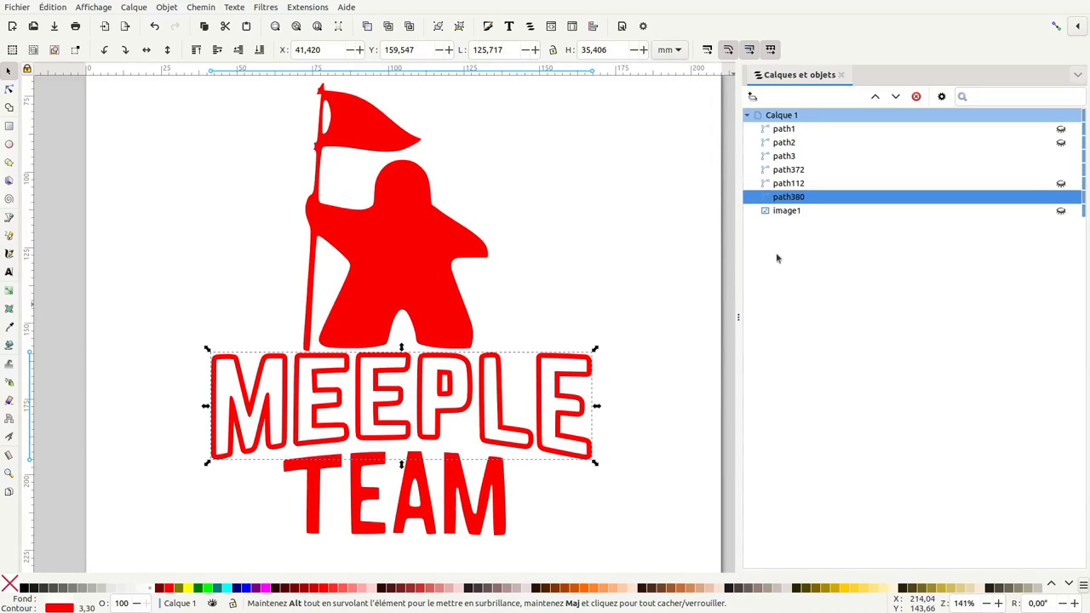
Rename the MEEPLE outline object 'meeple' and the TEAM lettering 'team'
{"action": "double_click", "coordinate": [792, 198]}
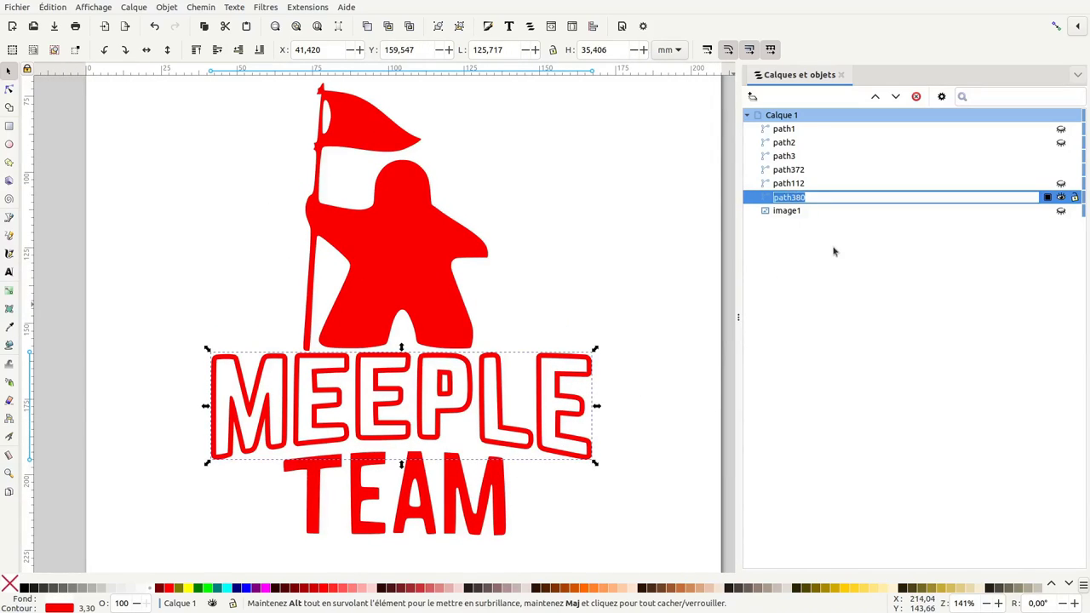
{"action": "type", "text": "meeple"}
{"action": "key", "text": "Return"}
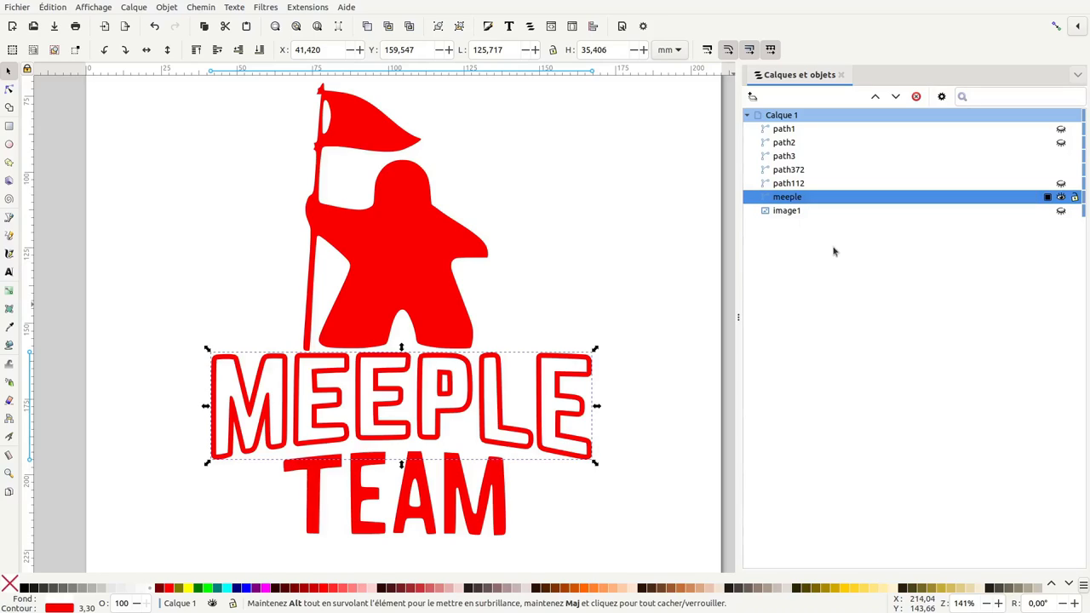
{"action": "left_click", "coordinate": [803, 156]}
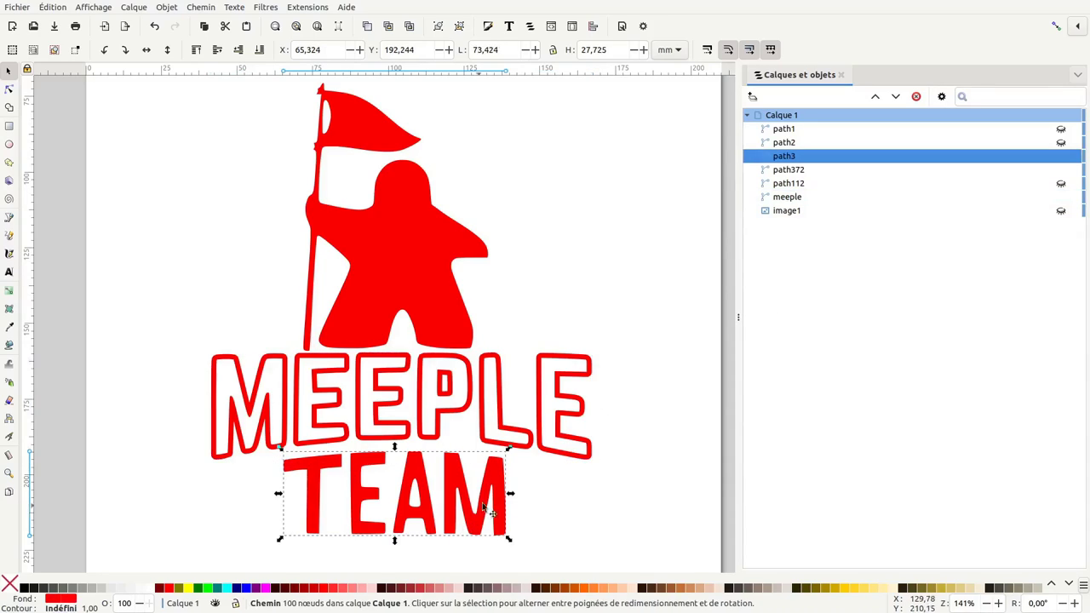
{"action": "double_click", "coordinate": [801, 157]}
{"action": "type", "text": "teamp"}
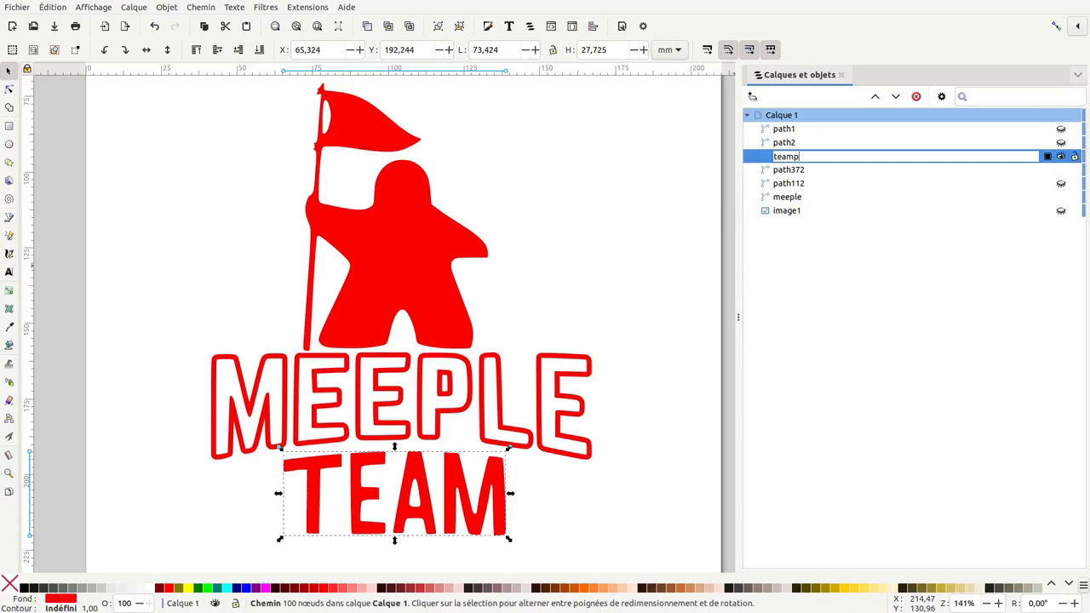
{"action": "key", "text": "Return"}
{"action": "double_click", "coordinate": [806, 157]}
{"action": "type", "text": "team"}
{"action": "key", "text": "Return"}
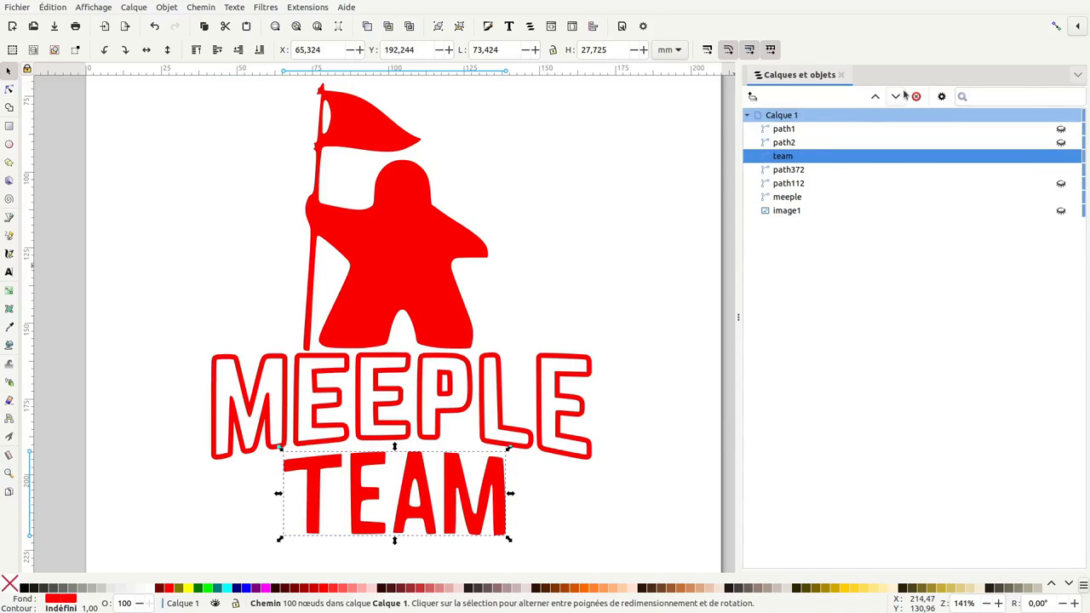
Lower team beneath meeple and leave only the dark blue background path2 visible
{"action": "left_click", "coordinate": [895, 96]}
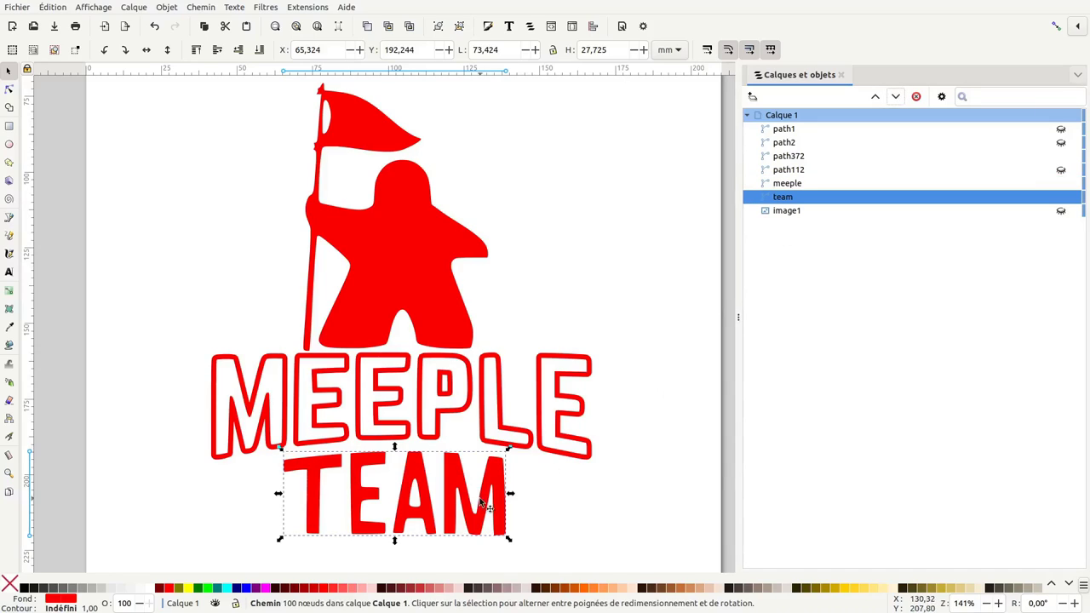
{"action": "left_click", "coordinate": [442, 316]}
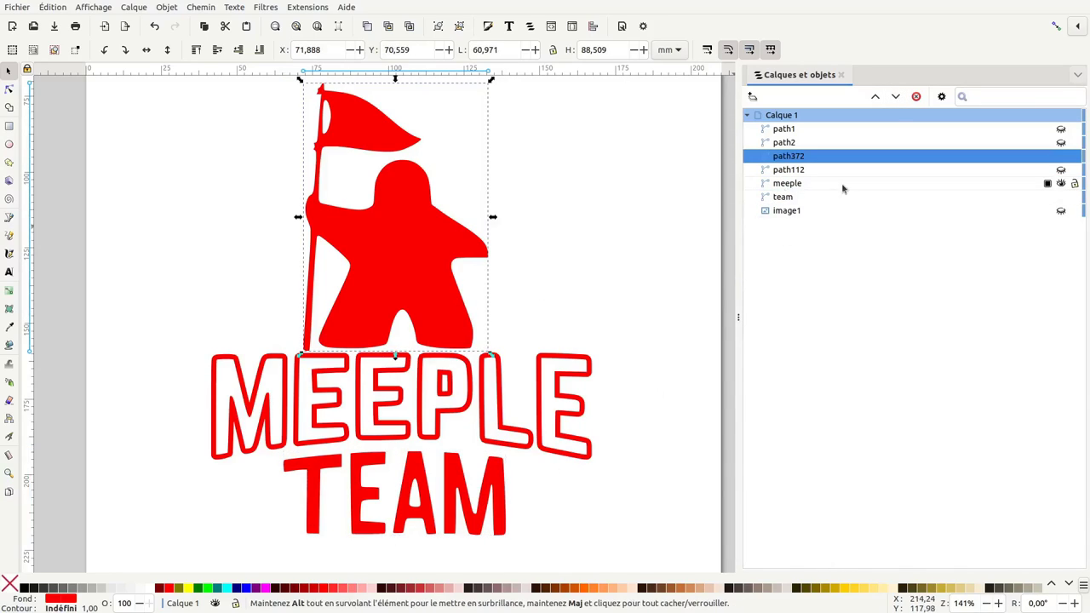
{"action": "left_click", "coordinate": [1061, 197]}
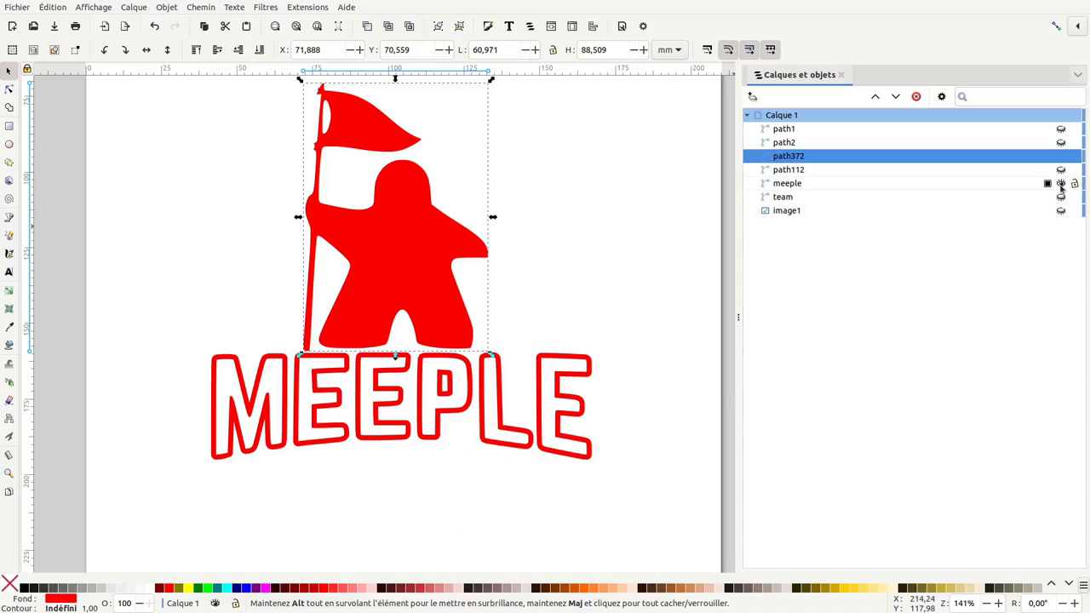
{"action": "left_click", "coordinate": [1061, 156]}
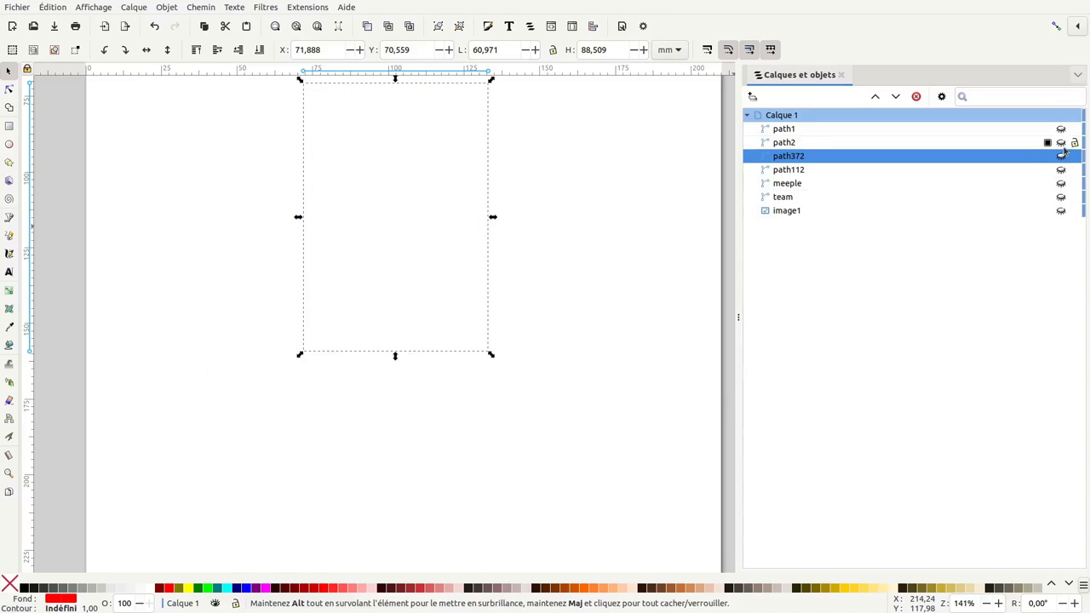
{"action": "left_click", "coordinate": [1061, 142]}
Break the dark blue background path2 apart into separate pieces
{"action": "scroll", "coordinate": [562, 296], "scroll_direction": "up", "scroll_amount": 1}
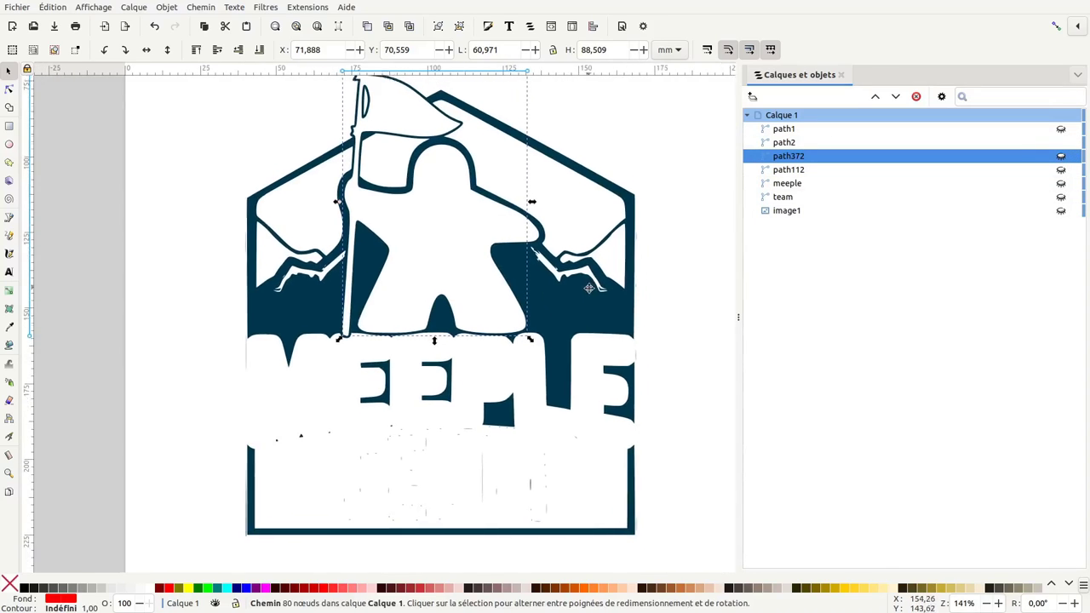
{"action": "left_click", "coordinate": [317, 79]}
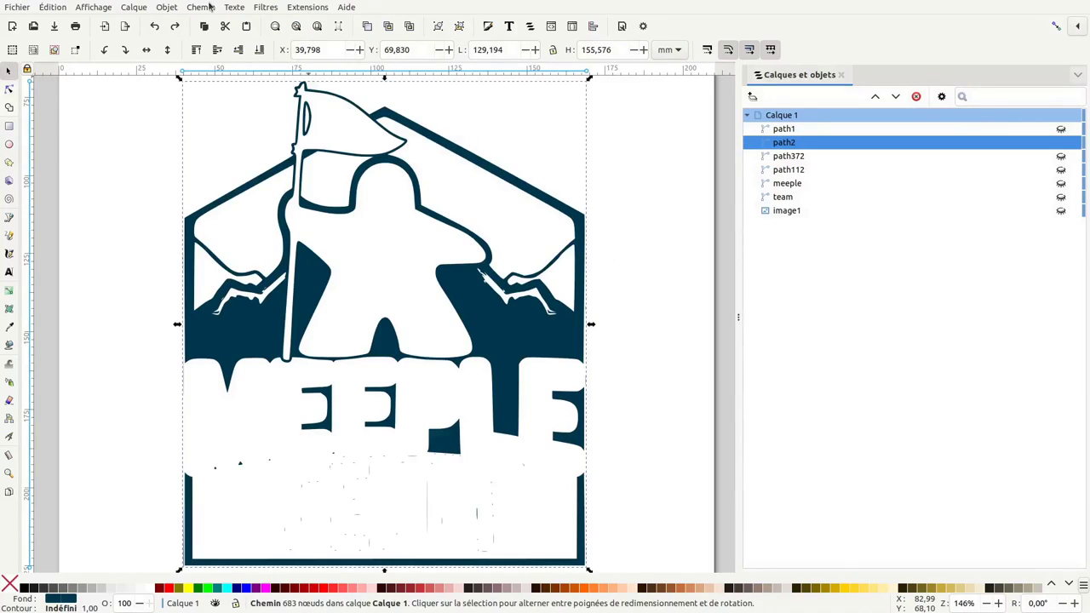
{"action": "left_click", "coordinate": [209, 7]}
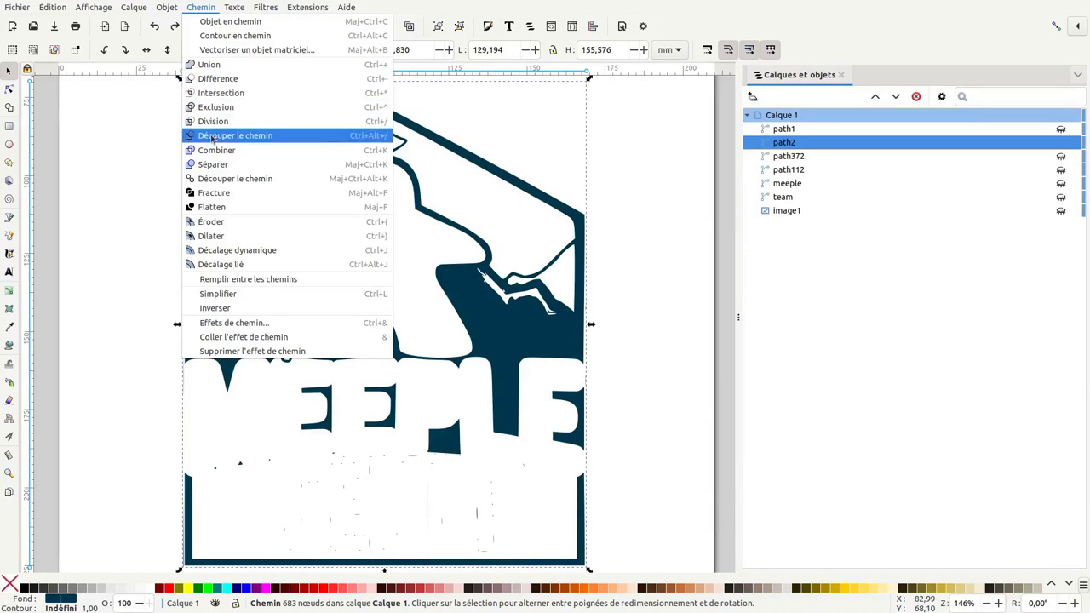
{"action": "left_click", "coordinate": [214, 165]}
Fill the large back piece fuchsia and send it to the bottom
{"action": "left_click", "coordinate": [100, 243]}
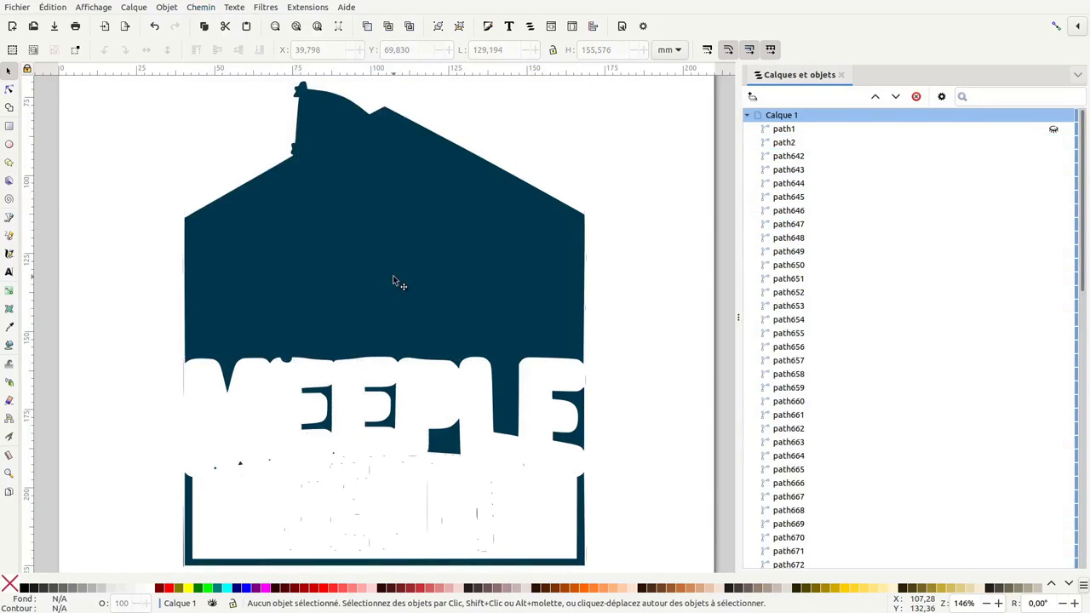
{"action": "left_click", "coordinate": [393, 275]}
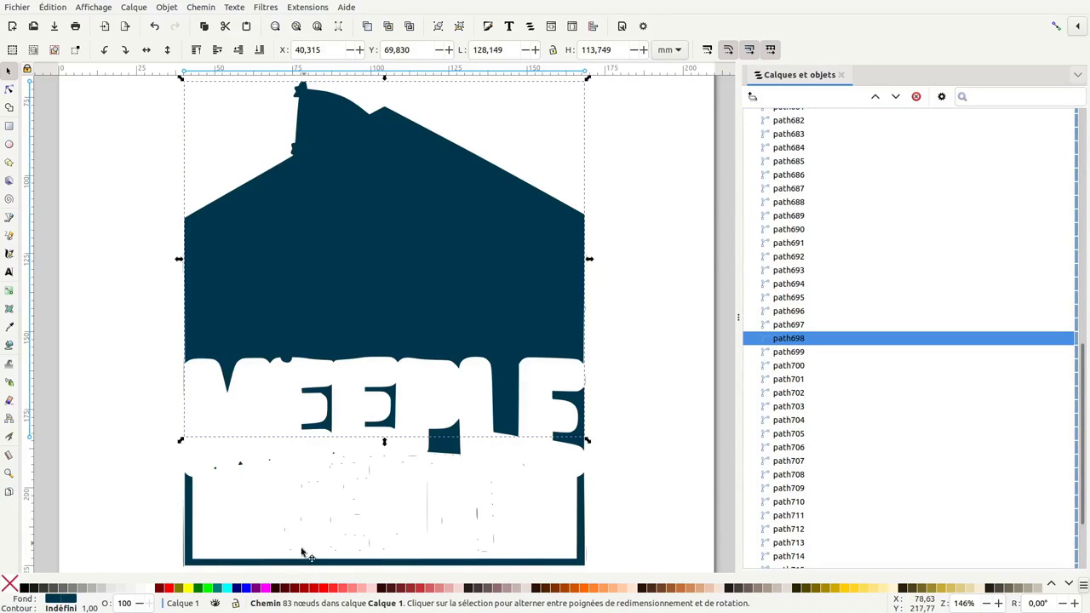
{"action": "left_click", "coordinate": [266, 589]}
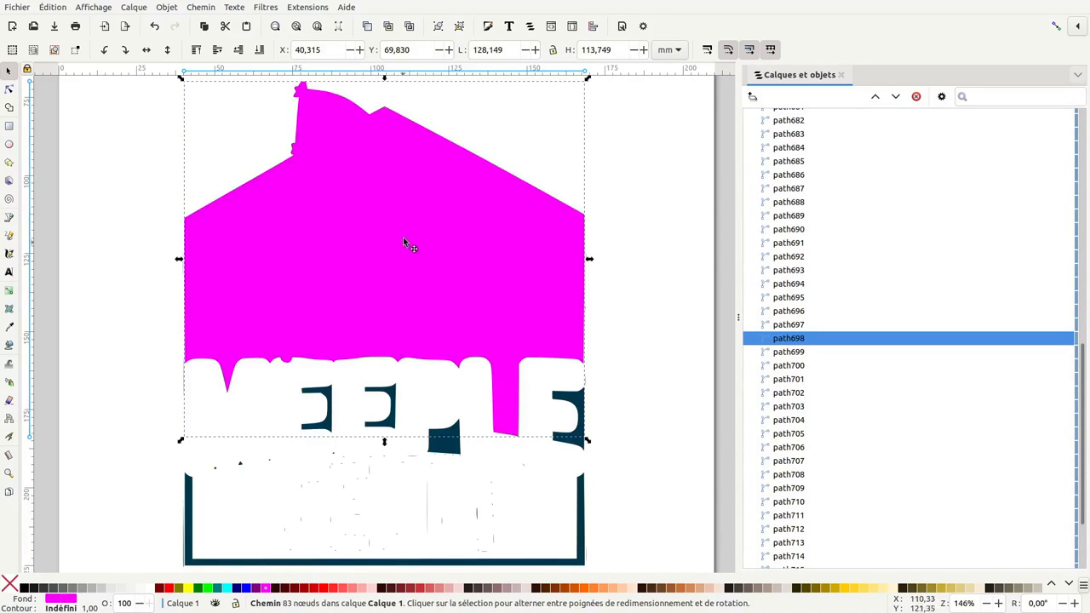
{"action": "left_click", "coordinate": [261, 51]}
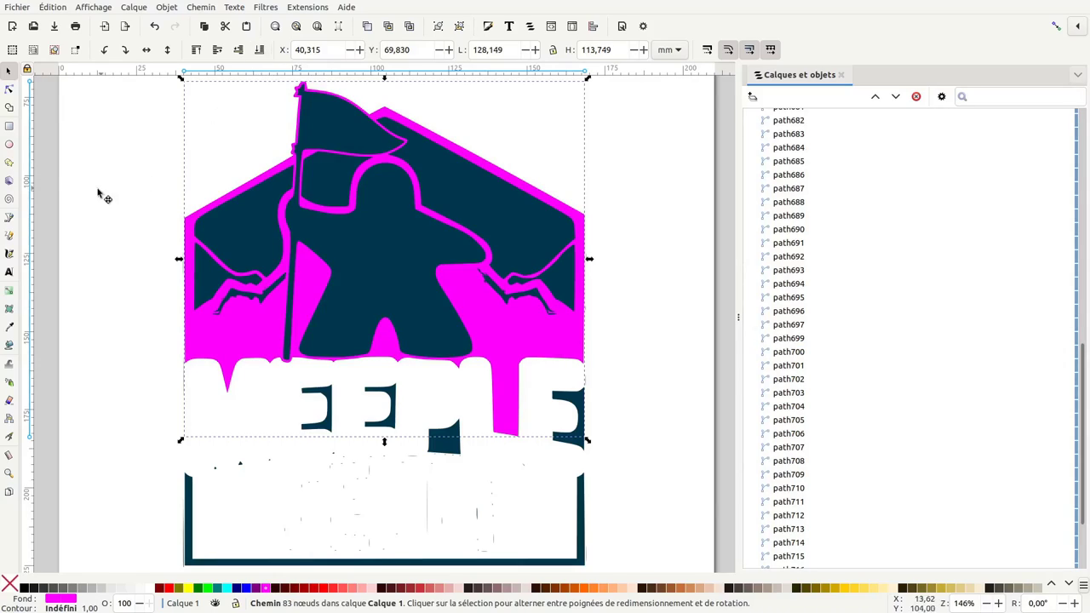
{"action": "left_click", "coordinate": [101, 197]}
{"action": "left_click", "coordinate": [241, 228]}
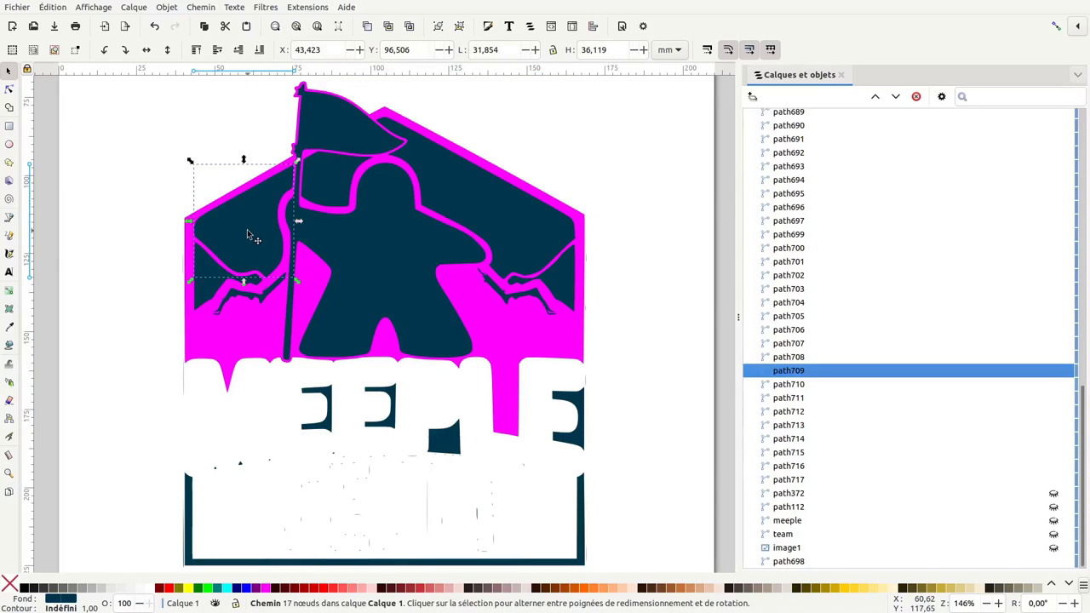
Union the three dark mountain pieces, then apply Exclusion with the fuchsia back piece
{"action": "left_click", "coordinate": [330, 180], "text": "shift"}
{"action": "left_click", "coordinate": [506, 226], "text": "shift"}
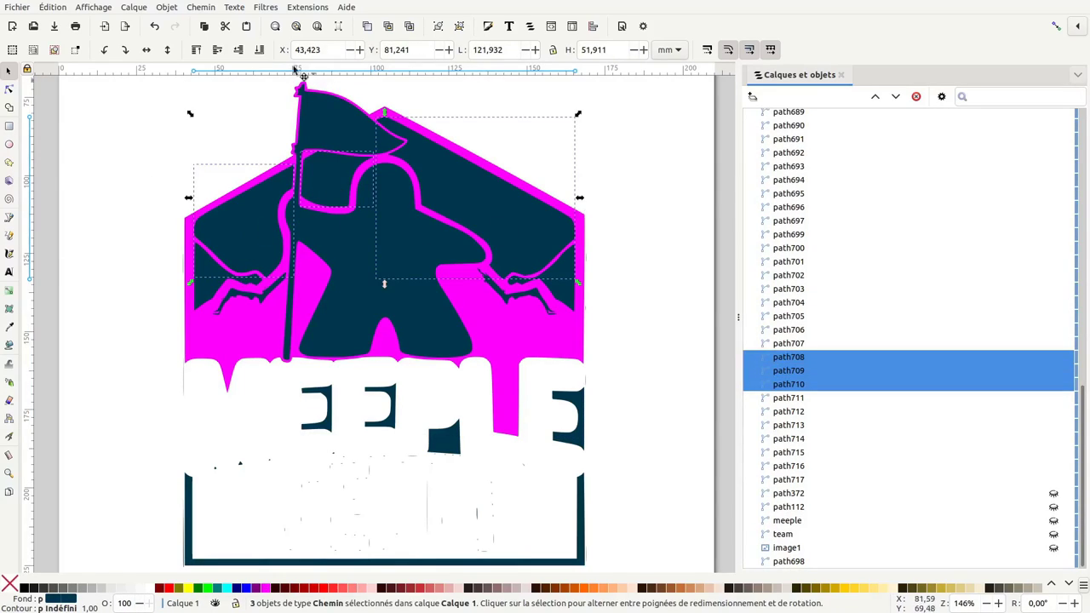
{"action": "left_click", "coordinate": [202, 8]}
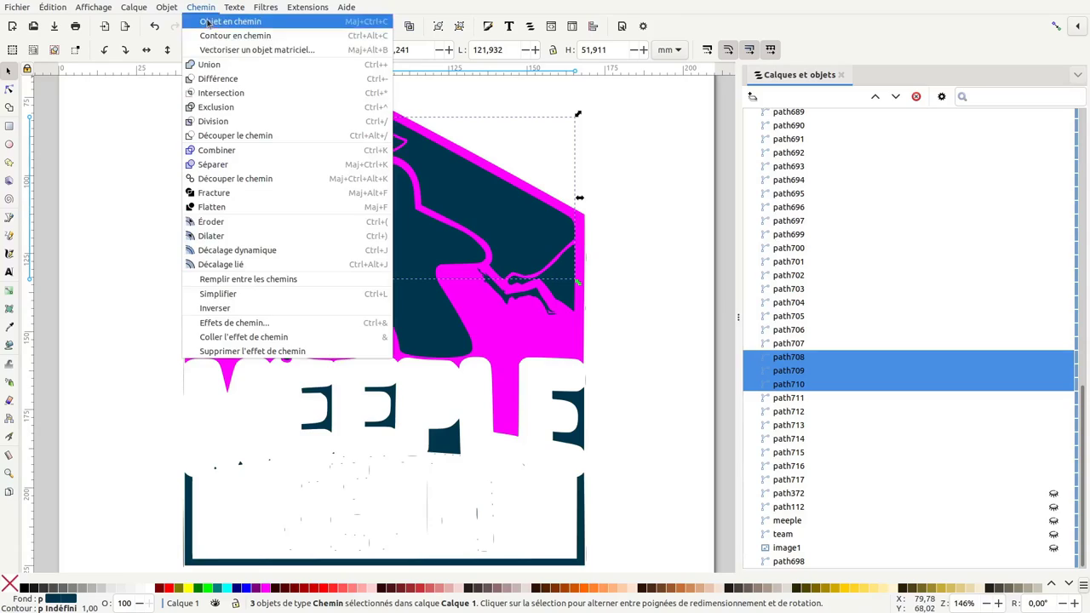
{"action": "left_click", "coordinate": [220, 72]}
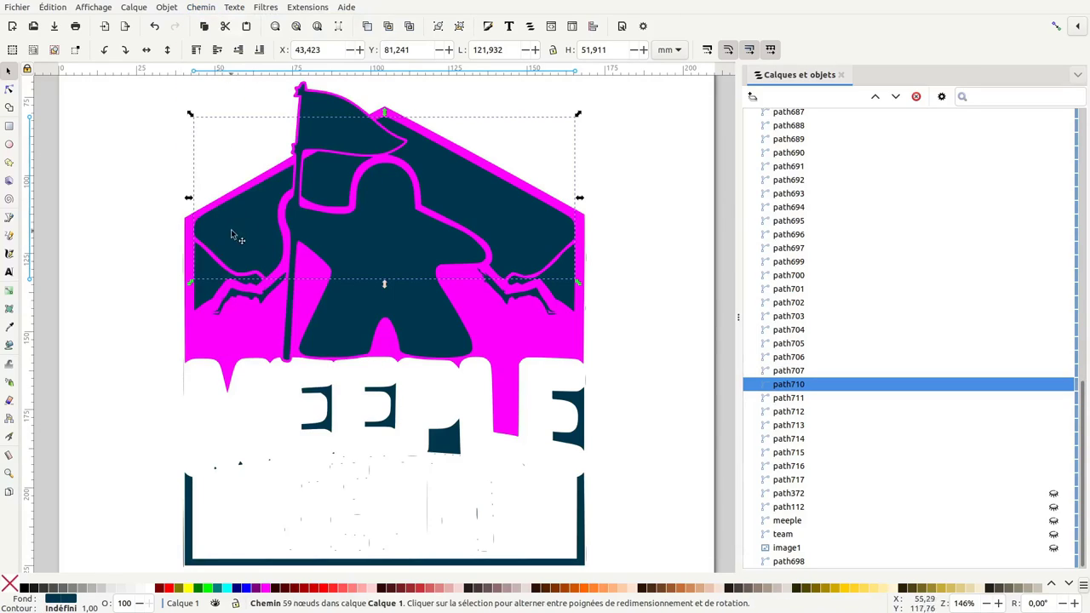
{"action": "left_click", "coordinate": [508, 335], "text": "shift"}
{"action": "left_click", "coordinate": [201, 7]}
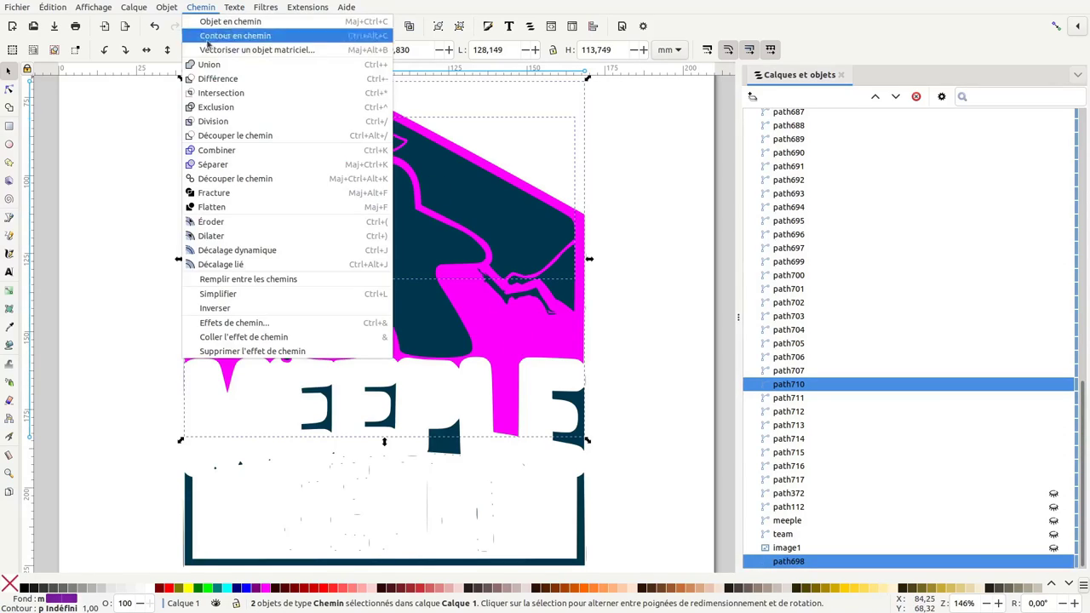
{"action": "left_click", "coordinate": [219, 105]}
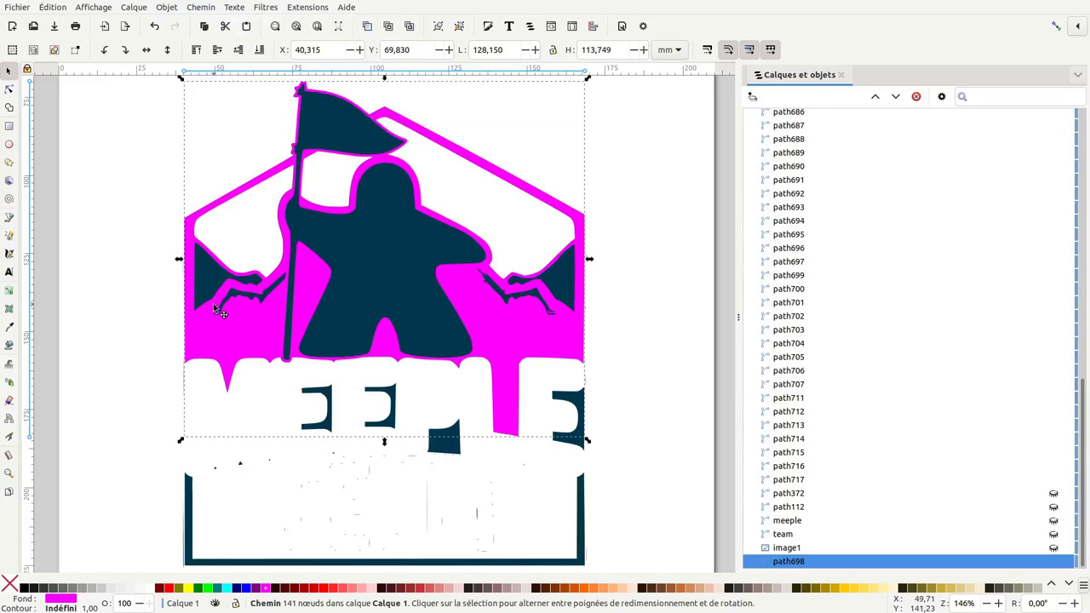
Delete the dark meeple shape, leftover mountain and letter fragments, and the corner sliver
{"action": "left_click_drag", "start_coordinate": [360, 238], "coordinate": [391, 251]}
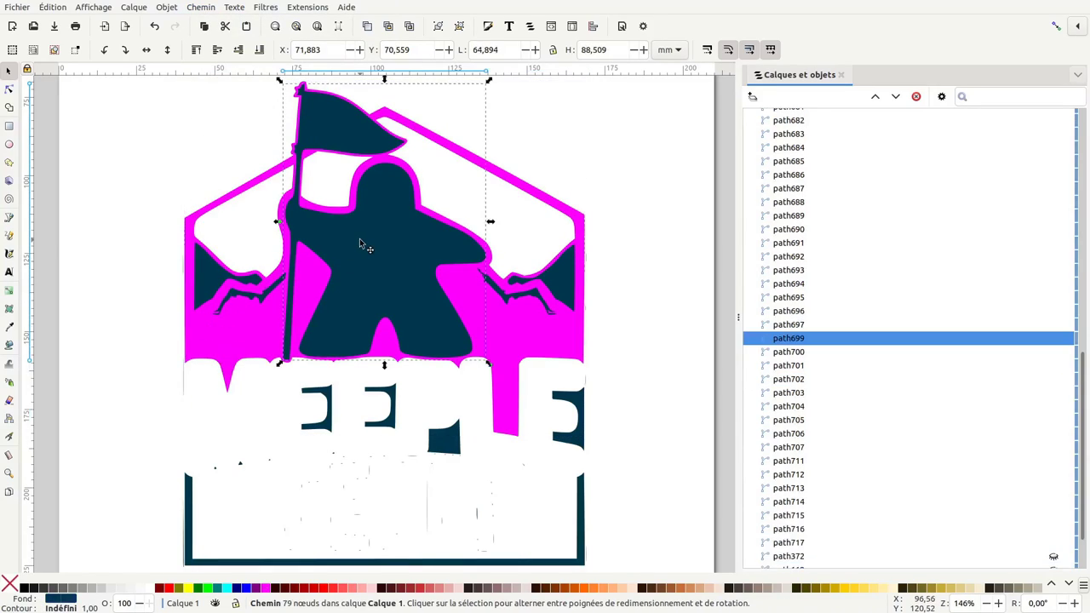
{"action": "key", "text": "Delete"}
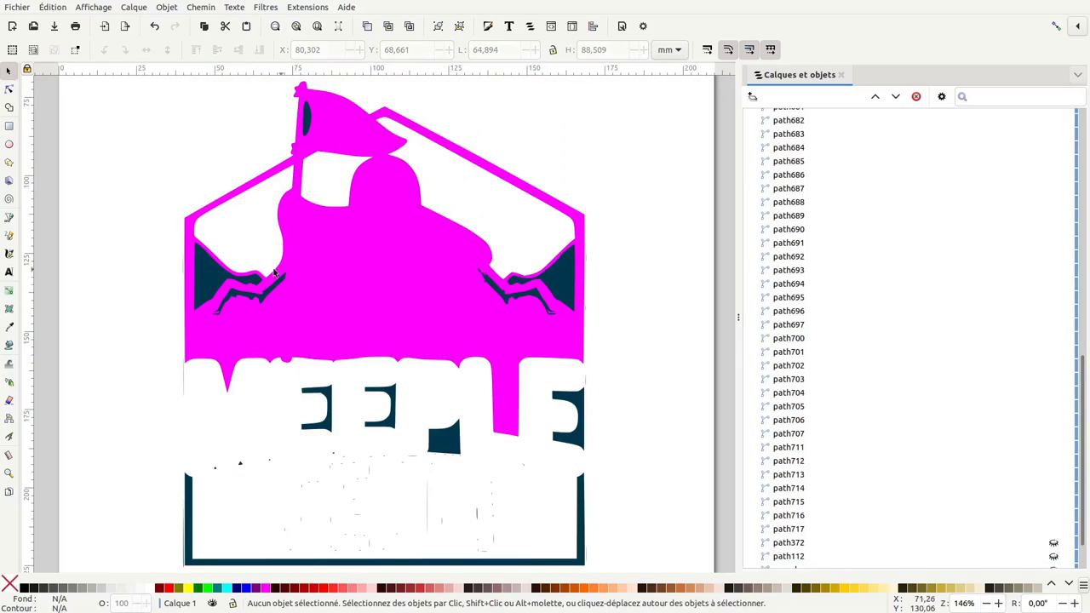
{"action": "left_click_drag", "start_coordinate": [89, 204], "coordinate": [660, 523]}
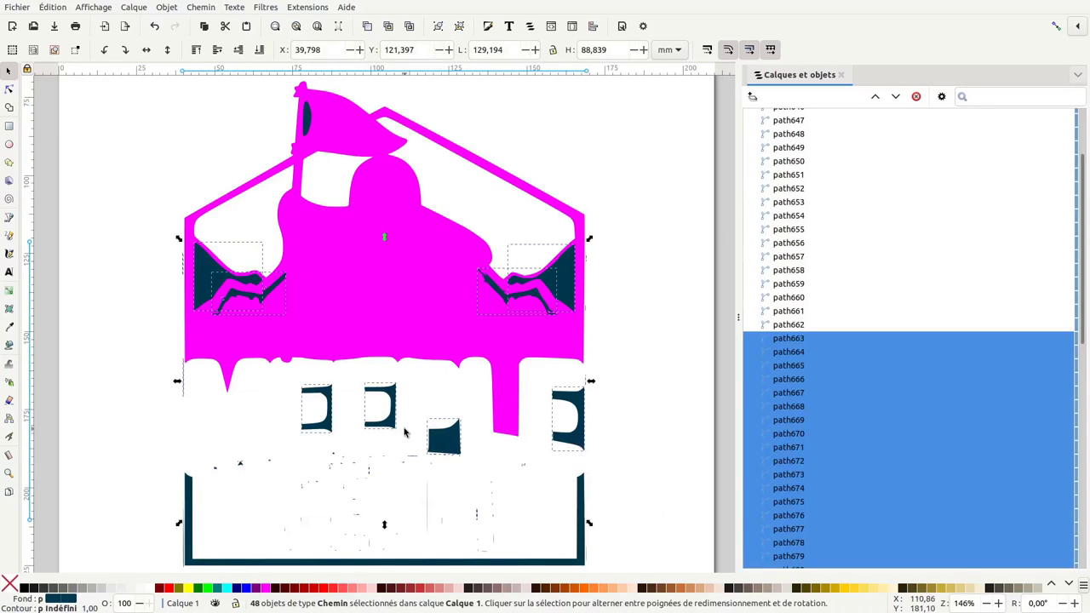
{"action": "key", "text": "Delete"}
{"action": "scroll", "coordinate": [414, 341], "scroll_direction": "down", "scroll_amount": 5}
{"action": "mouse_move", "coordinate": [114, 225]}
{"action": "left_mouse_down"}
{"action": "mouse_move", "coordinate": [558, 471]}
{"action": "mouse_move", "coordinate": [576, 469]}
{"action": "left_mouse_up"}
{"action": "key", "text": "Delete"}
{"action": "left_click_drag", "start_coordinate": [698, 236], "coordinate": [513, 513]}
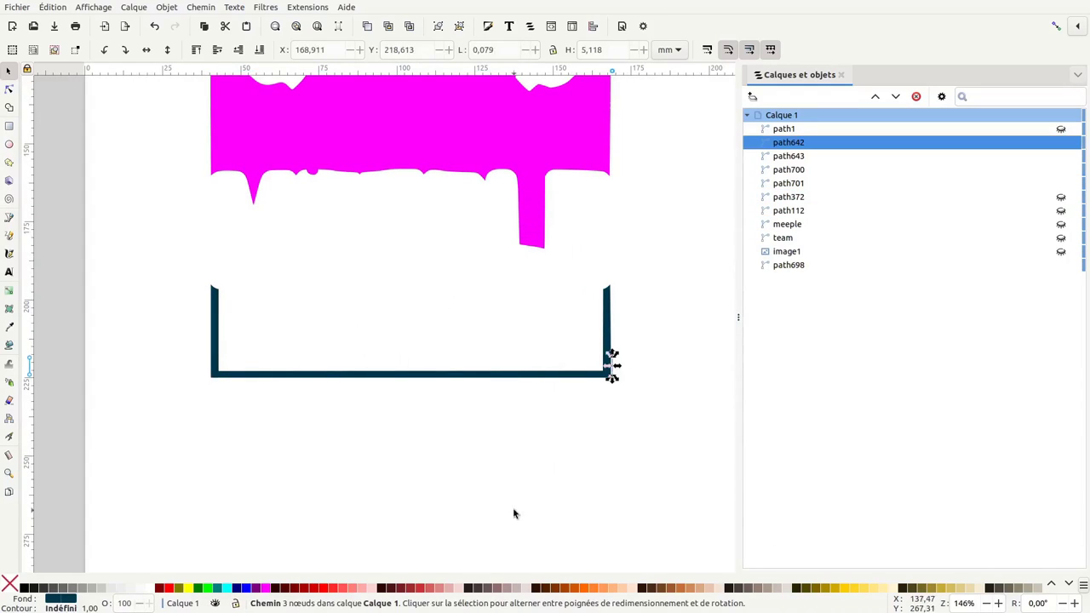
{"action": "key", "text": "Delete"}
{"action": "scroll", "coordinate": [504, 511], "scroll_direction": "up", "scroll_amount": 3}
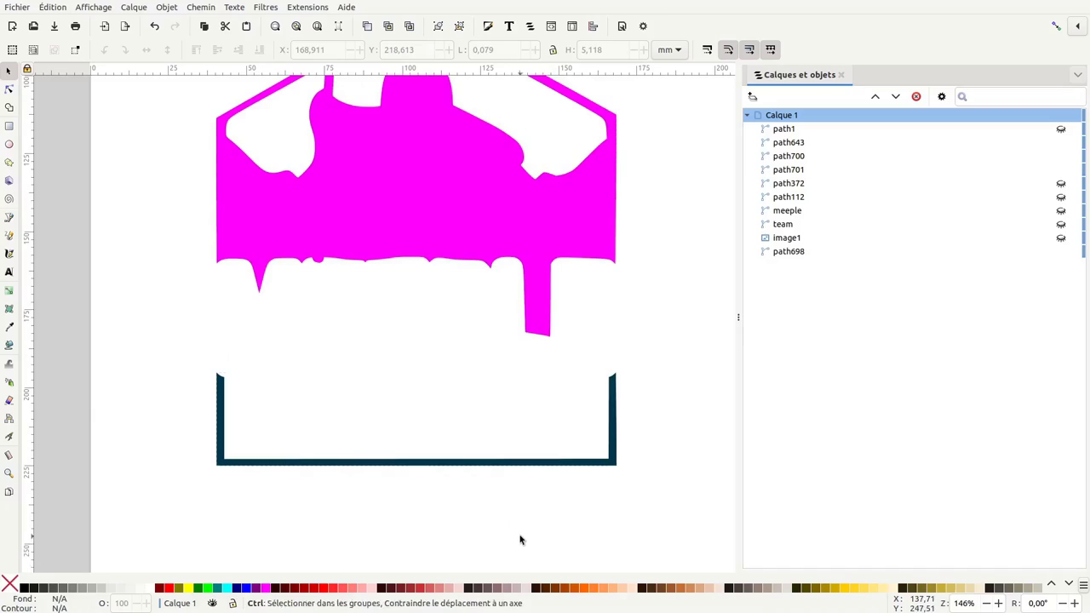
Delete one dark flag piece and combine the flag slit into magenta path698 with Exclusion
{"action": "key", "text": "ctrl+a"}
{"action": "scroll", "coordinate": [554, 477], "scroll_direction": "up", "scroll_amount": 2}
{"action": "scroll", "coordinate": [608, 418], "scroll_direction": "up", "scroll_amount": 3}
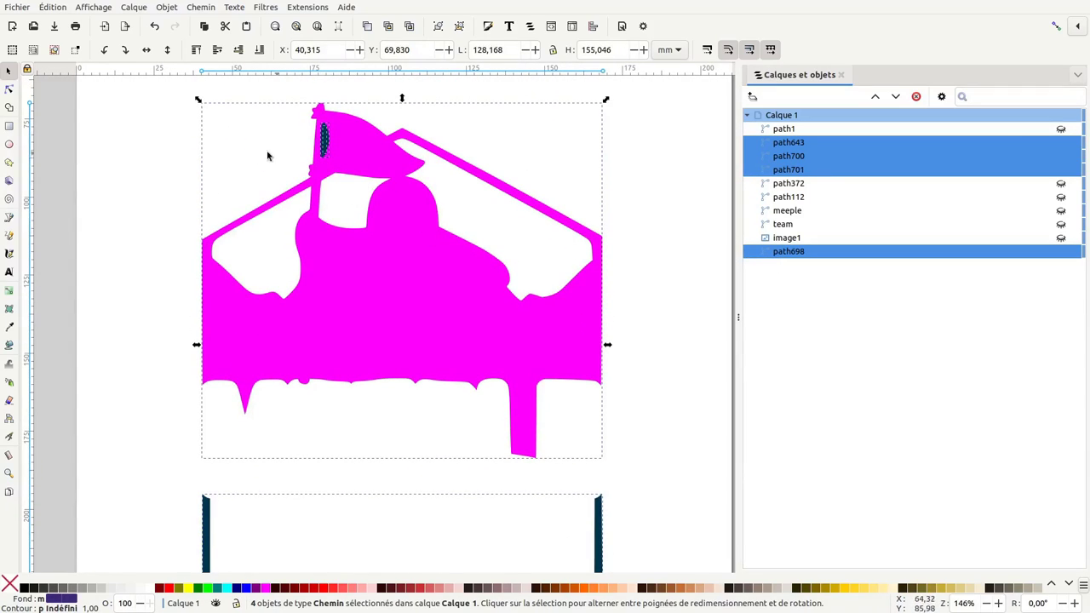
{"action": "key", "text": "Escape"}
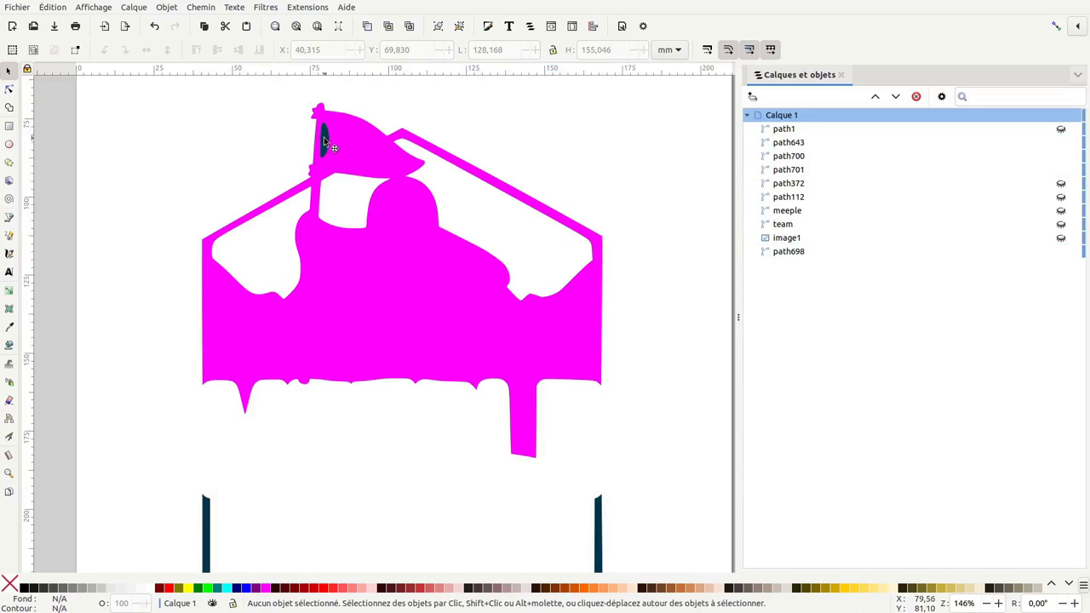
{"action": "left_click", "coordinate": [323, 139]}
{"action": "key", "text": "Delete"}
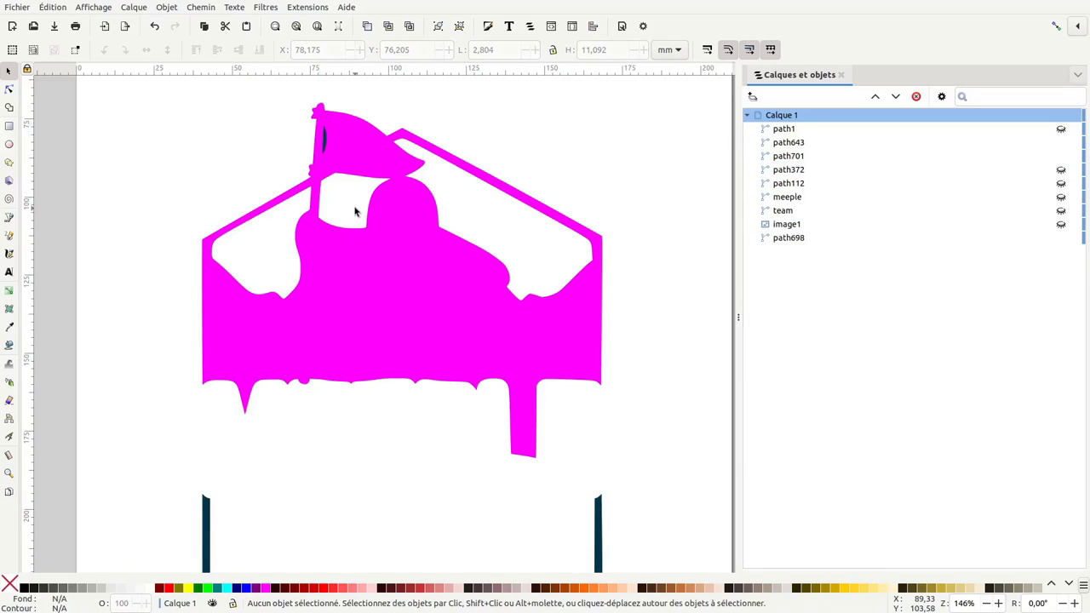
{"action": "left_click", "coordinate": [325, 139]}
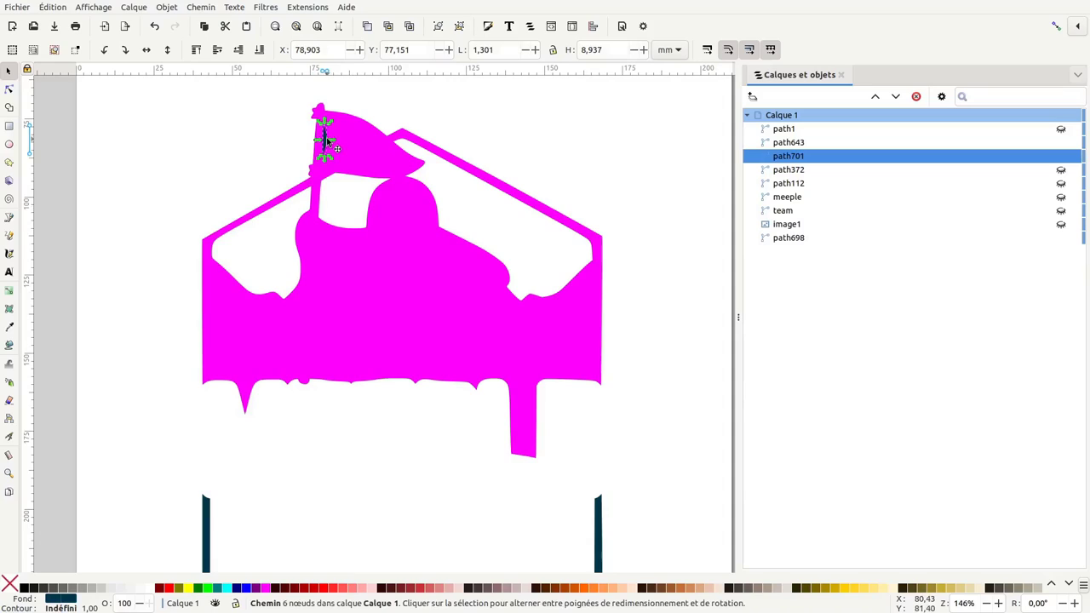
{"action": "left_click", "coordinate": [399, 285], "text": "shift"}
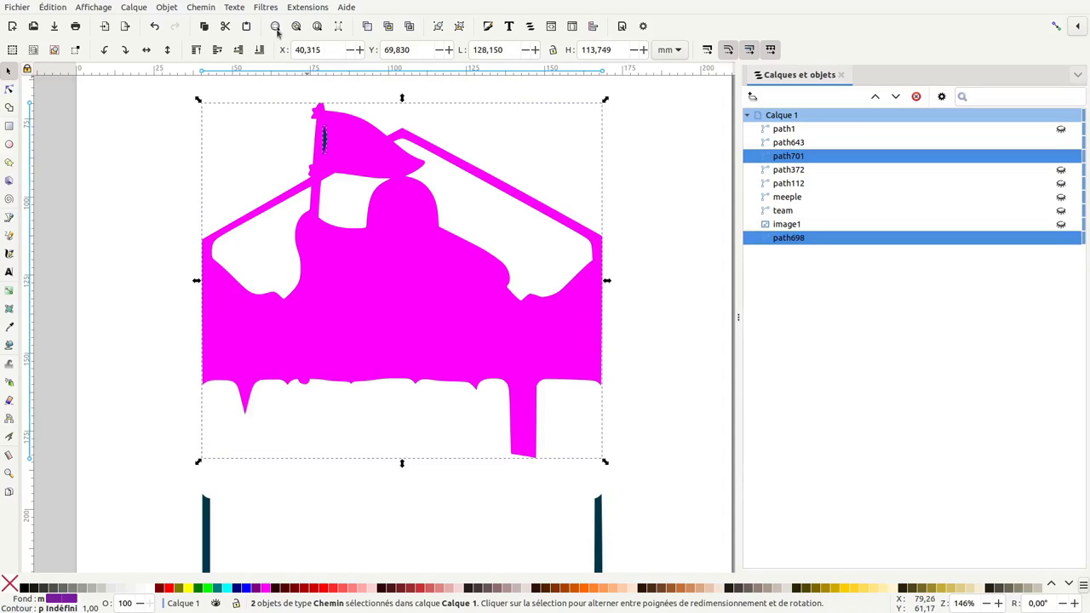
{"action": "left_click", "coordinate": [202, 8]}
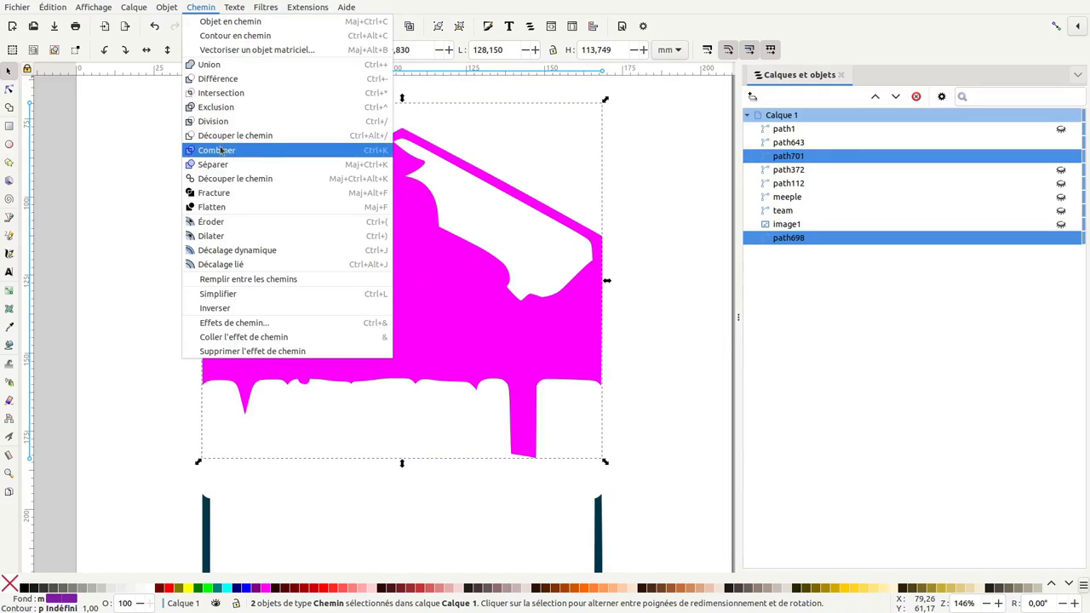
{"action": "left_click", "coordinate": [219, 108]}
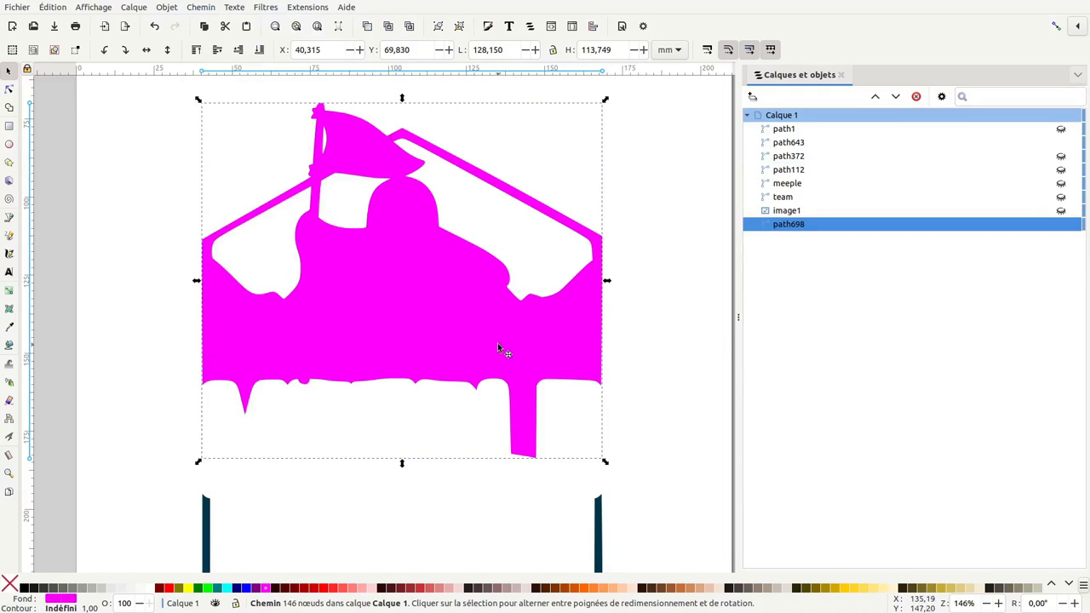
{"action": "scroll", "coordinate": [499, 347], "scroll_direction": "down", "scroll_amount": 4}
Raise the dark bottom frame's two top nodes about 25 mm with the Node tool
{"action": "left_click", "coordinate": [204, 385]}
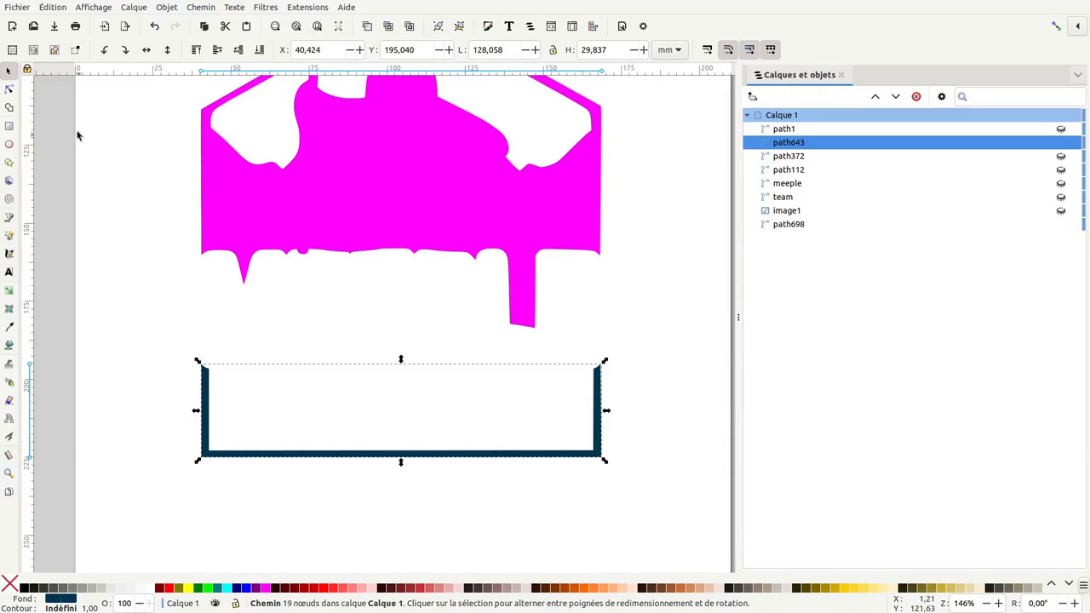
{"action": "left_click", "coordinate": [9, 90]}
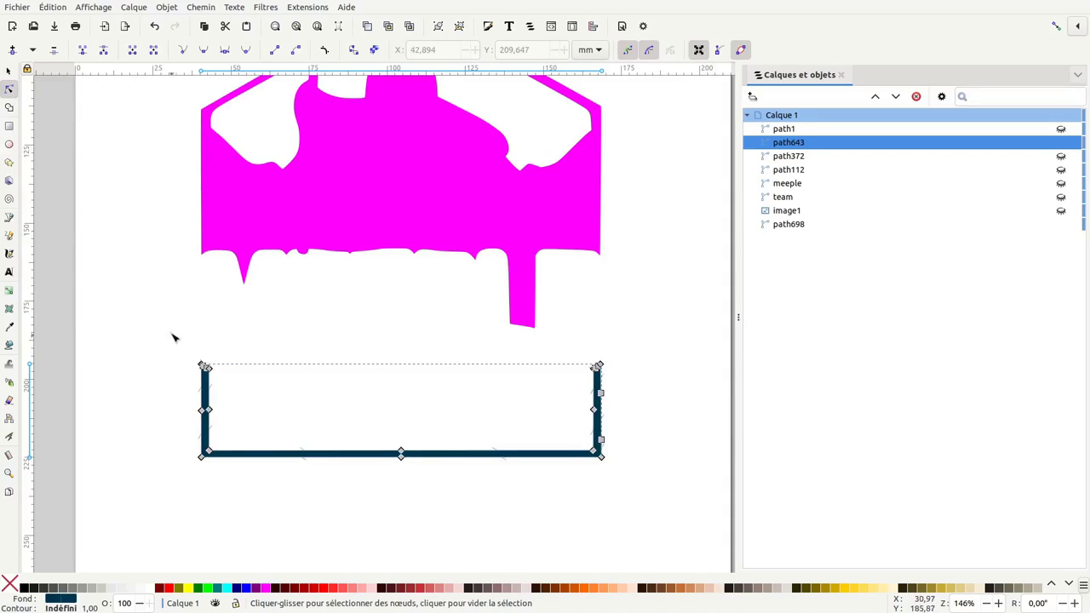
{"action": "left_click_drag", "start_coordinate": [161, 326], "coordinate": [712, 385]}
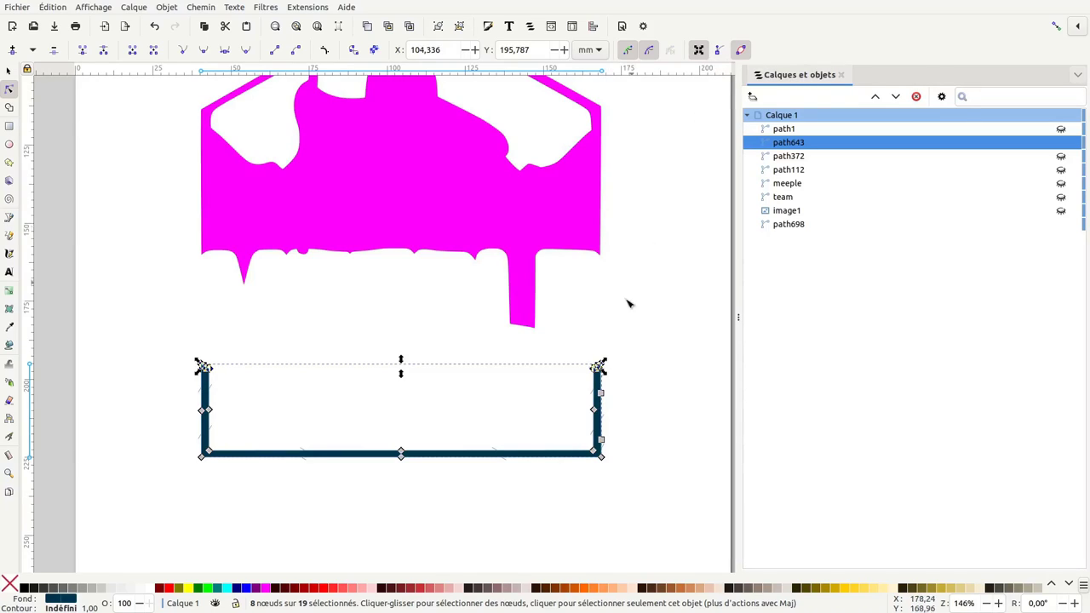
{"action": "left_click_drag", "start_coordinate": [599, 366], "coordinate": [600, 228]}
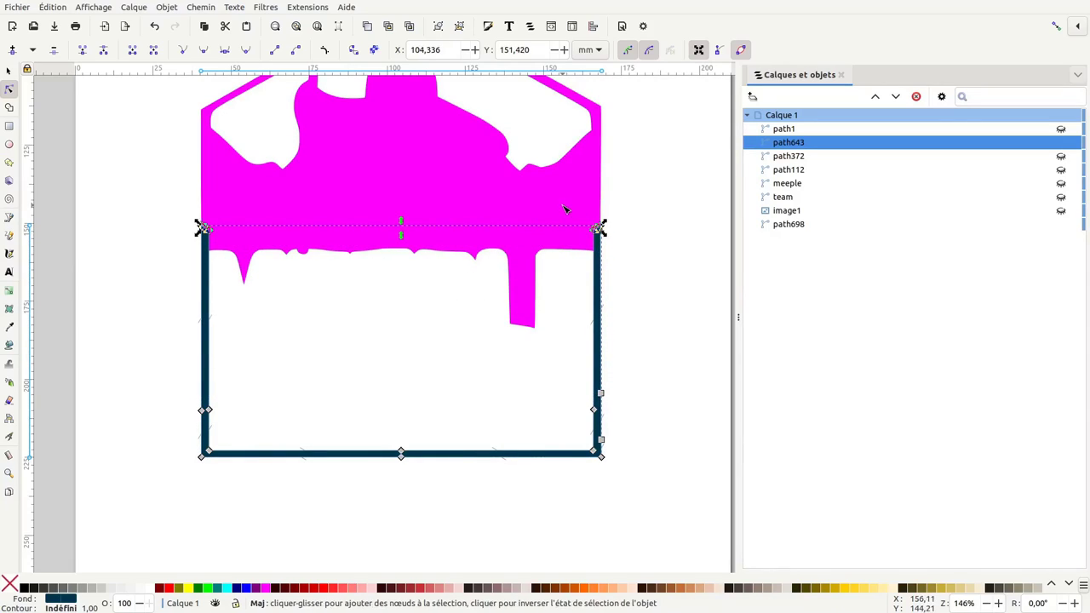
Union the stretched frame with magenta path698 into one shape
{"action": "left_click", "coordinate": [565, 208], "text": "shift"}
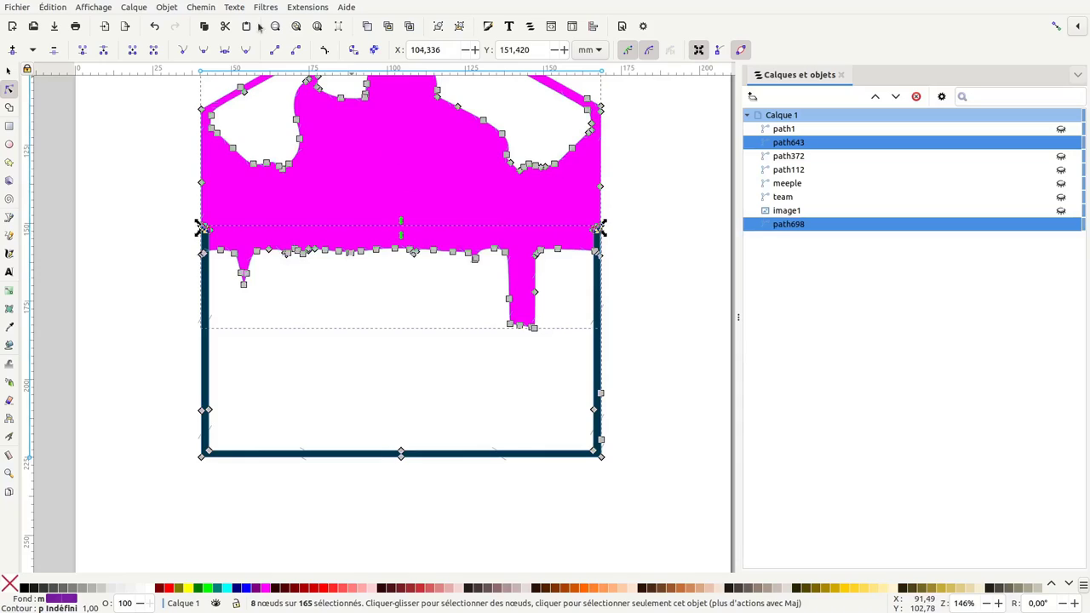
{"action": "left_click", "coordinate": [202, 8]}
{"action": "left_click", "coordinate": [209, 65]}
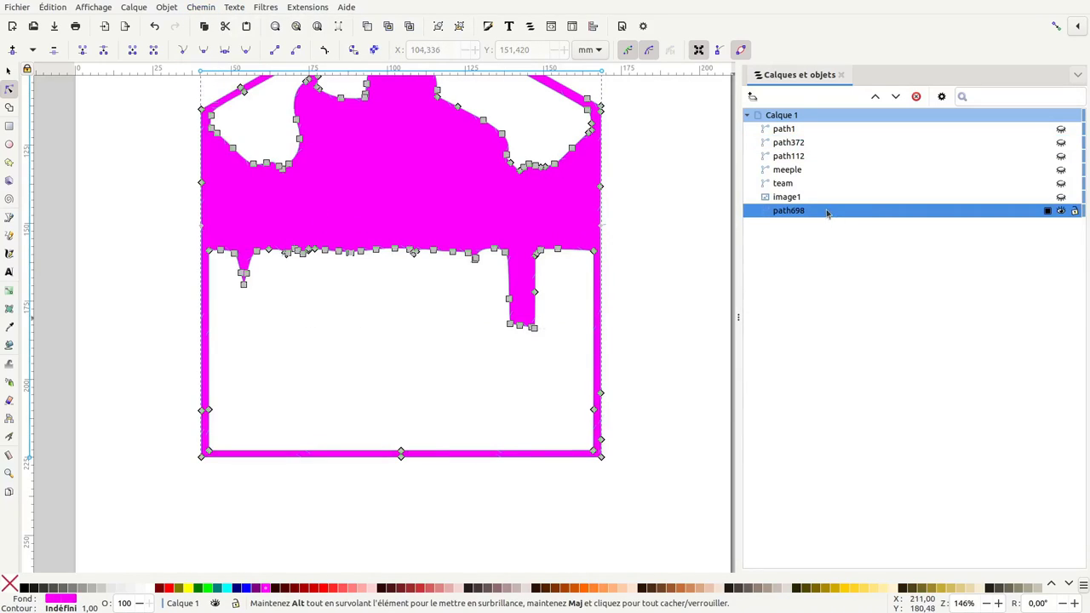
{"action": "left_click", "coordinate": [792, 199]}
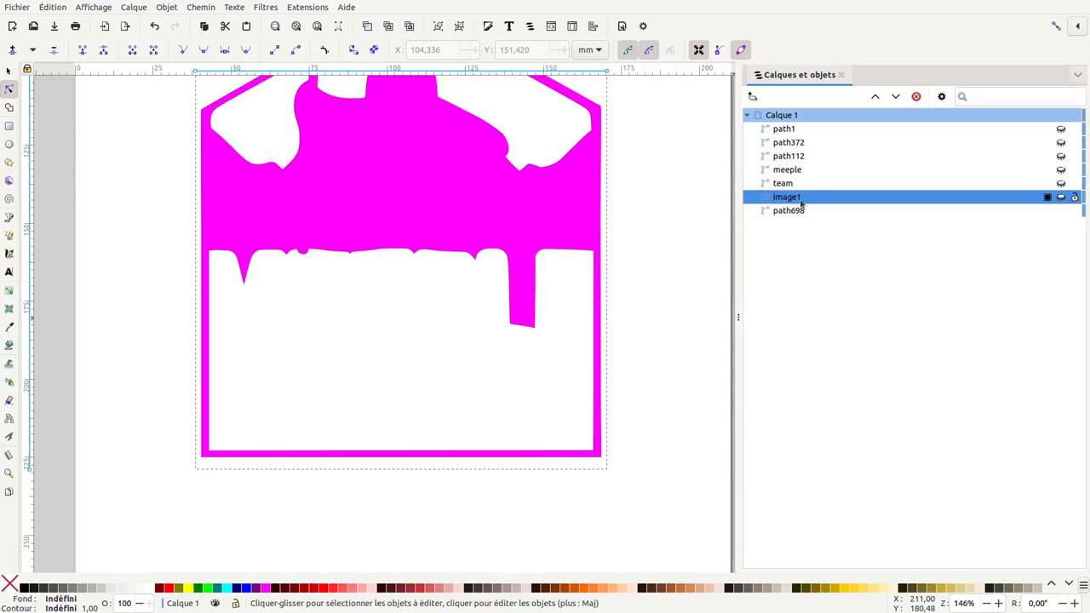
Reshow the logo image beneath the magenta shape and pull a node near the E downward
{"action": "left_click", "coordinate": [1061, 196]}
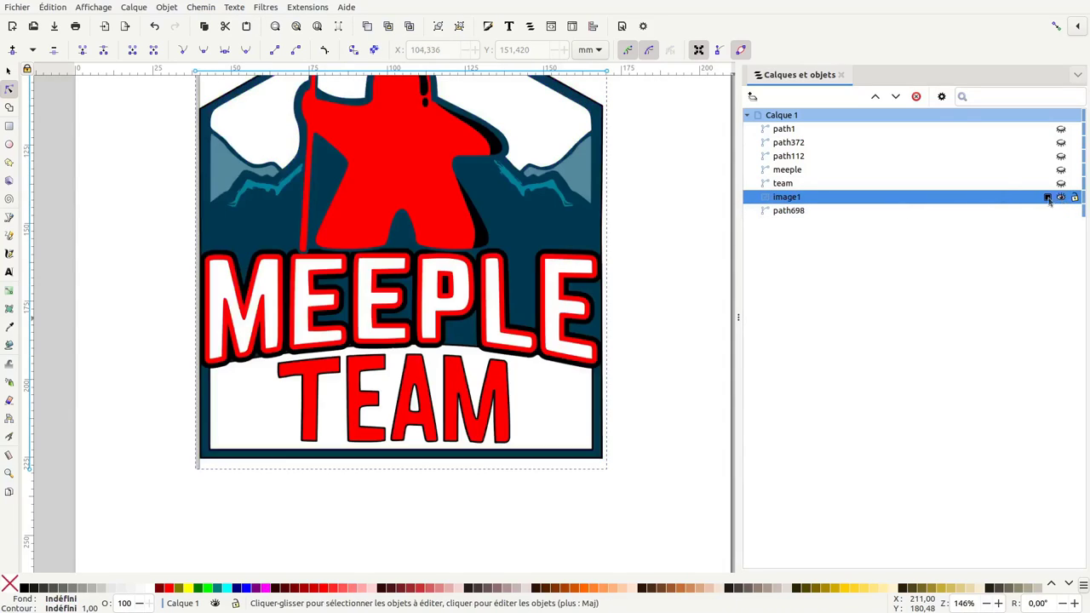
{"action": "left_click", "coordinate": [896, 97]}
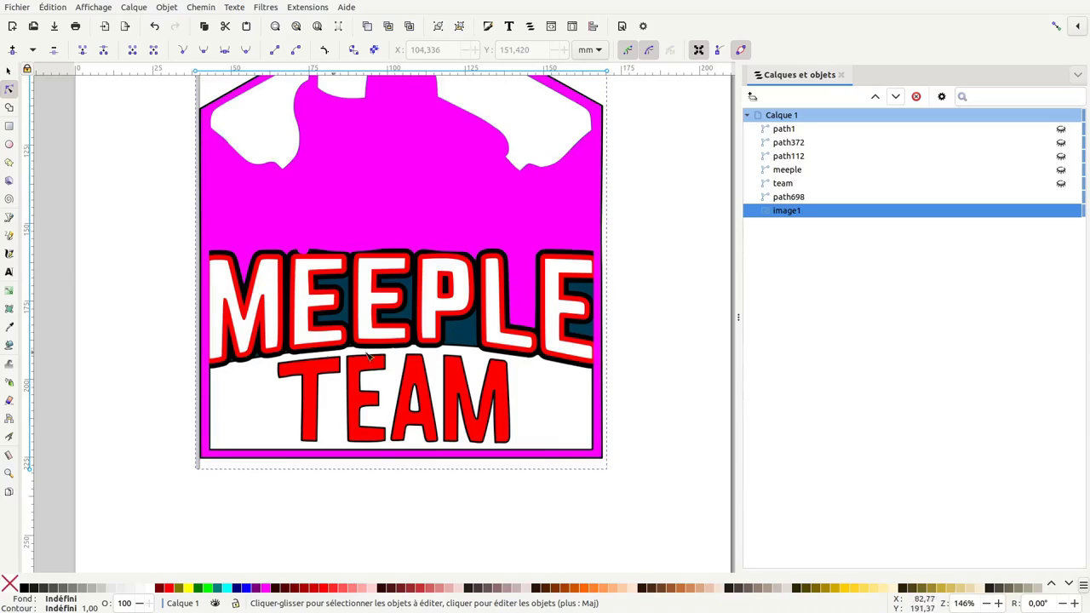
{"action": "left_click", "coordinate": [558, 212]}
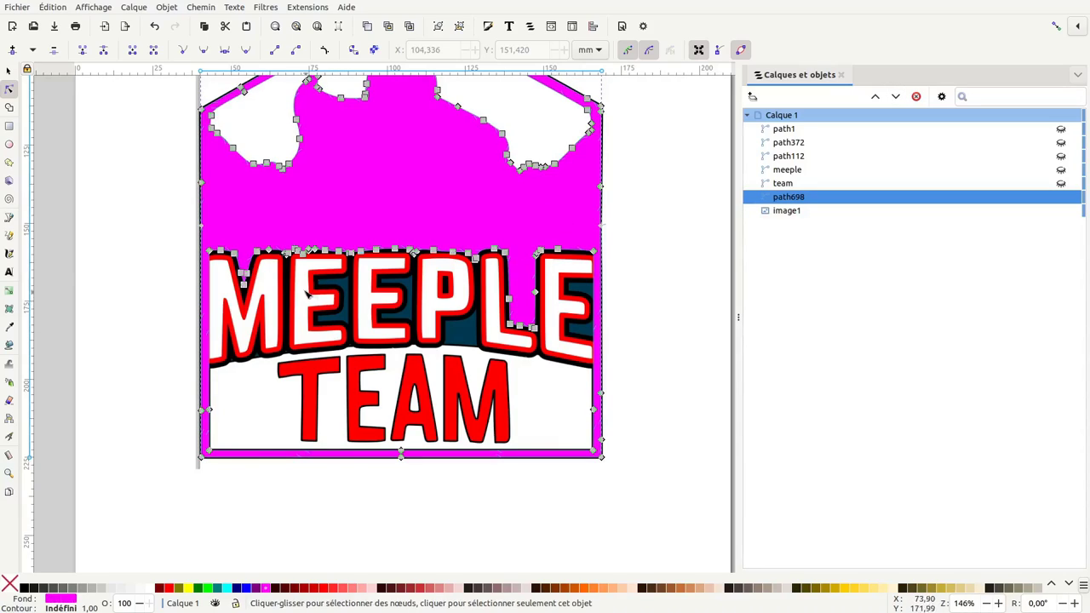
{"action": "left_click", "coordinate": [210, 253]}
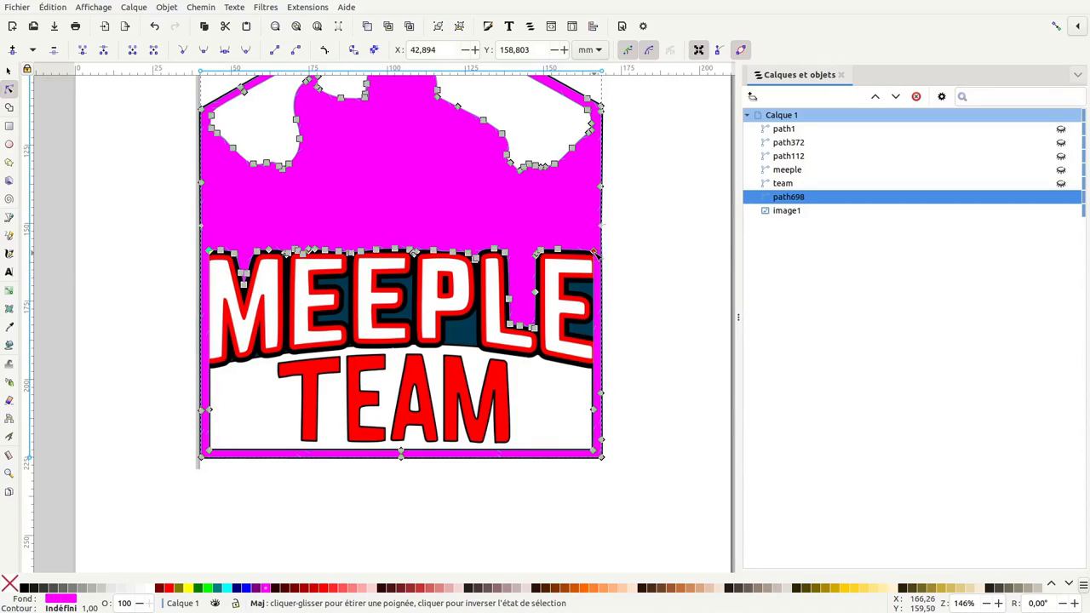
{"action": "left_click", "coordinate": [597, 254]}
{"action": "left_click_drag", "start_coordinate": [597, 253], "coordinate": [587, 371]}
Delete the nodes along the MEEPLE top and bend the lower edge into an arch over TEAM
{"action": "left_click_drag", "start_coordinate": [590, 232], "coordinate": [228, 347]}
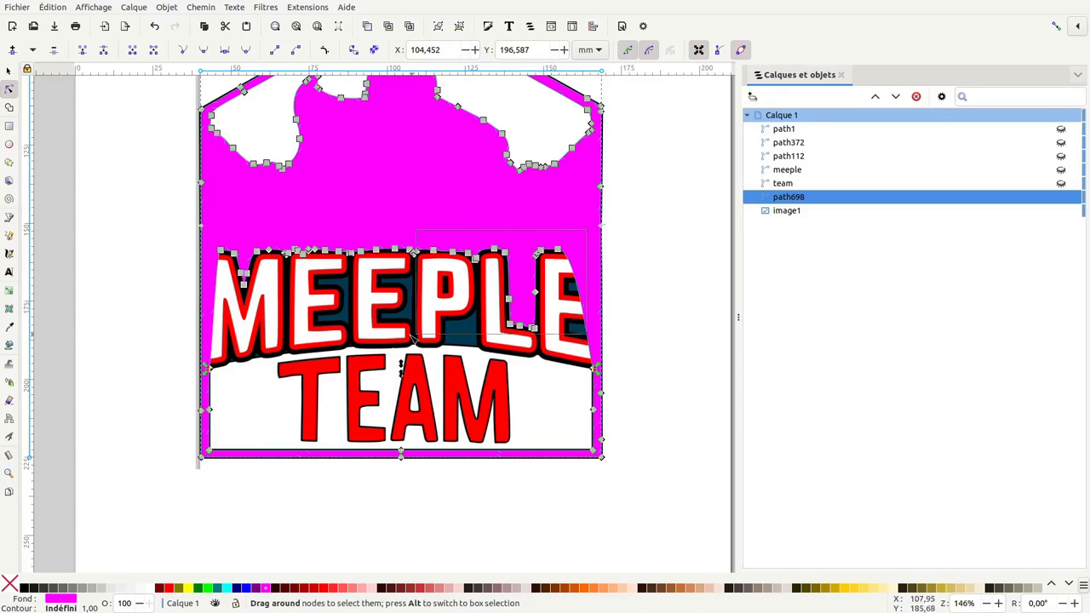
{"action": "key", "text": "Delete"}
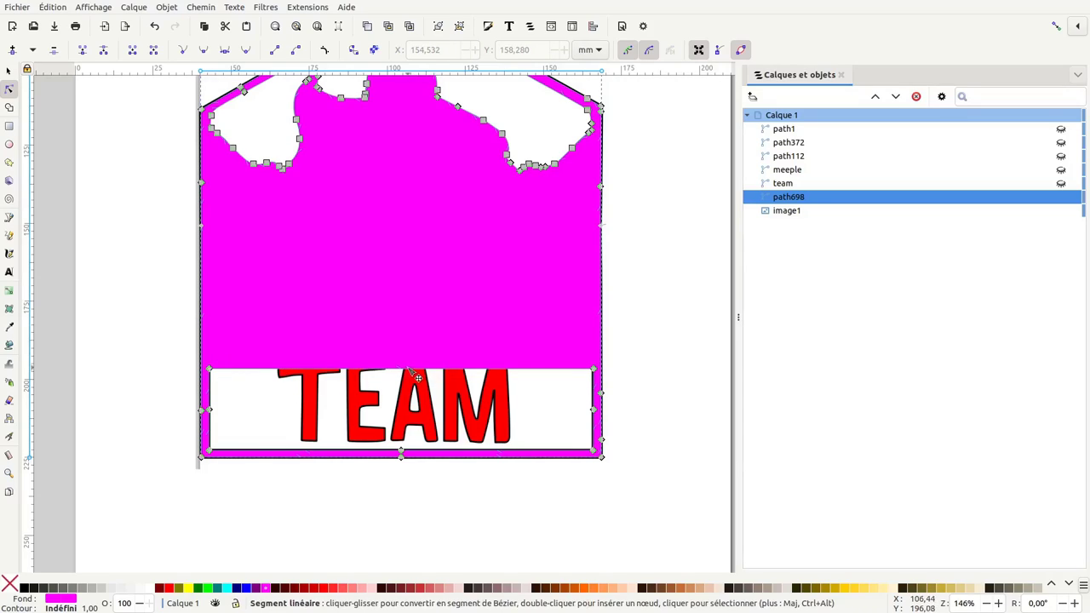
{"action": "left_click_drag", "start_coordinate": [409, 378], "coordinate": [412, 354]}
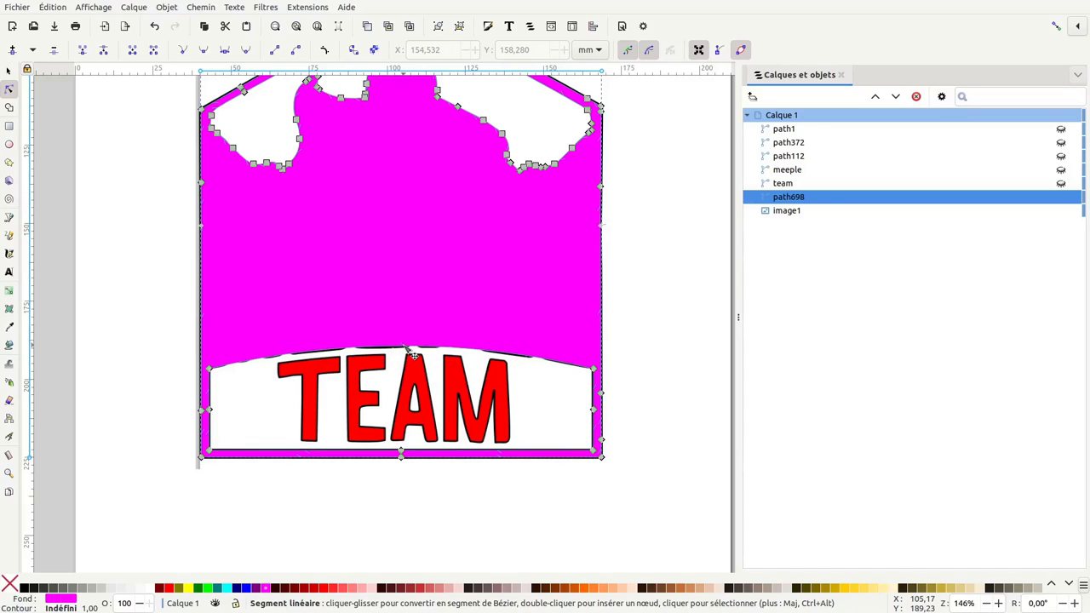
{"action": "scroll", "coordinate": [443, 306], "scroll_direction": "up", "scroll_amount": 2}
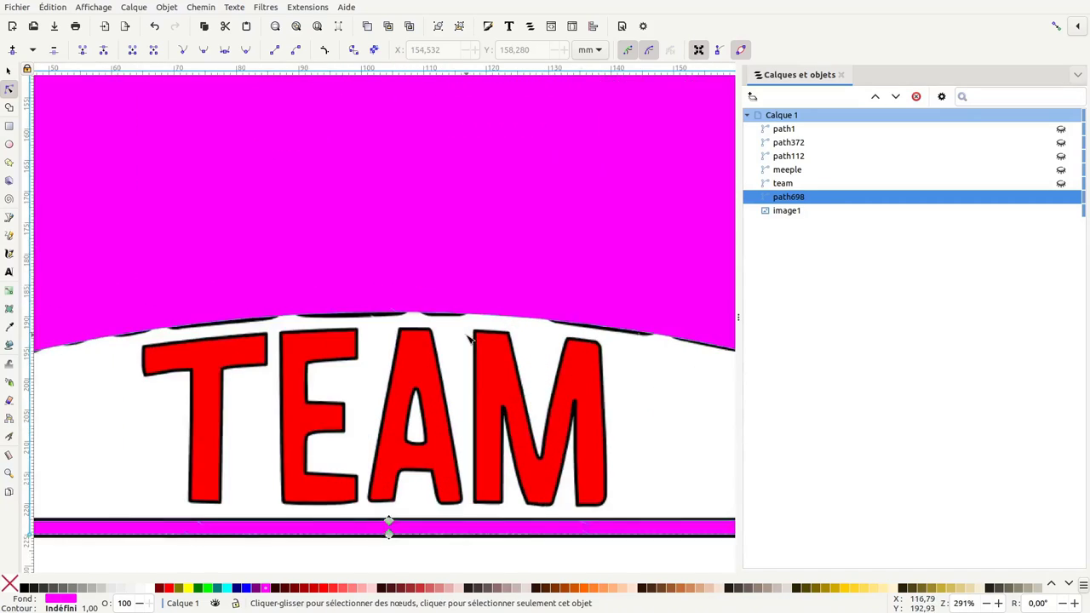
{"action": "scroll", "coordinate": [468, 339], "scroll_direction": "up", "scroll_amount": 1}
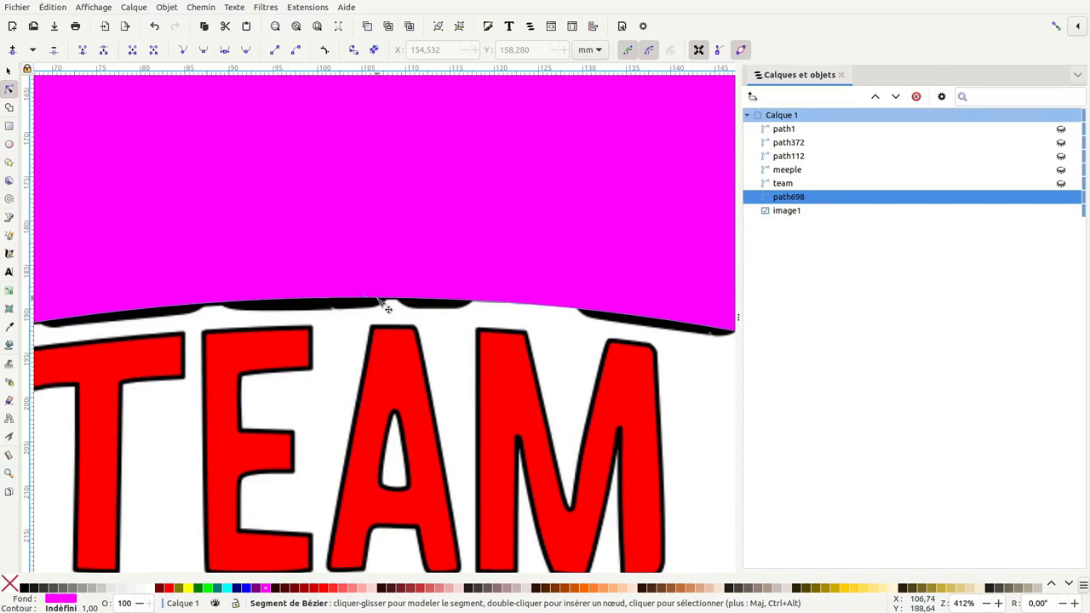
{"action": "scroll", "coordinate": [387, 309], "scroll_direction": "right", "scroll_amount": 5}
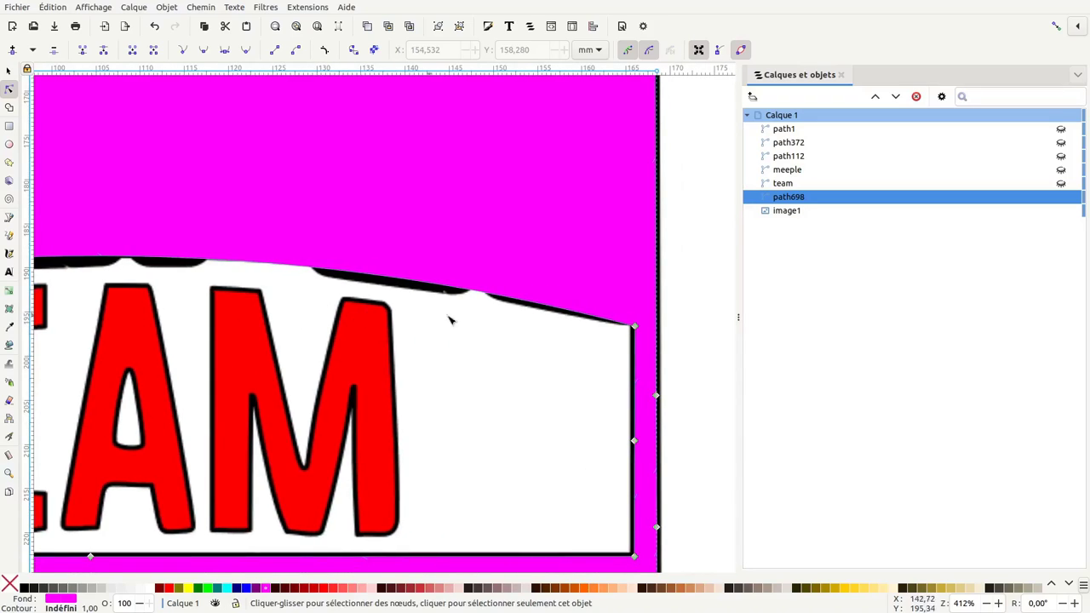
{"action": "scroll", "coordinate": [596, 332], "scroll_direction": "left", "scroll_amount": 3}
{"action": "scroll", "coordinate": [706, 330], "scroll_direction": "down", "scroll_amount": 2}
{"action": "scroll", "coordinate": [648, 327], "scroll_direction": "down", "scroll_amount": 1}
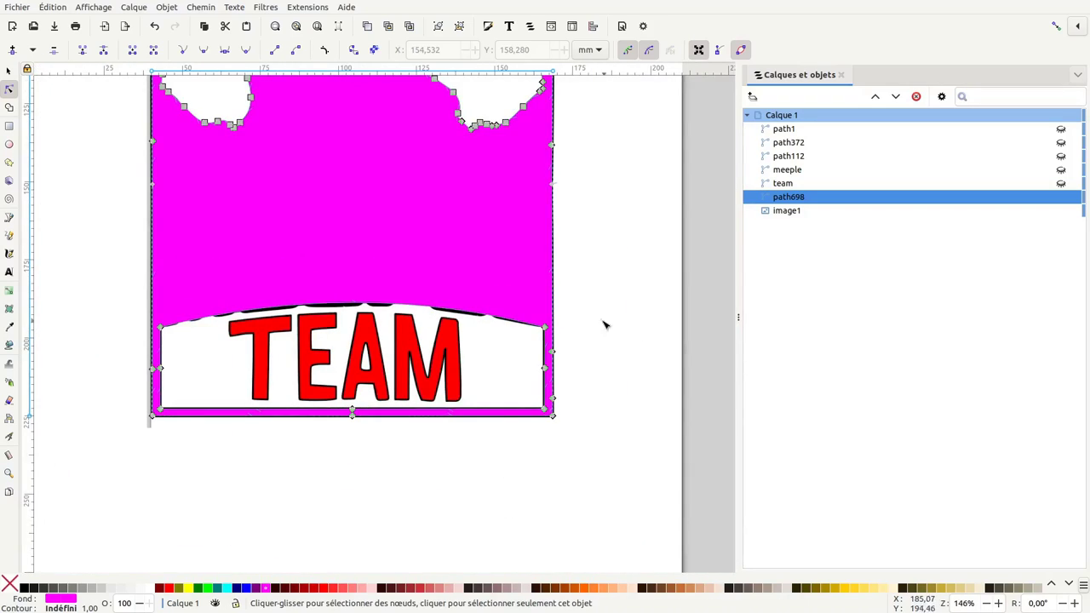
{"action": "scroll", "coordinate": [596, 340], "scroll_direction": "left", "scroll_amount": 1}
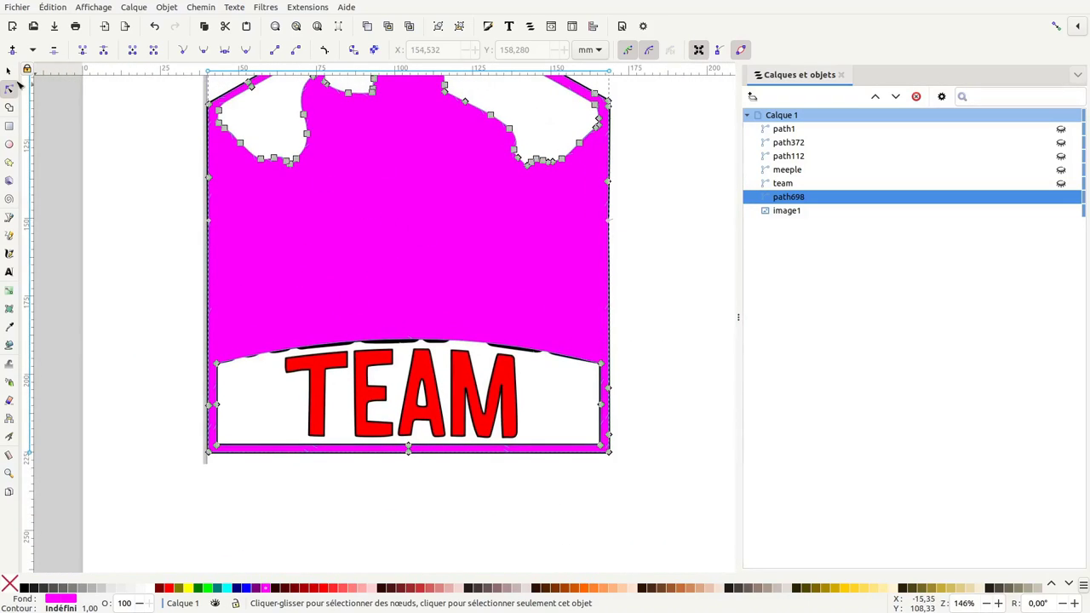
Recolour background path698 from magenta to the trace's dark navy blue, returning it to its original position
{"action": "left_click", "coordinate": [8, 70]}
{"action": "left_click", "coordinate": [244, 240]}
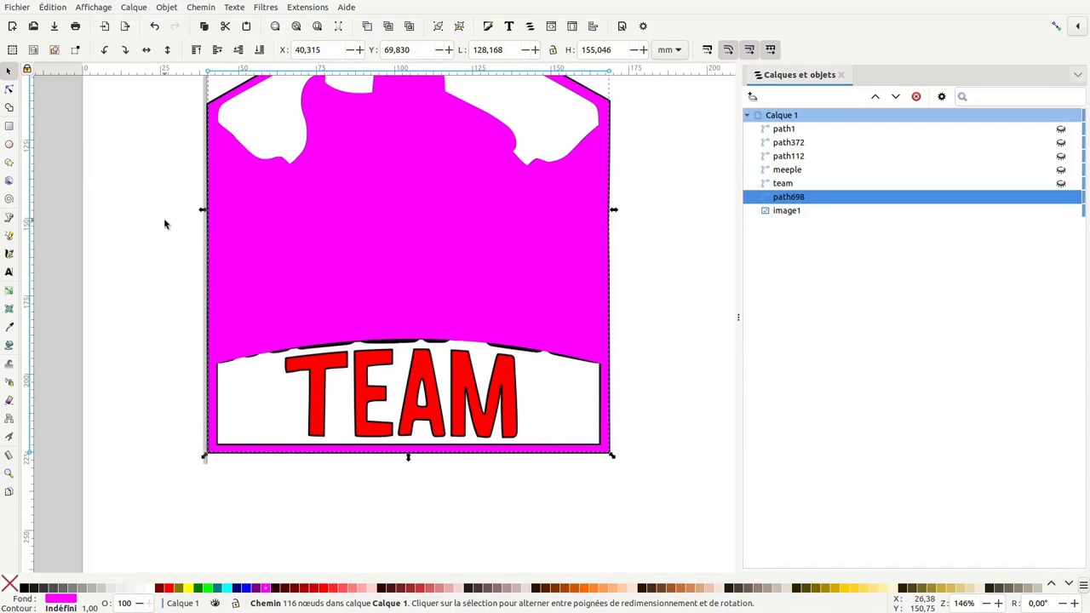
{"action": "key", "text": "Right"}
{"action": "key", "text": "Right"}
{"action": "key", "text": "Right"}
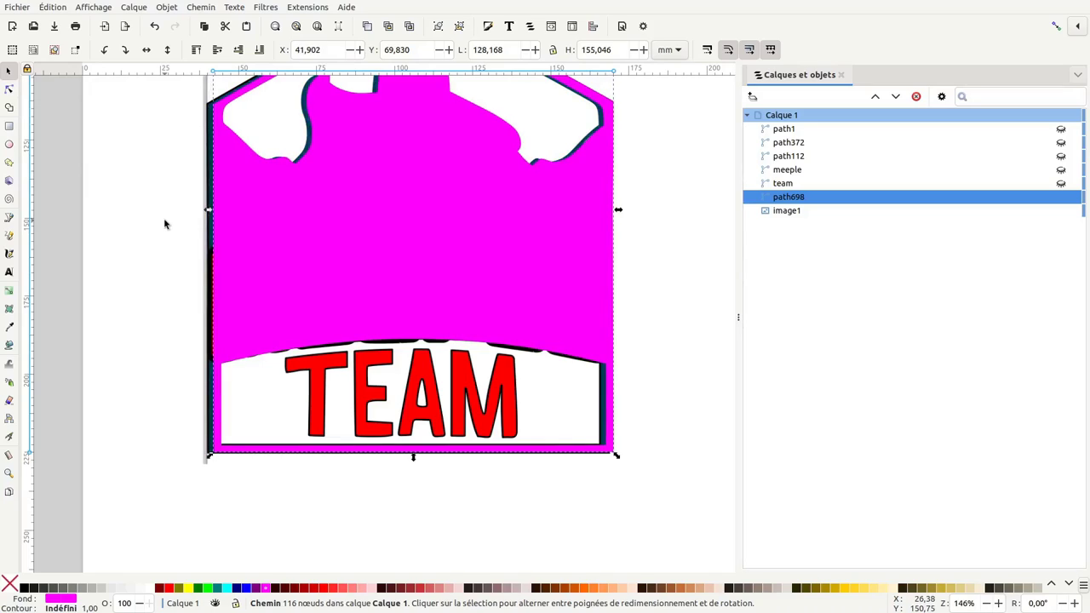
{"action": "key", "text": "Right"}
{"action": "key", "text": "Right"}
{"action": "key", "text": "Right"}
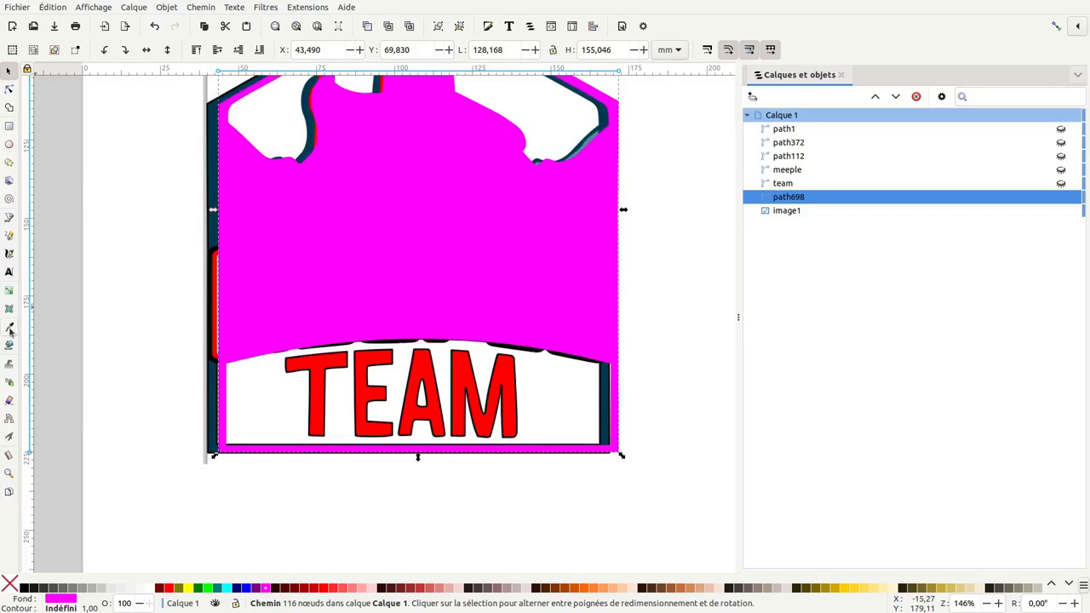
{"action": "left_click", "coordinate": [9, 330]}
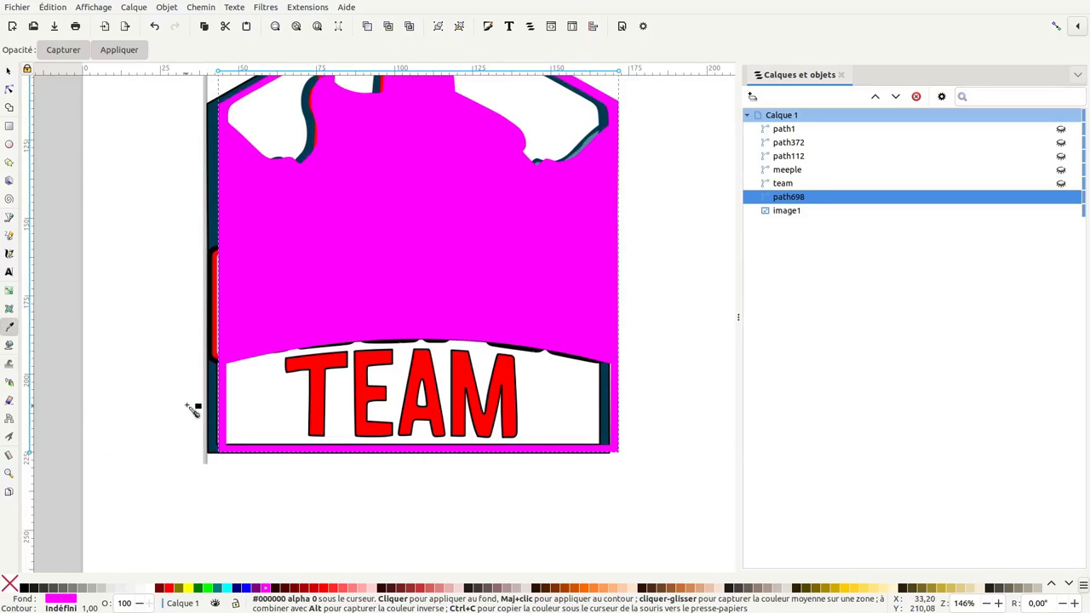
{"action": "left_click", "coordinate": [212, 399]}
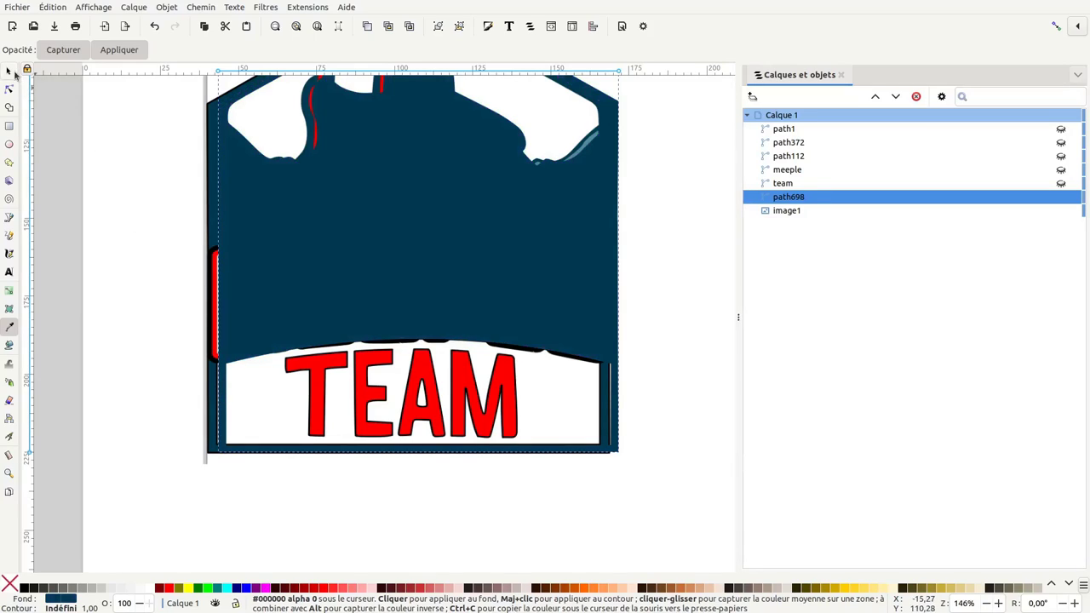
{"action": "left_click", "coordinate": [9, 72]}
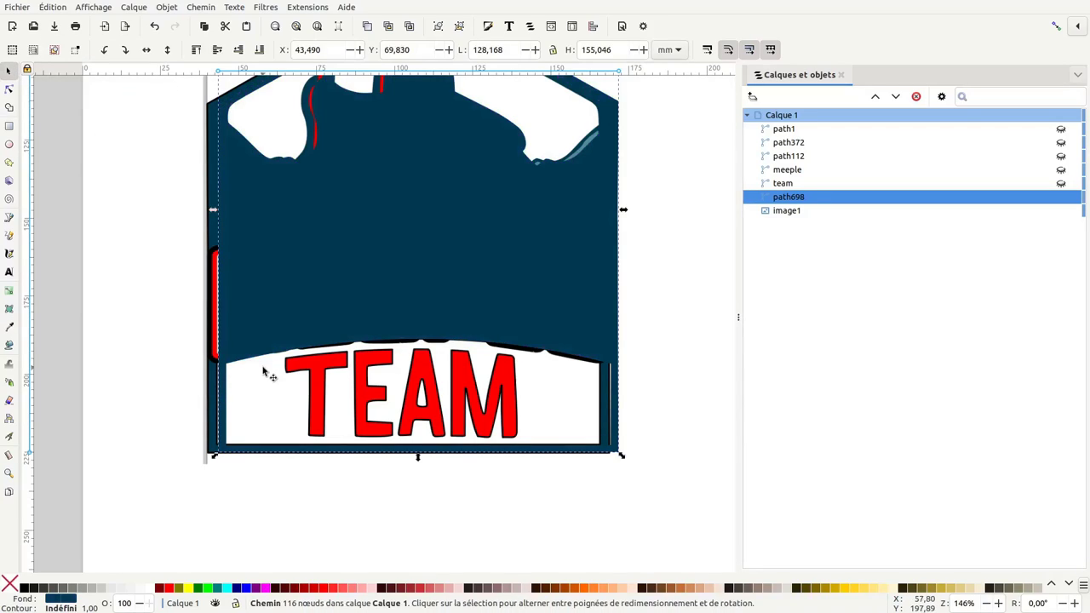
{"action": "key", "text": "Left"}
{"action": "key", "text": "Left"}
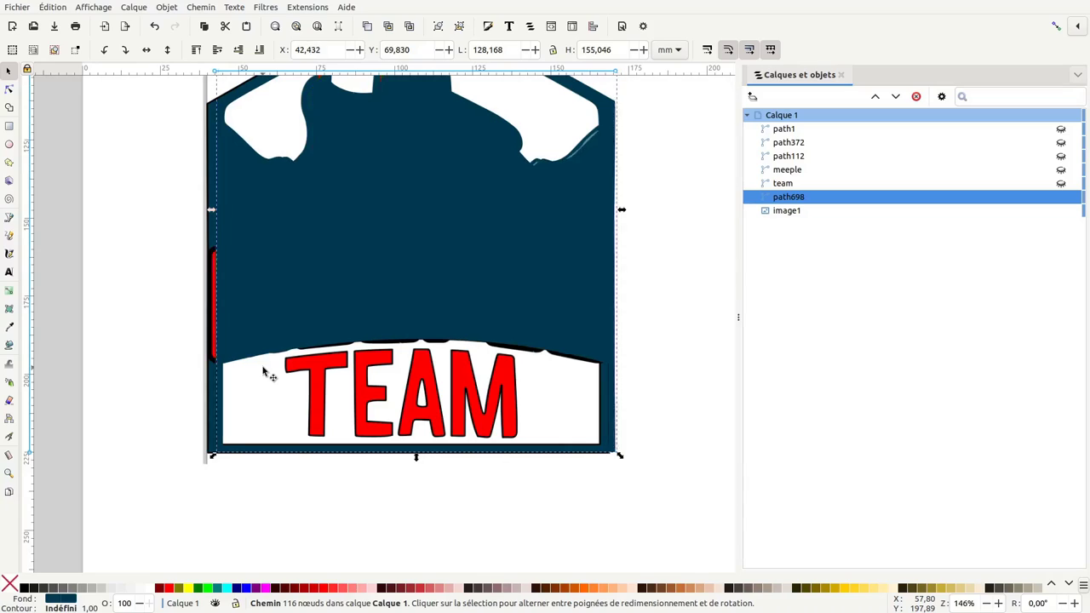
{"action": "key", "text": "Left"}
{"action": "key", "text": "Left"}
{"action": "key", "text": "Left"}
{"action": "key", "text": "Left"}
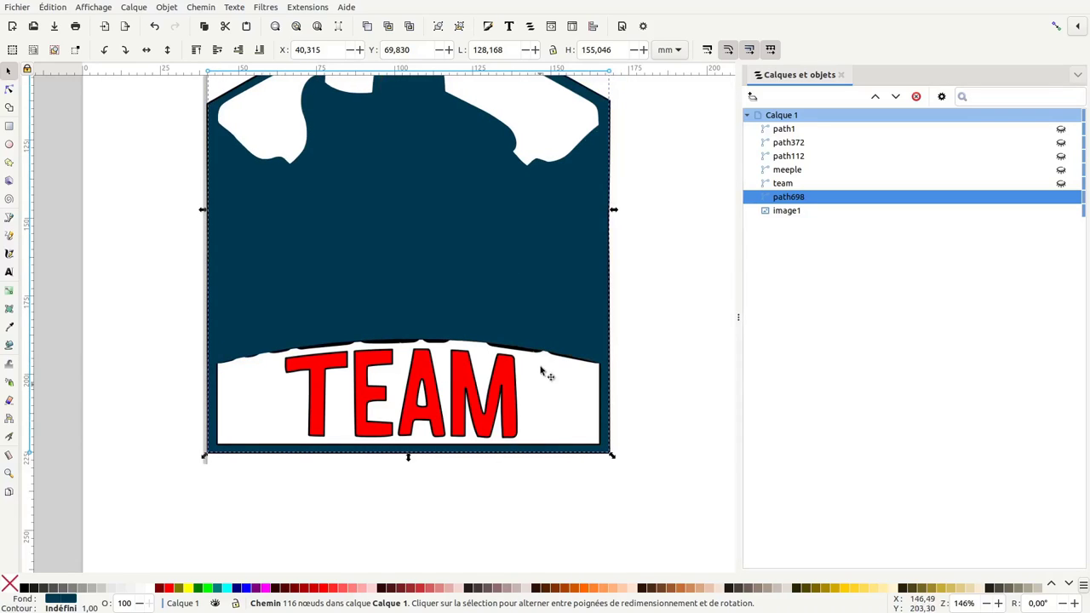
Hide the image1 trace and review the TEAM, MEEPLE, meeple and outline pieces' visibility
{"action": "scroll", "coordinate": [672, 260], "scroll_direction": "up", "scroll_amount": 1}
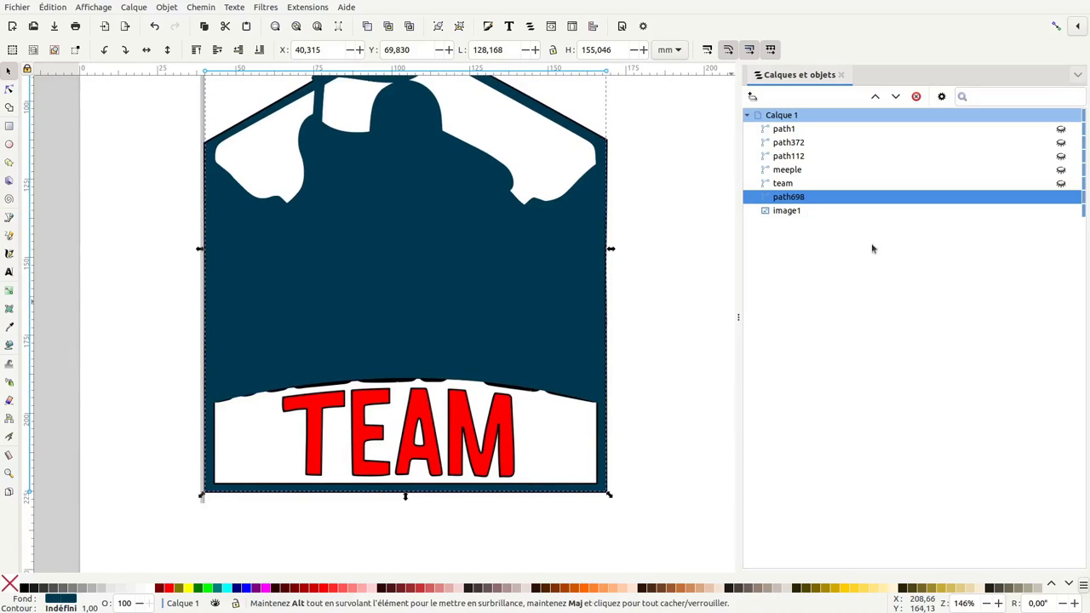
{"action": "left_click", "coordinate": [1061, 211]}
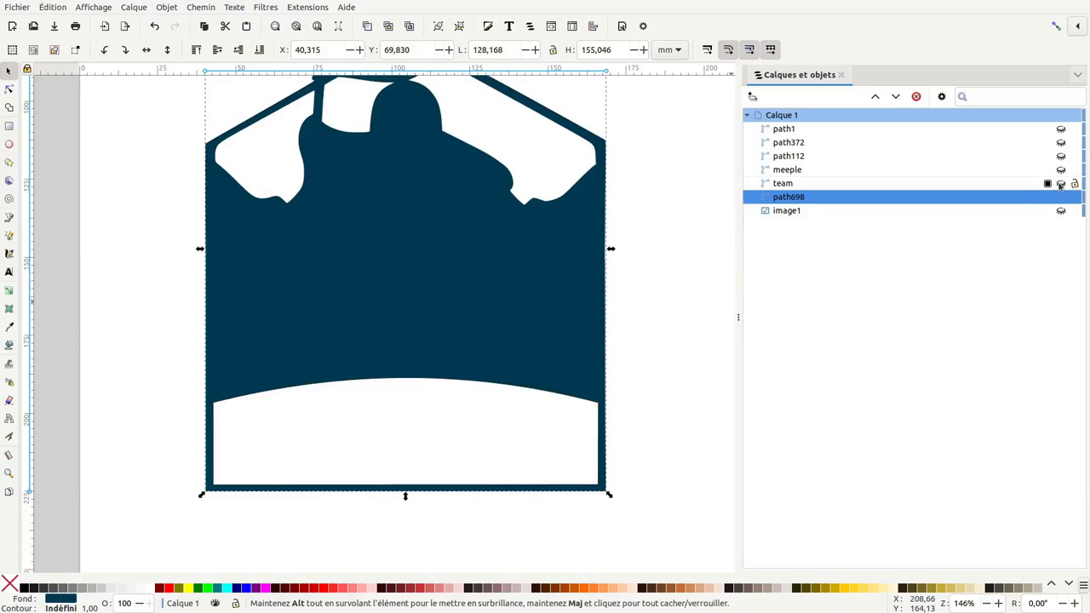
{"action": "left_click", "coordinate": [1061, 183]}
{"action": "left_click", "coordinate": [1061, 170]}
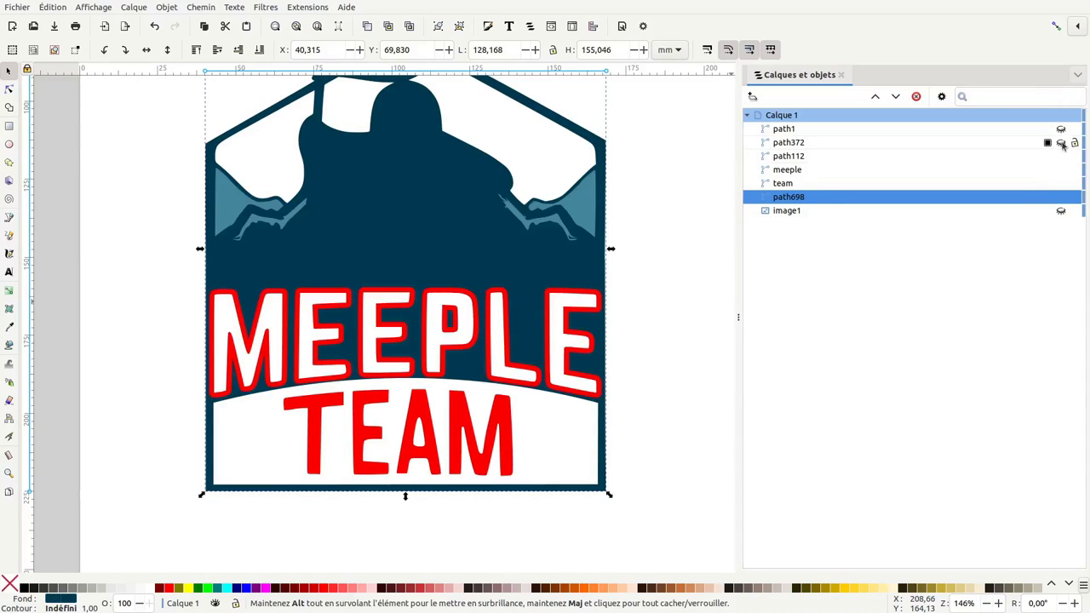
{"action": "left_click", "coordinate": [1061, 142]}
{"action": "left_click", "coordinate": [666, 224]}
Hide all coloured pieces so only the black outline path1 stays visible
{"action": "scroll", "coordinate": [665, 311], "scroll_direction": "up", "scroll_amount": 2}
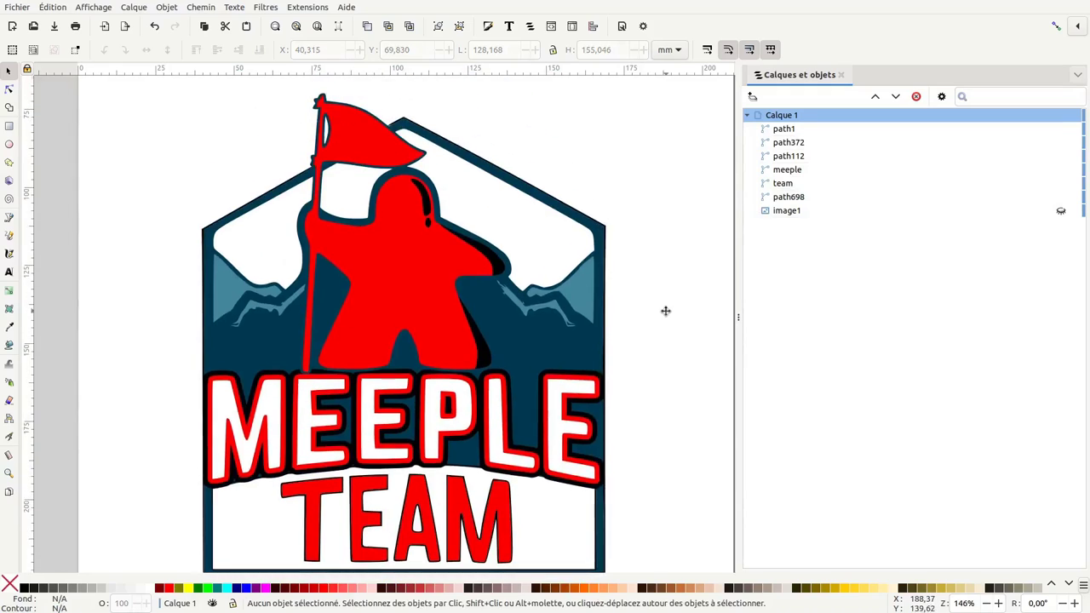
{"action": "scroll", "coordinate": [669, 219], "scroll_direction": "down", "scroll_amount": 3}
{"action": "scroll", "coordinate": [662, 284], "scroll_direction": "down", "scroll_amount": 1}
{"action": "scroll", "coordinate": [635, 236], "scroll_direction": "down", "scroll_amount": 3}
{"action": "scroll", "coordinate": [634, 327], "scroll_direction": "up", "scroll_amount": 2}
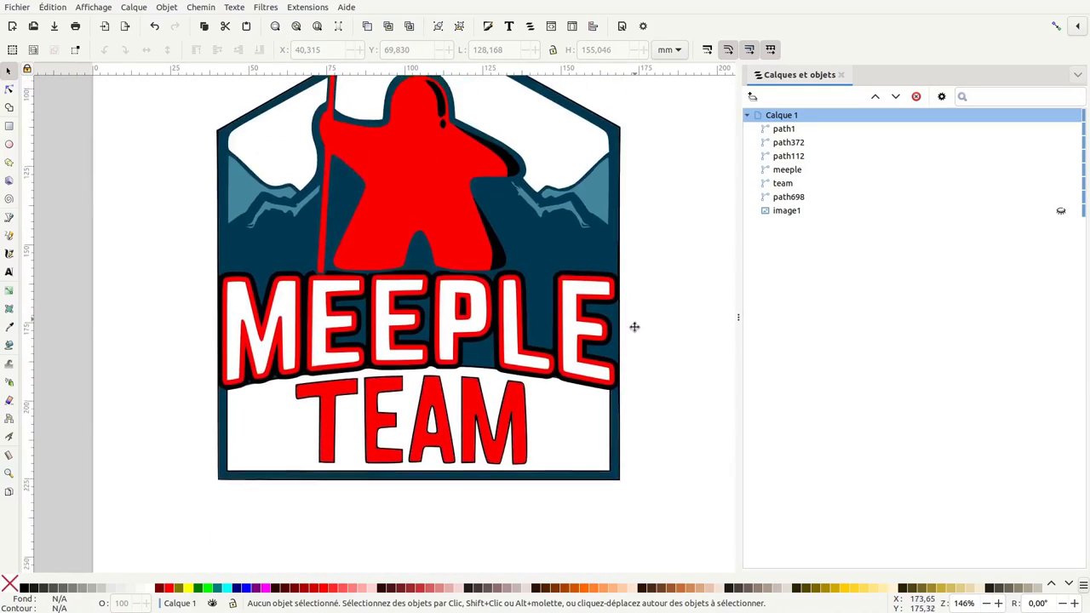
{"action": "scroll", "coordinate": [635, 327], "scroll_direction": "up", "scroll_amount": 2}
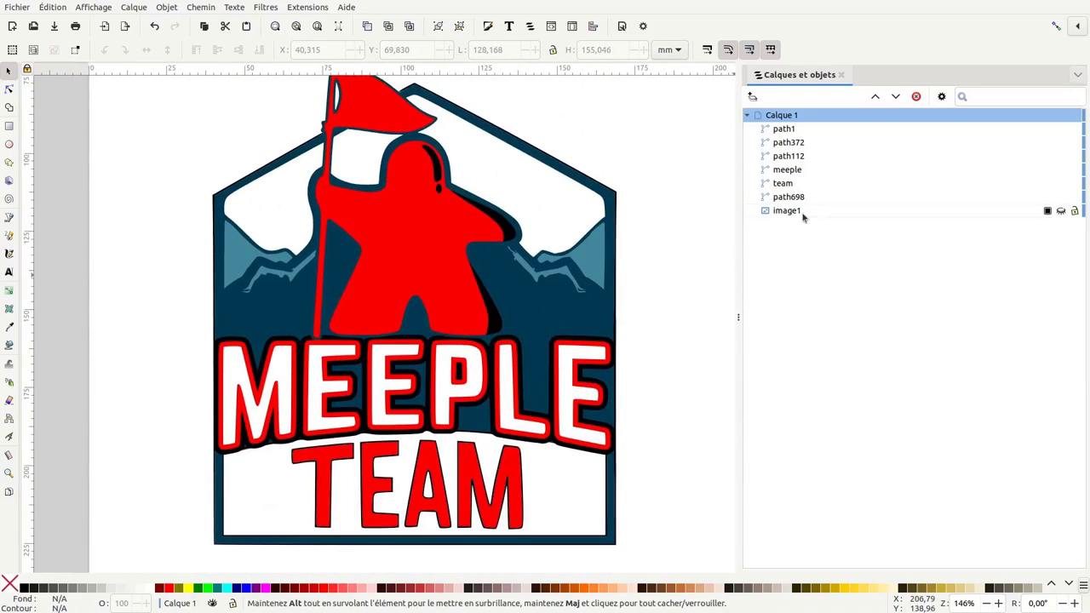
{"action": "mouse_move", "coordinate": [788, 142]}
{"action": "left_click_drag", "start_coordinate": [1062, 143], "coordinate": [1061, 184]}
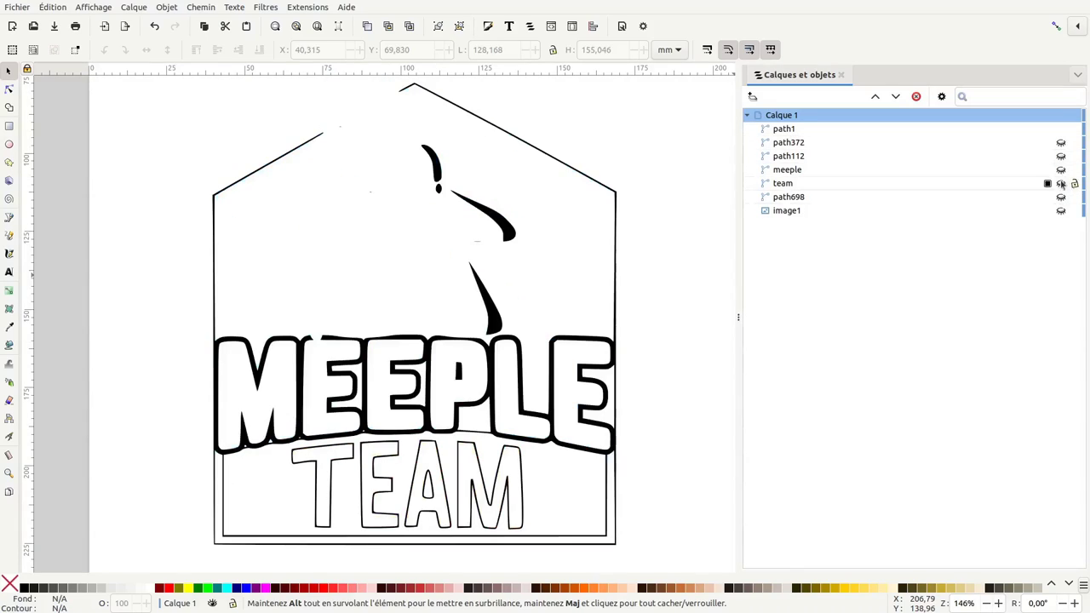
Break the black outline path1 apart with Chemin > Séparer
{"action": "left_click", "coordinate": [473, 191]}
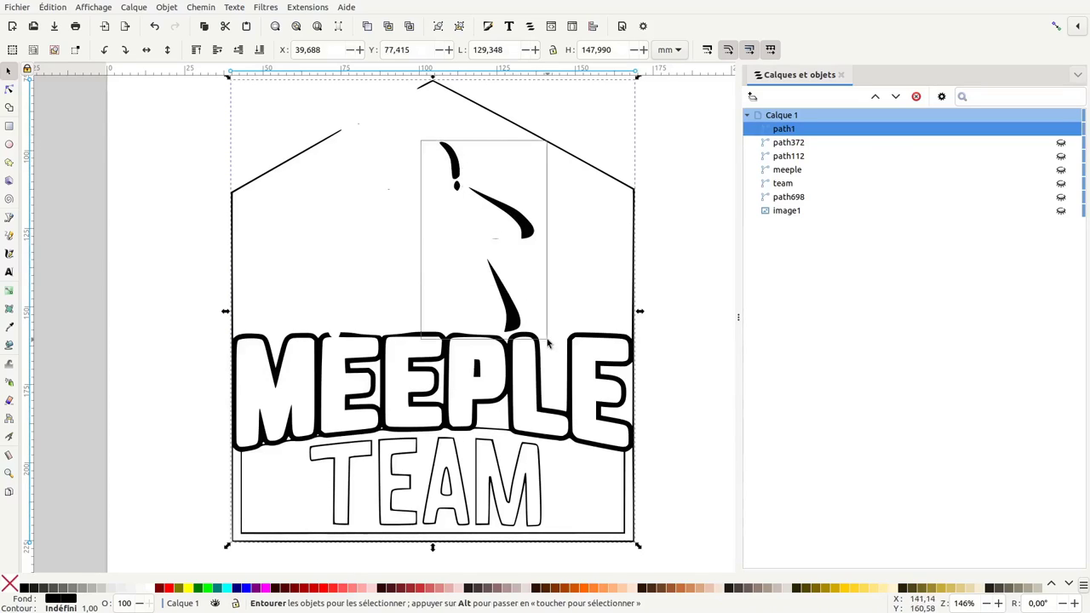
{"action": "left_click", "coordinate": [545, 292]}
{"action": "left_click", "coordinate": [341, 129]}
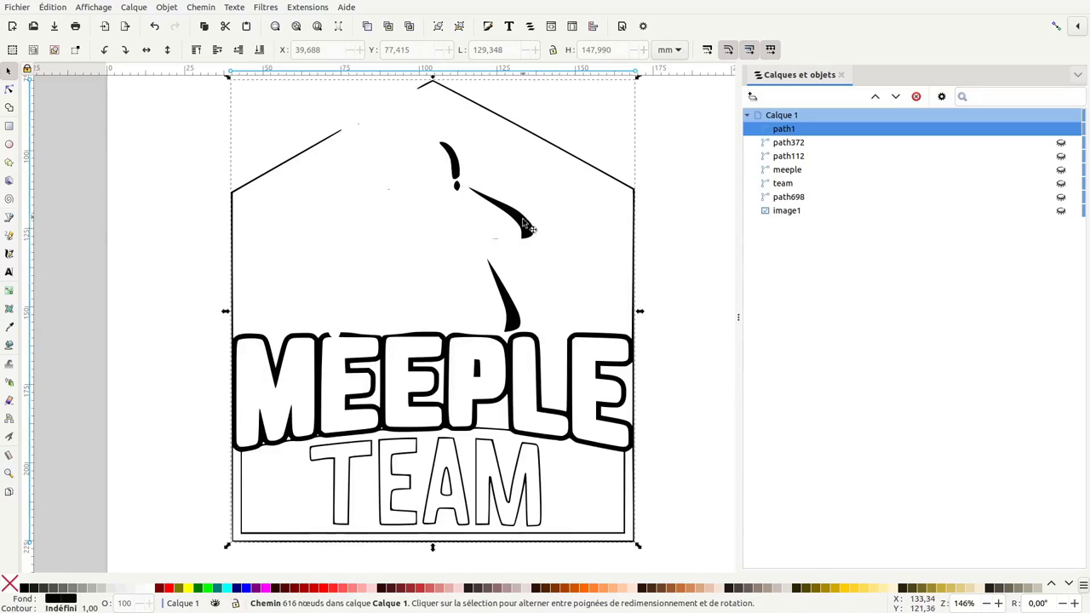
{"action": "left_click", "coordinate": [206, 8]}
{"action": "left_click", "coordinate": [215, 163]}
{"action": "left_click", "coordinate": [194, 225]}
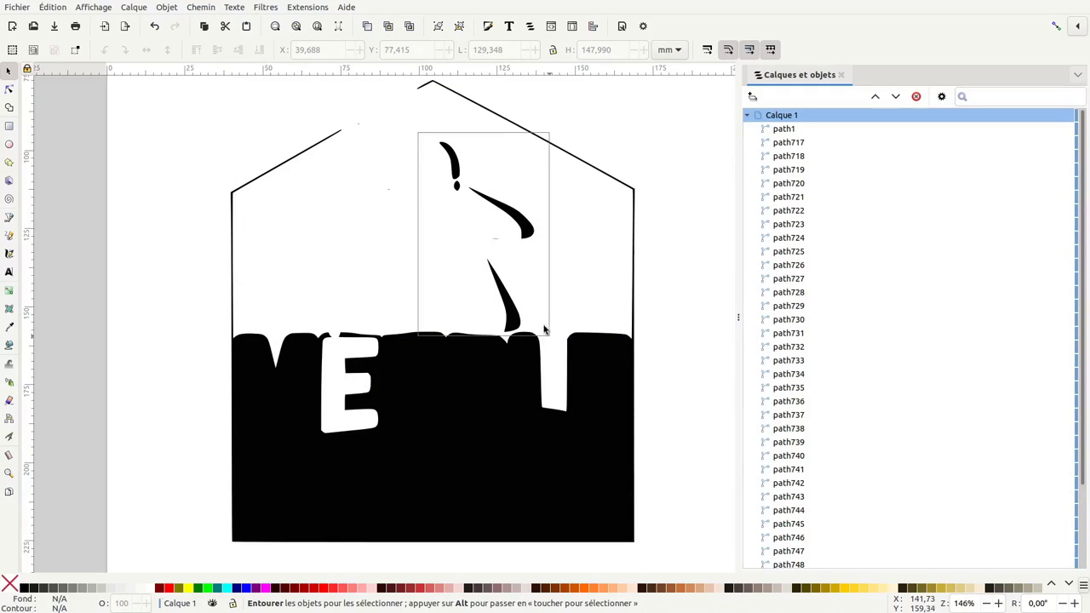
Combine the four small black shadow strokes beside the meeple into one path
{"action": "left_click_drag", "start_coordinate": [528, 326], "coordinate": [554, 347]}
{"action": "scroll", "coordinate": [501, 242], "scroll_direction": "up", "scroll_amount": 1, "text": "ctrl"}
{"action": "scroll", "coordinate": [501, 242], "scroll_direction": "up", "scroll_amount": 2, "text": "ctrl"}
{"action": "left_click", "coordinate": [485, 230]}
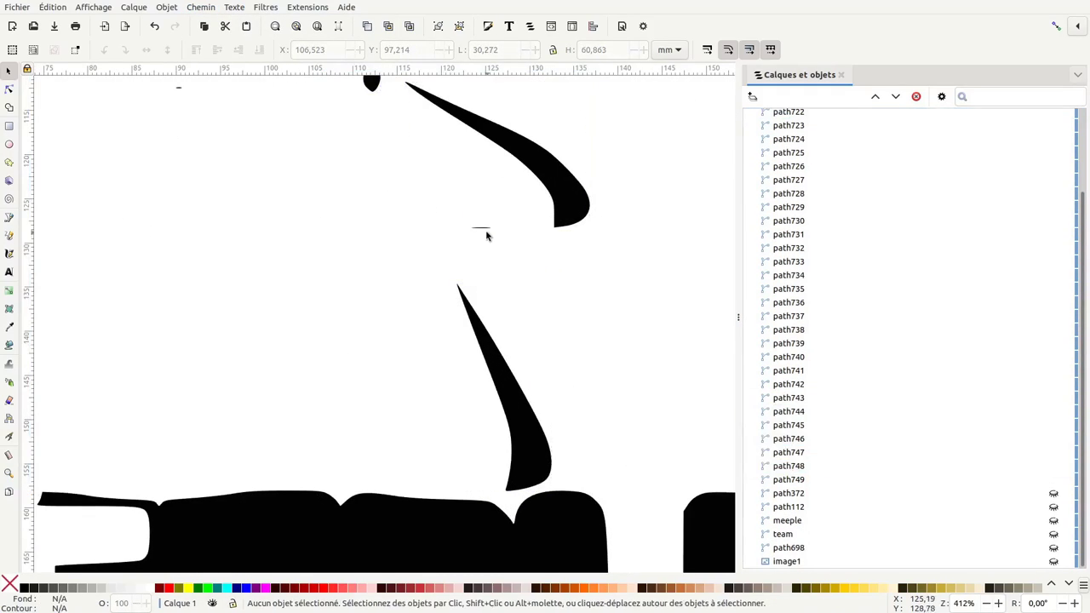
{"action": "scroll", "coordinate": [479, 303], "scroll_direction": "up", "scroll_amount": 2}
{"action": "left_click", "coordinate": [379, 109]}
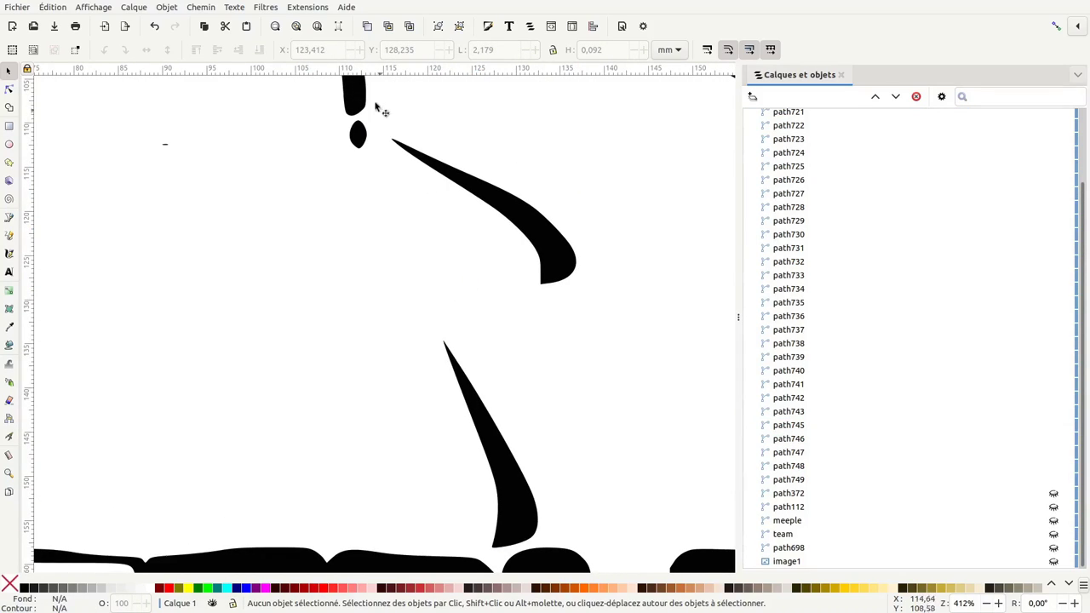
{"action": "left_click", "coordinate": [358, 134], "text": "shift"}
{"action": "left_click", "coordinate": [533, 232], "text": "shift"}
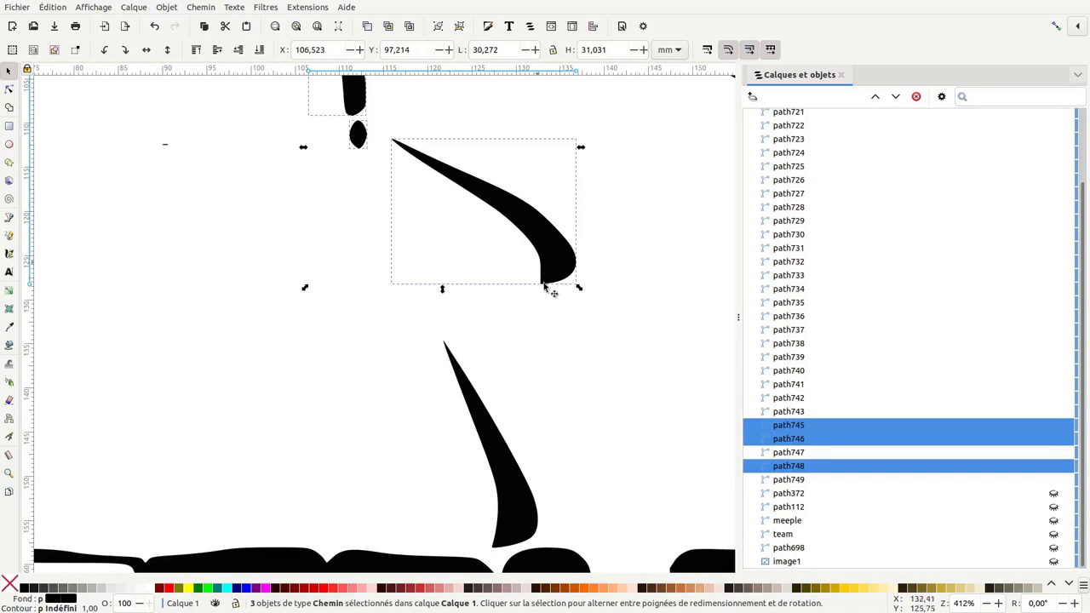
{"action": "left_click", "coordinate": [500, 423], "text": "shift"}
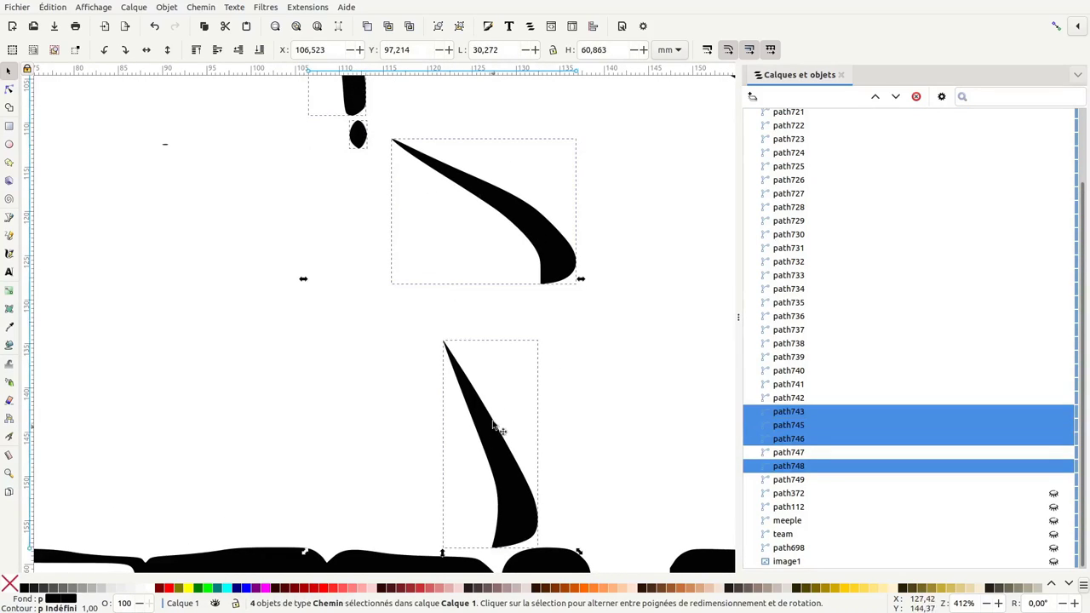
{"action": "left_click", "coordinate": [201, 8]}
{"action": "left_click", "coordinate": [212, 148]}
Invert the selection and delete all other outline pieces, leaving path743
{"action": "left_click", "coordinate": [53, 8]}
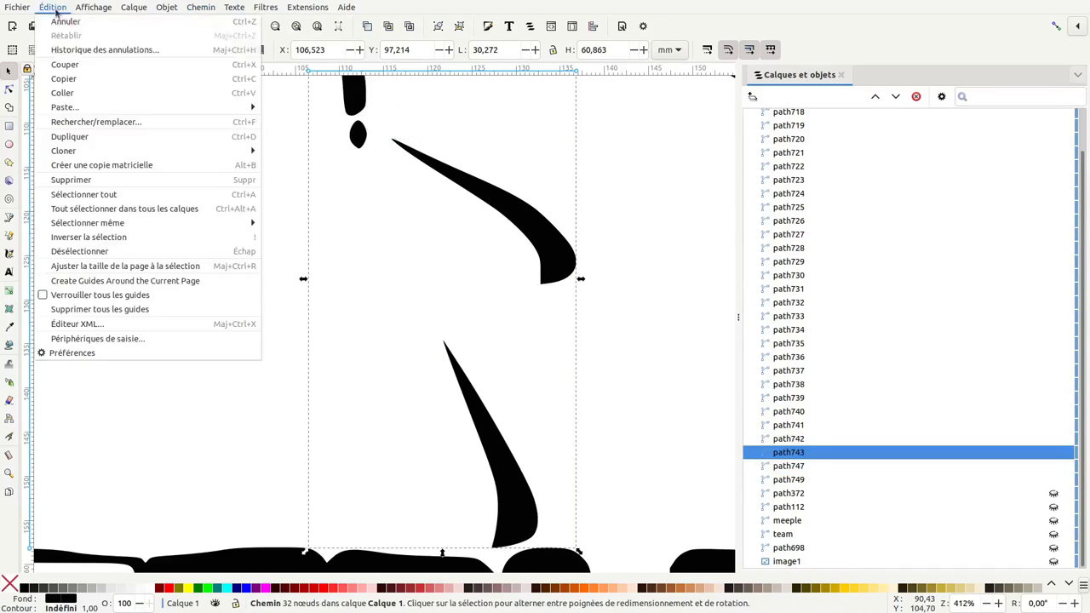
{"action": "left_click", "coordinate": [106, 237]}
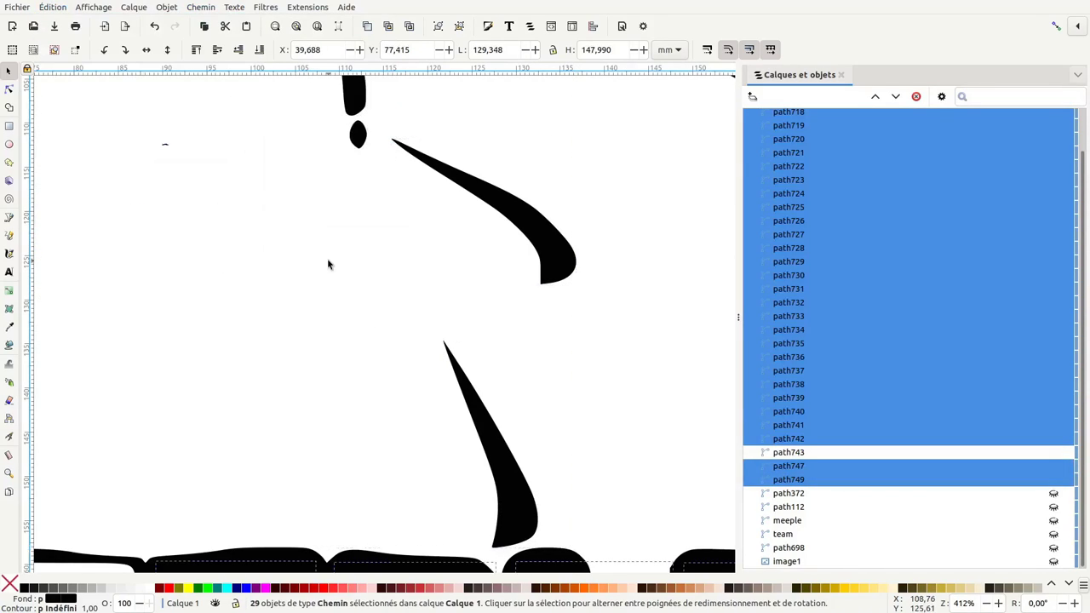
{"action": "scroll", "coordinate": [1041, 178], "scroll_direction": "up", "scroll_amount": 1}
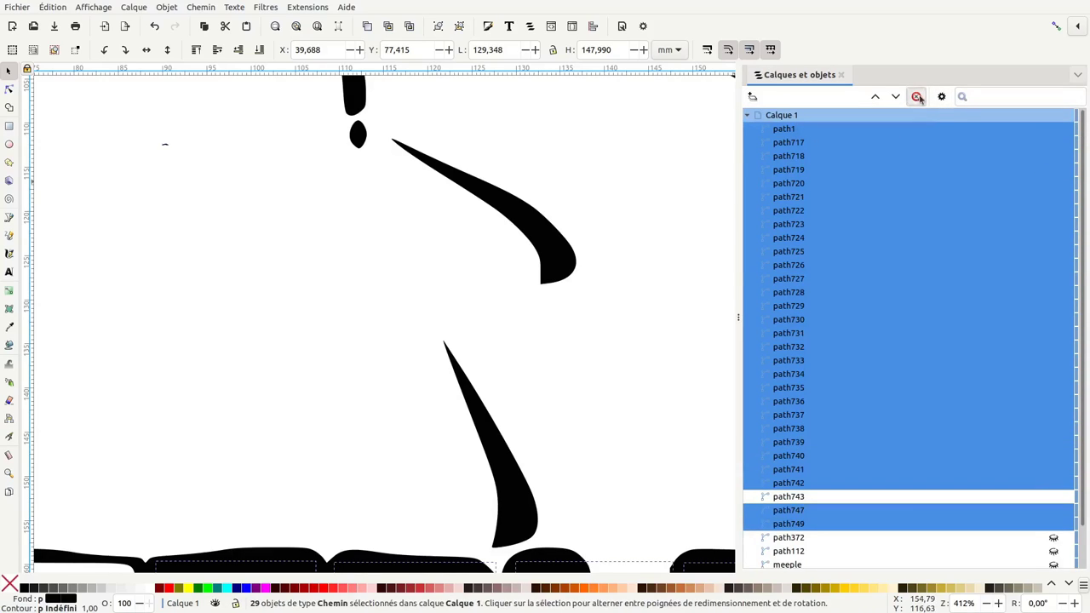
{"action": "left_click", "coordinate": [916, 96]}
{"action": "key", "text": "minus"}
{"action": "key", "text": "minus"}
{"action": "key", "text": "minus"}
{"action": "key", "text": "minus"}
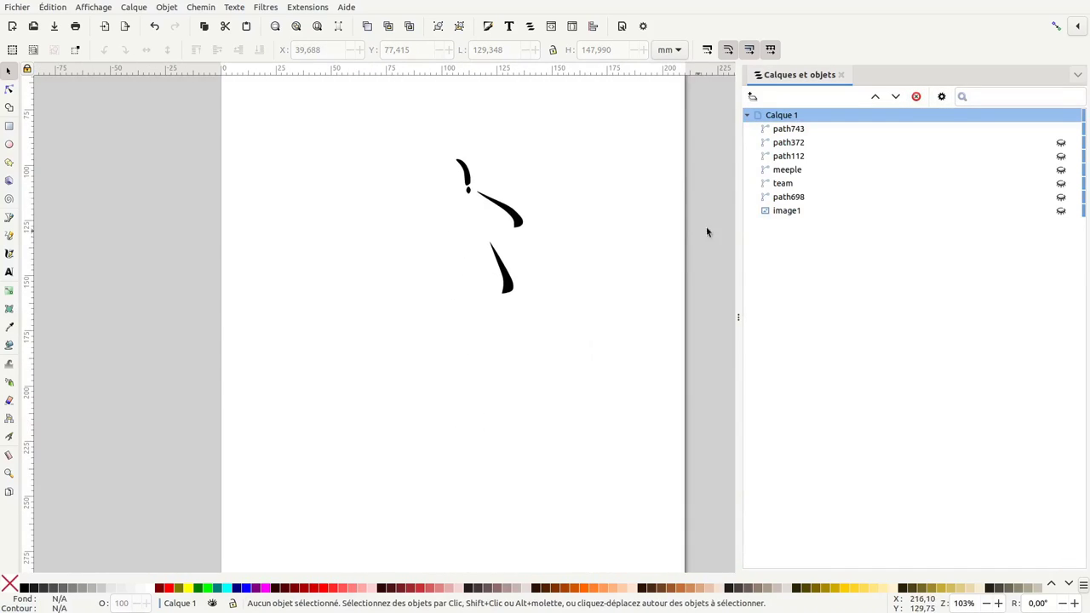
Show all logo pieces and raster image1 again, temporarily hiding background path698
{"action": "left_click_drag", "start_coordinate": [1061, 143], "coordinate": [1060, 197]}
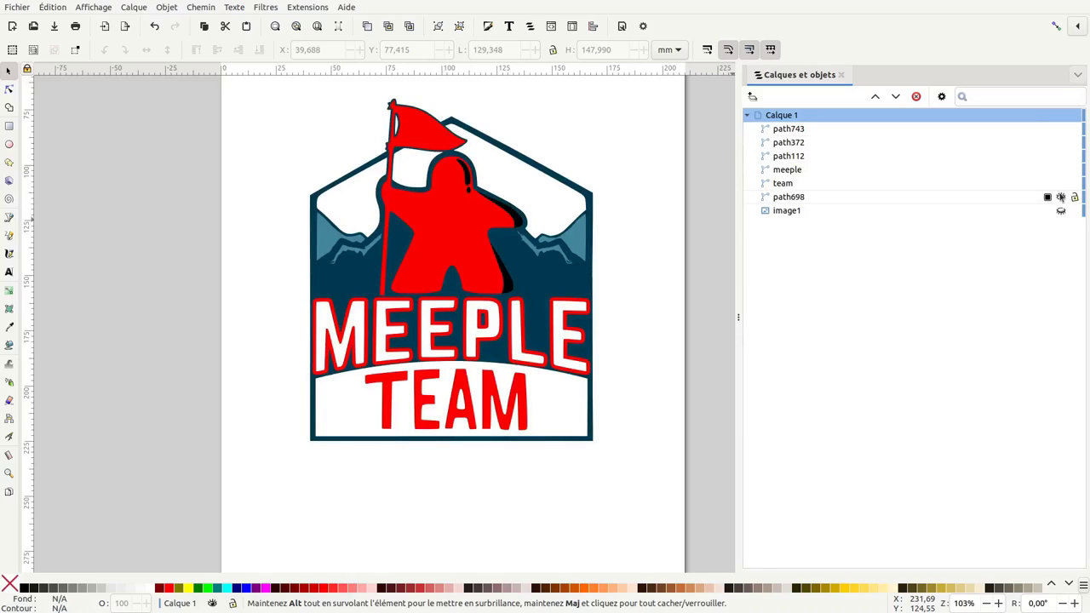
{"action": "left_click", "coordinate": [1061, 197]}
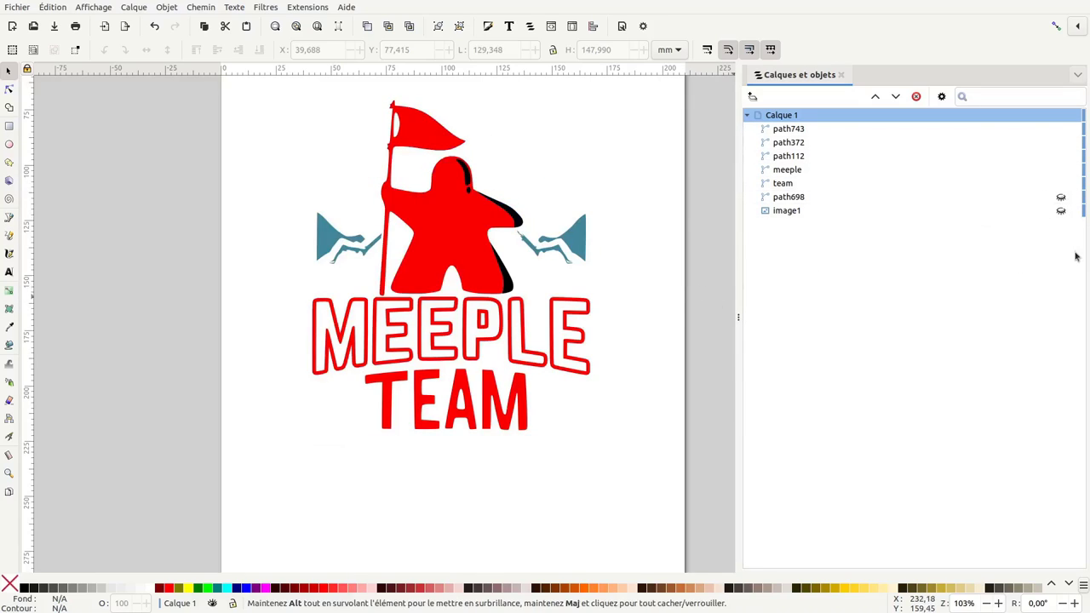
{"action": "left_click", "coordinate": [1061, 210]}
{"action": "scroll", "coordinate": [667, 290], "scroll_direction": "right", "scroll_amount": 5}
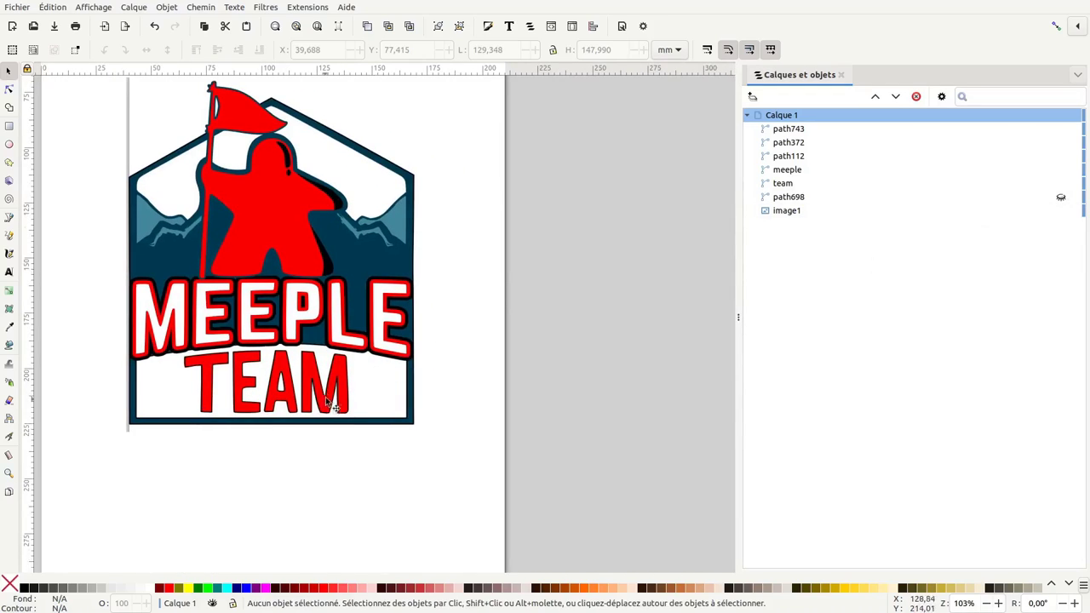
Move the raster logo to the right of the page and unhide background path698
{"action": "left_click", "coordinate": [787, 212]}
{"action": "left_click_drag", "start_coordinate": [412, 422], "coordinate": [734, 428]}
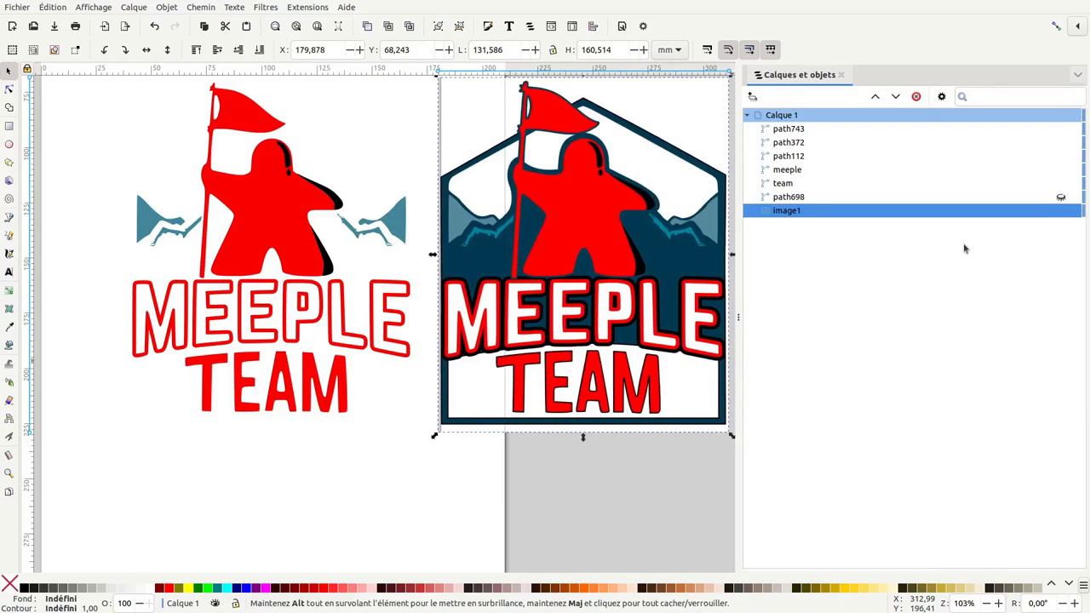
{"action": "left_click", "coordinate": [1061, 196]}
{"action": "scroll", "coordinate": [416, 347], "scroll_direction": "right", "scroll_amount": 1}
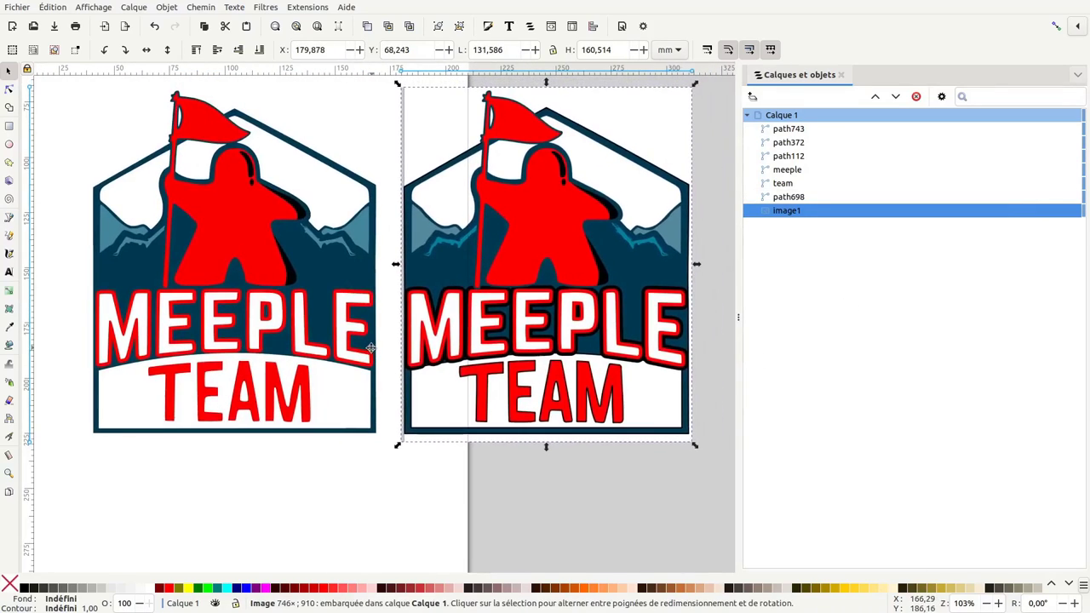
{"action": "scroll", "coordinate": [391, 327], "scroll_direction": "down", "scroll_amount": 1}
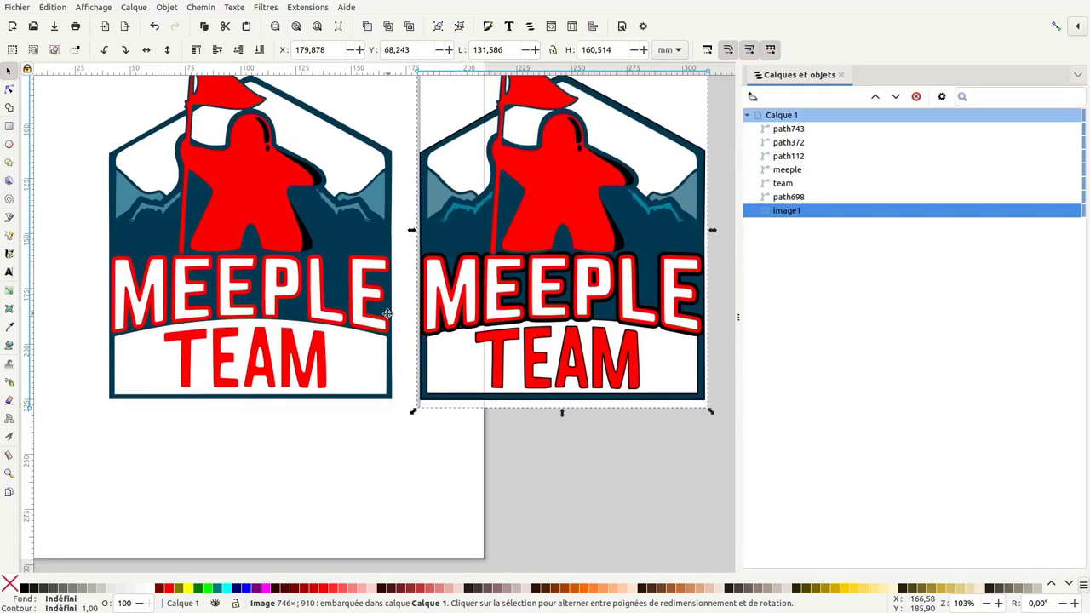
{"action": "scroll", "coordinate": [382, 369], "scroll_direction": "down", "scroll_amount": 1}
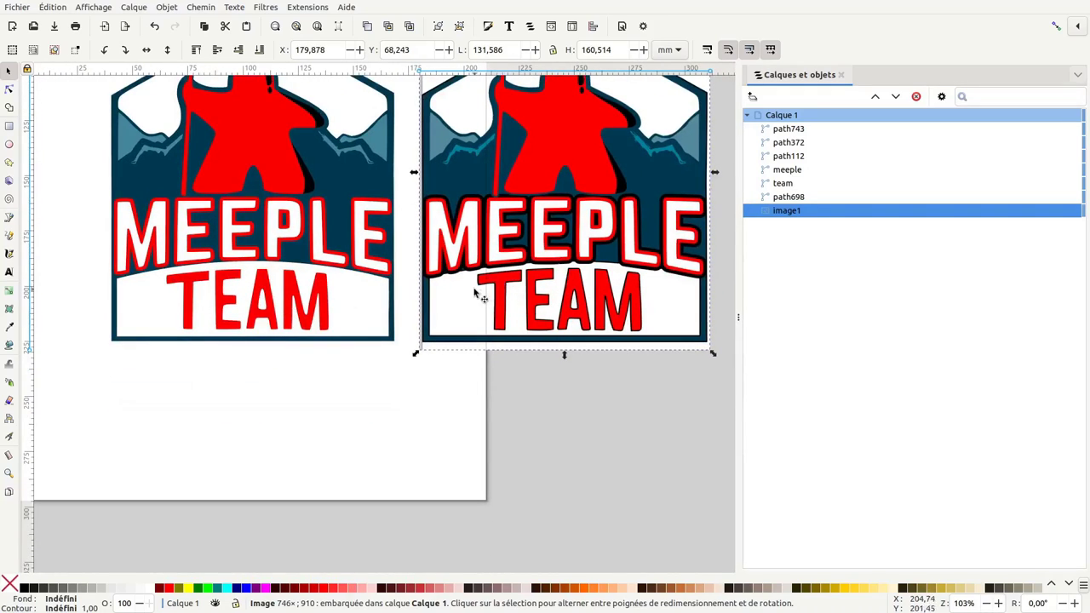
{"action": "left_click", "coordinate": [326, 292]}
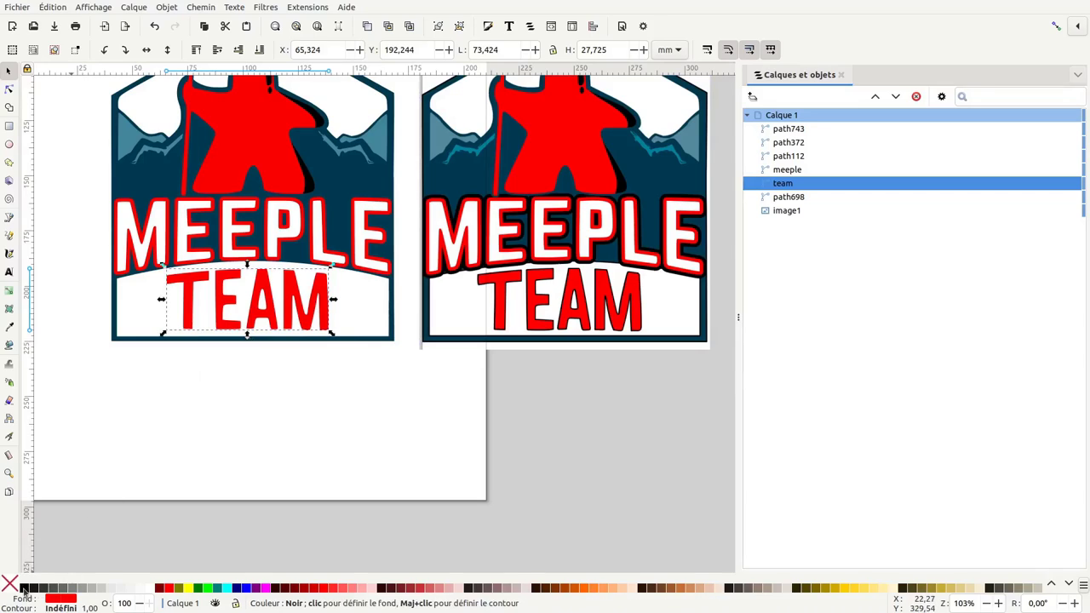
Give TEAM a black stroke with paint order markers, stroke, fill so it sits beneath
{"action": "left_click", "coordinate": [23, 588], "text": "shift"}
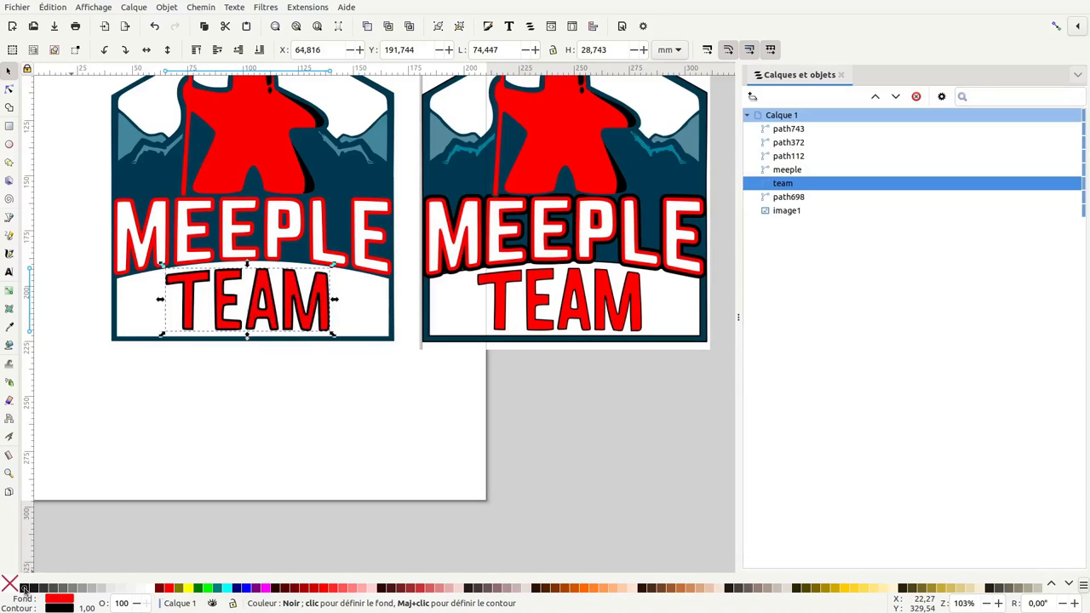
{"action": "scroll", "coordinate": [420, 338], "scroll_direction": "up", "scroll_amount": 2, "text": "ctrl"}
{"action": "scroll", "coordinate": [366, 358], "scroll_direction": "up", "scroll_amount": 1}
{"action": "scroll", "coordinate": [426, 375], "scroll_direction": "left", "scroll_amount": 4}
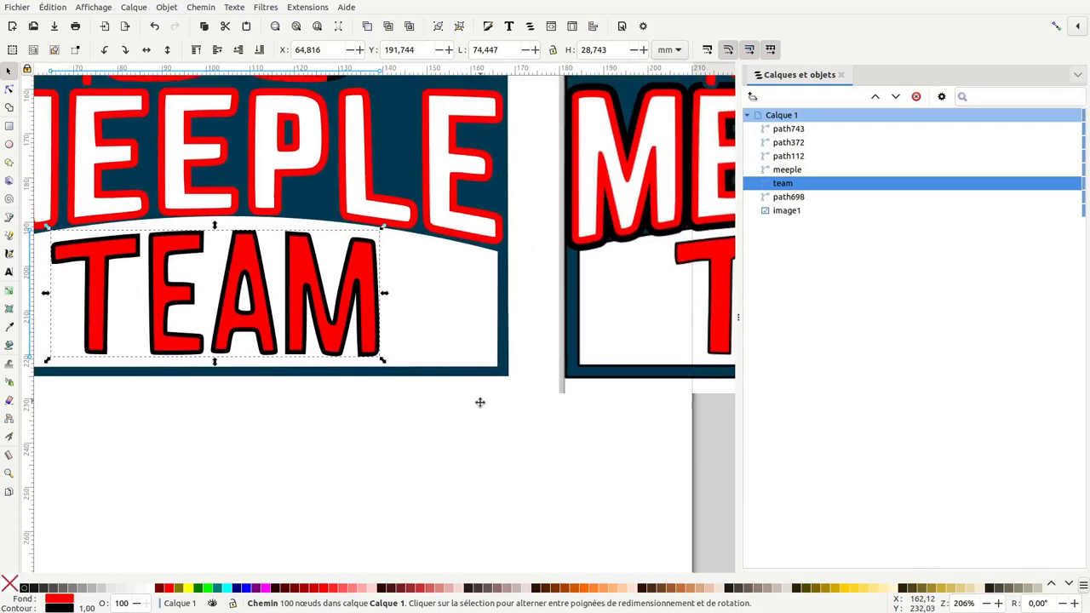
{"action": "left_click", "coordinate": [488, 27]}
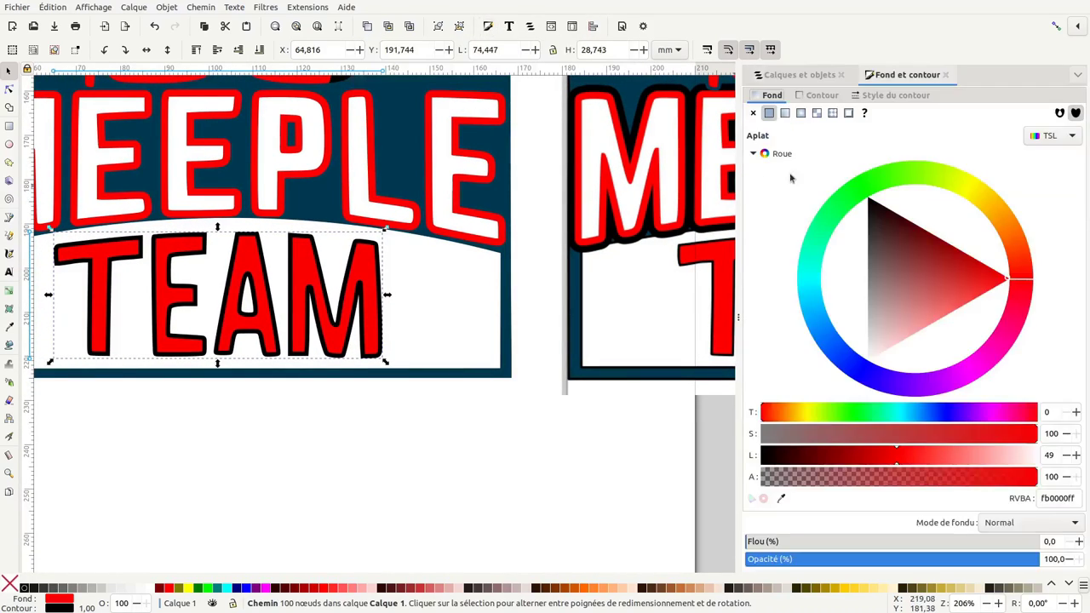
{"action": "left_click", "coordinate": [891, 95]}
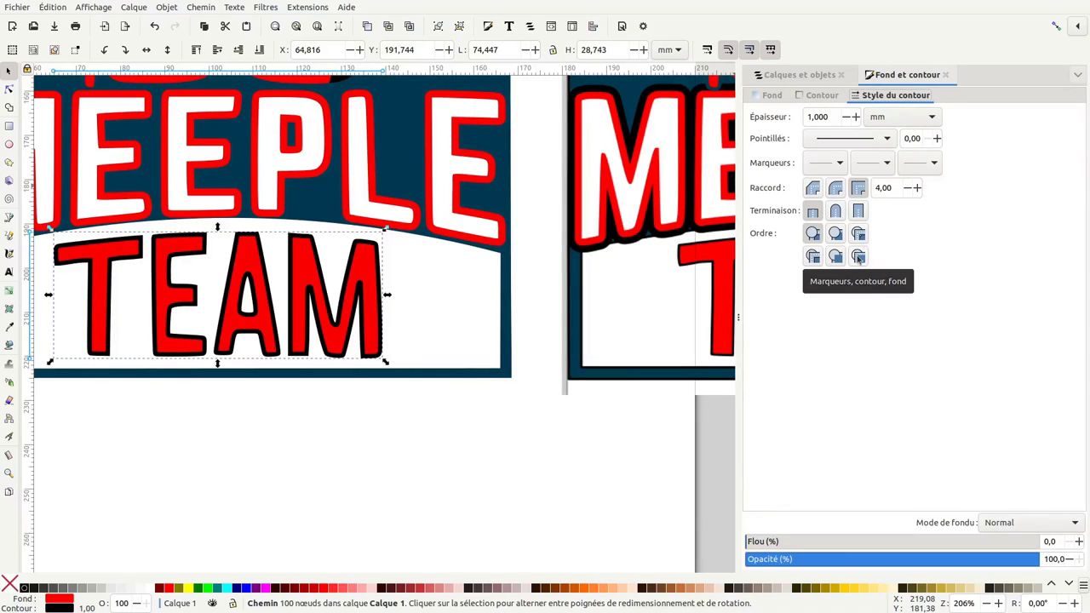
{"action": "left_click", "coordinate": [858, 256]}
{"action": "scroll", "coordinate": [596, 433], "scroll_direction": "right", "scroll_amount": 3}
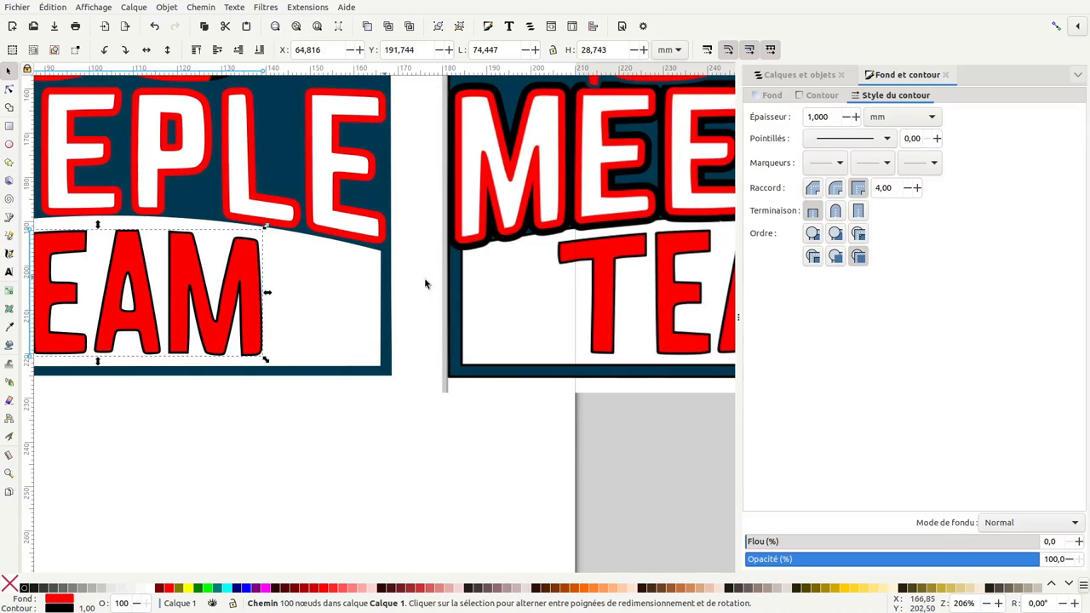
{"action": "key", "text": "minus"}
{"action": "key", "text": "minus"}
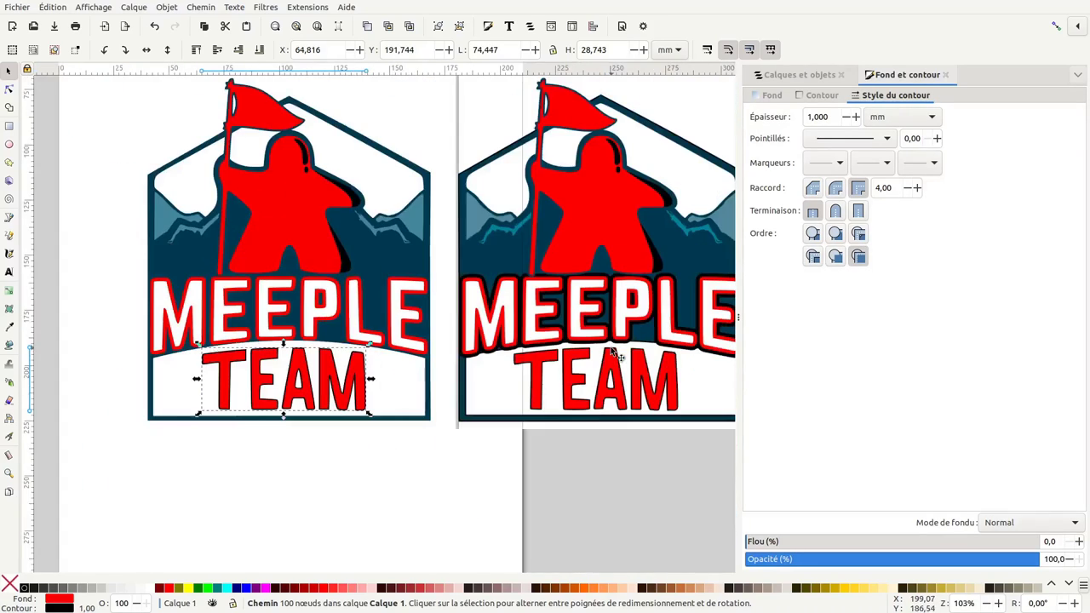
{"action": "scroll", "coordinate": [562, 340], "scroll_direction": "down", "scroll_amount": 1}
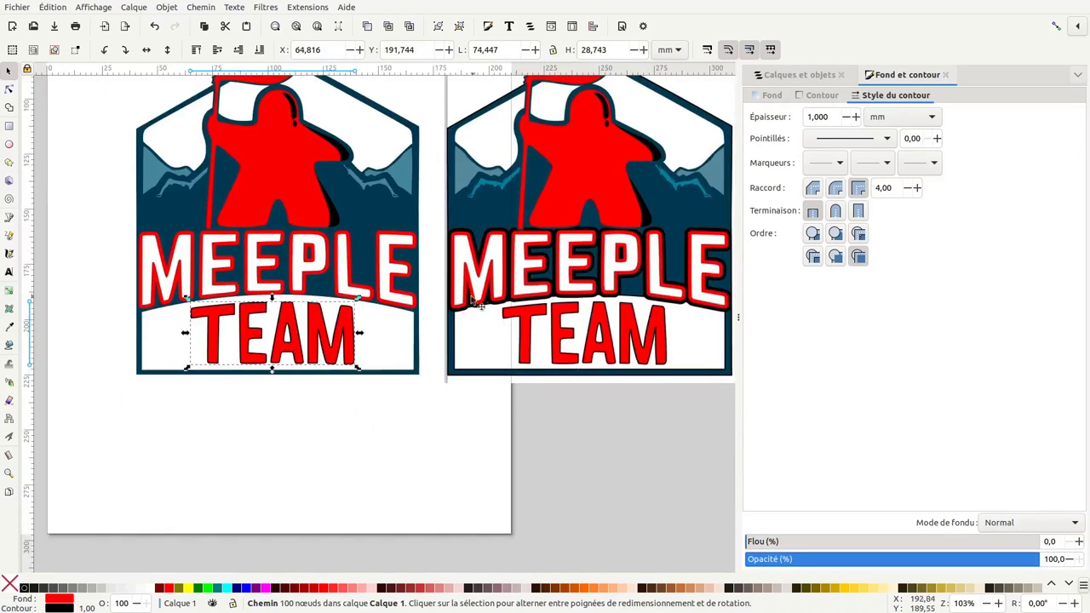
{"action": "left_click", "coordinate": [406, 274]}
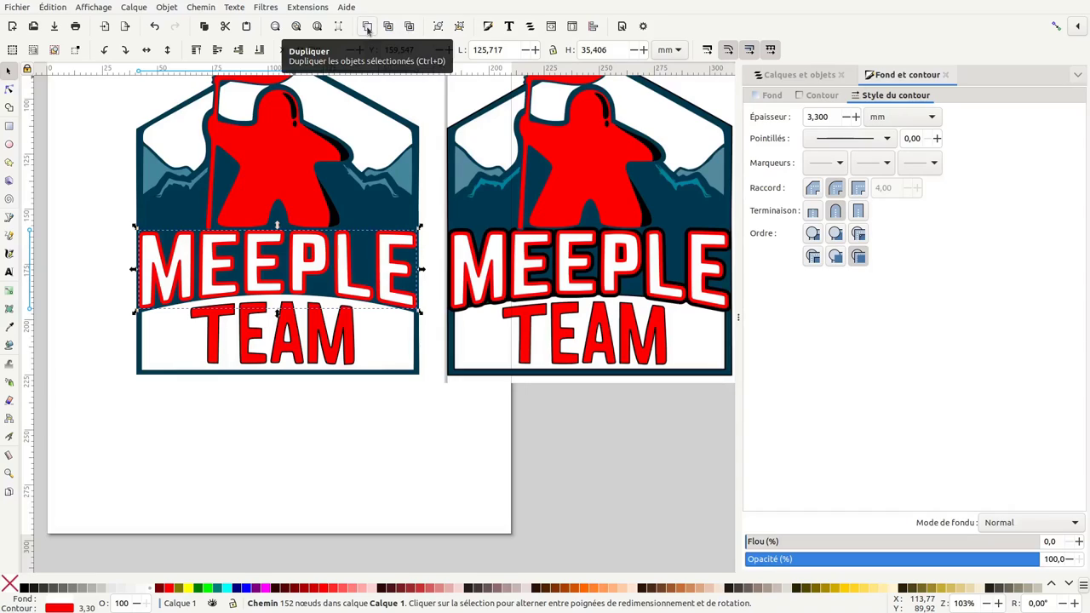
Duplicate MEEPLE, make the copy's fill and stroke black, and lower it one step
{"action": "left_click", "coordinate": [367, 26]}
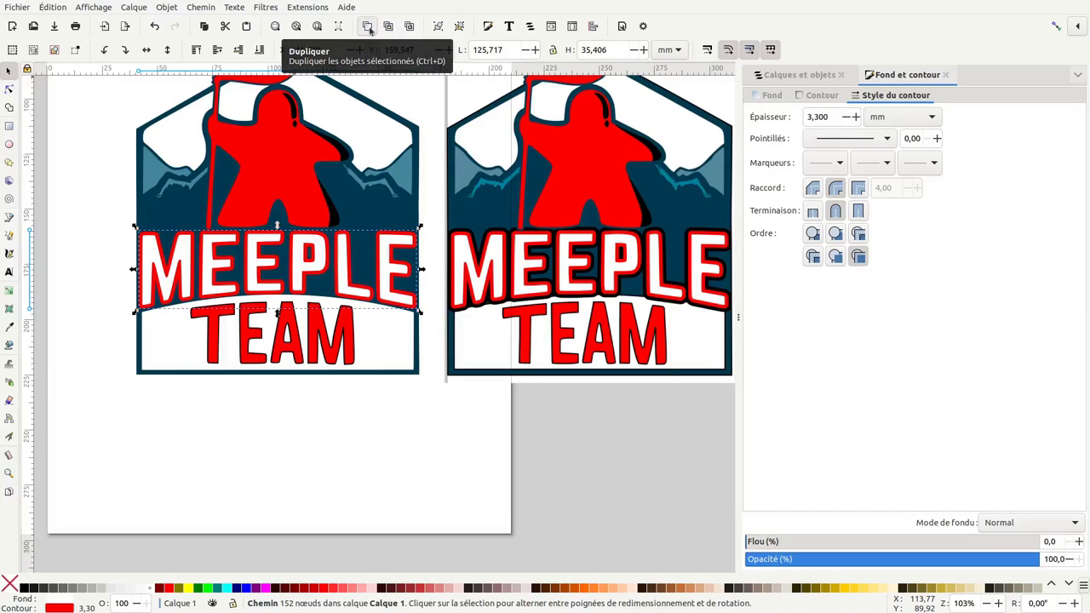
{"action": "left_click", "coordinate": [26, 588]}
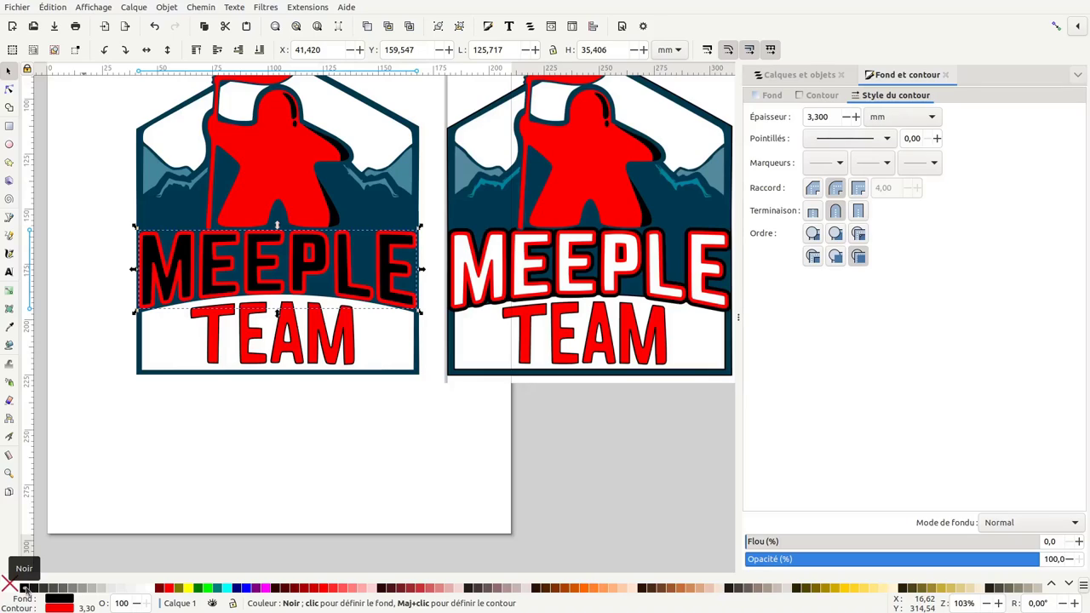
{"action": "left_click", "coordinate": [26, 588], "text": "shift"}
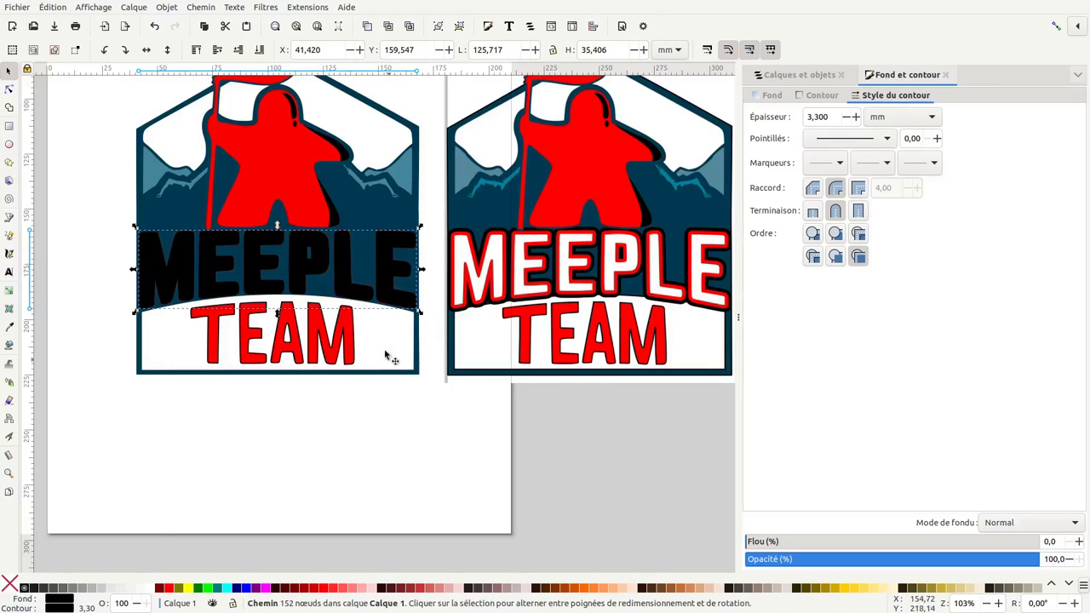
{"action": "left_click", "coordinate": [238, 50]}
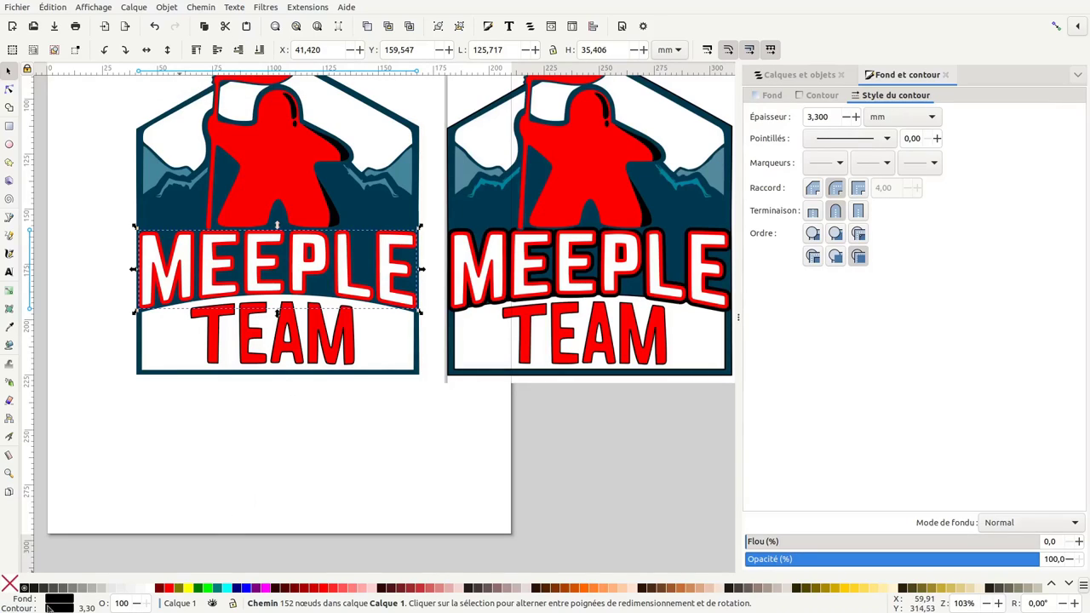
Thicken the black copy's stroke width to 6 mm
{"action": "right_click", "coordinate": [85, 608]}
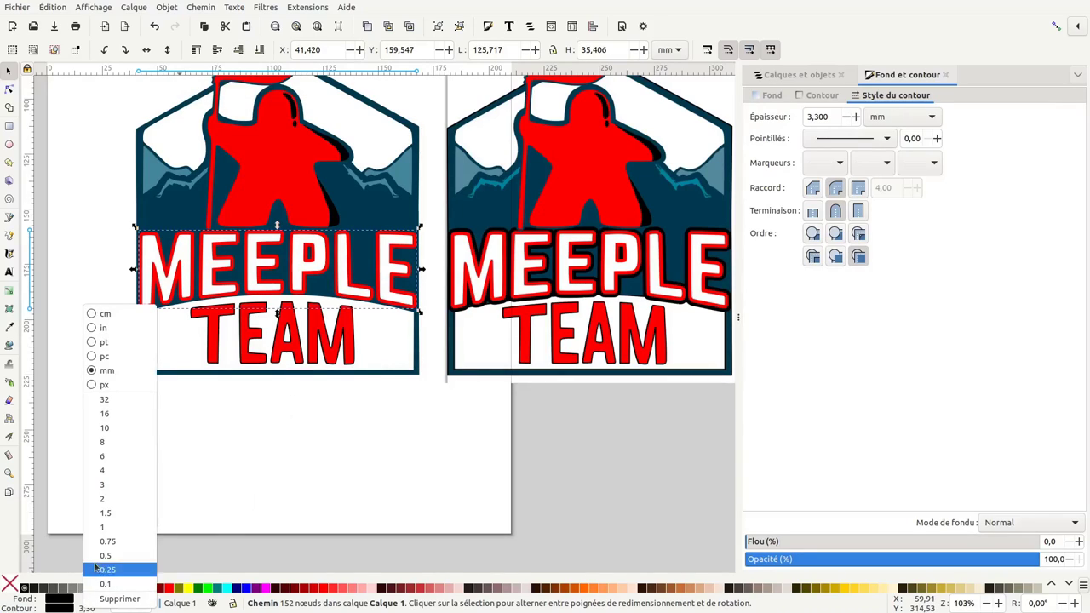
{"action": "left_click", "coordinate": [119, 476]}
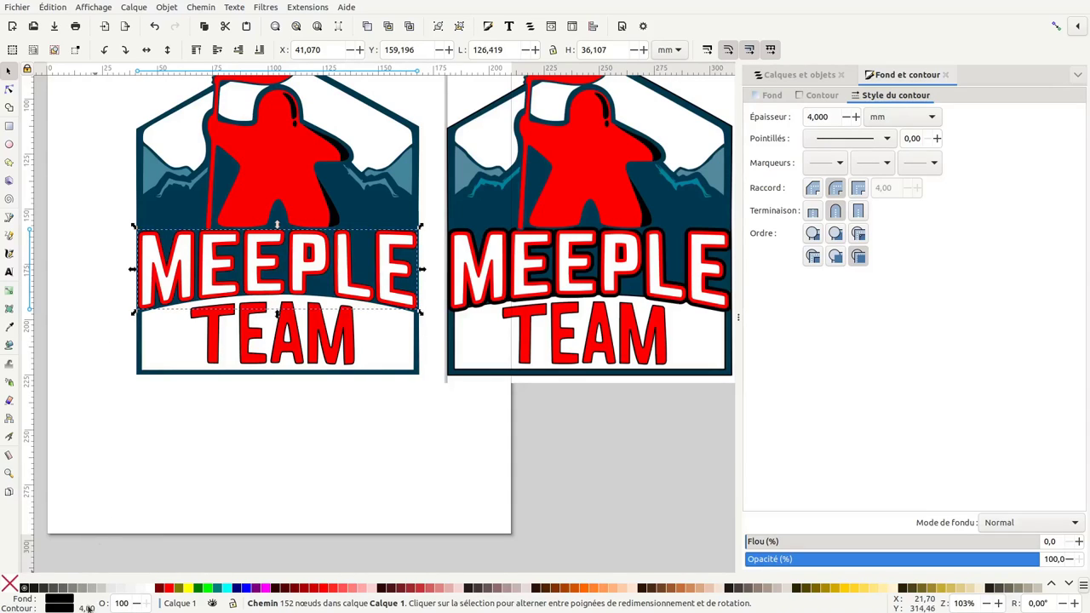
{"action": "right_click", "coordinate": [87, 609]}
{"action": "left_click", "coordinate": [119, 468]}
{"action": "scroll", "coordinate": [451, 274], "scroll_direction": "up", "scroll_amount": 2}
{"action": "scroll", "coordinate": [451, 274], "scroll_direction": "up", "scroll_amount": 1}
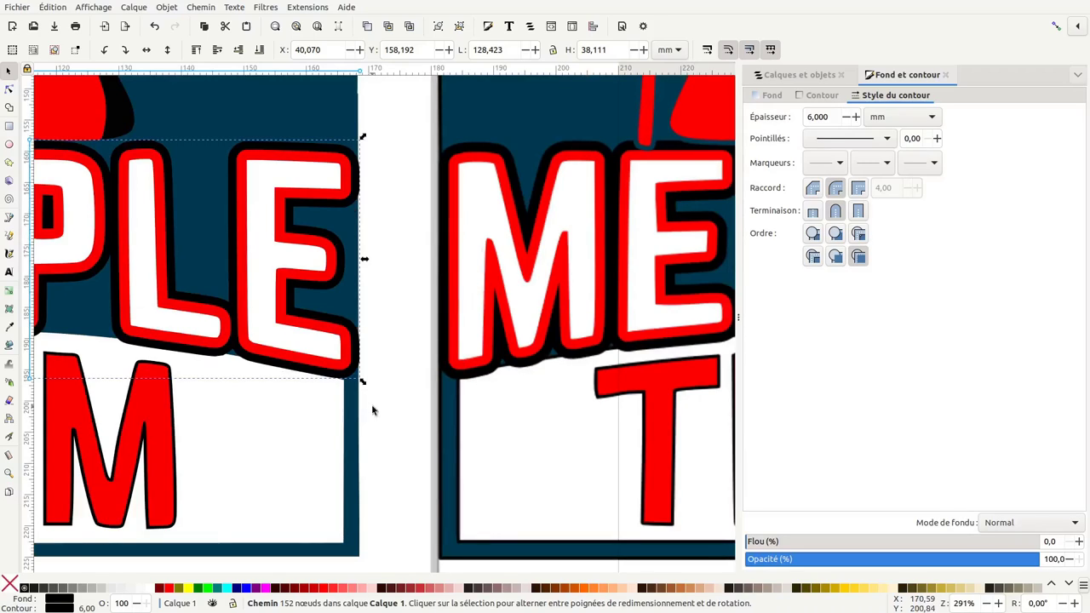
{"action": "left_click", "coordinate": [351, 433]}
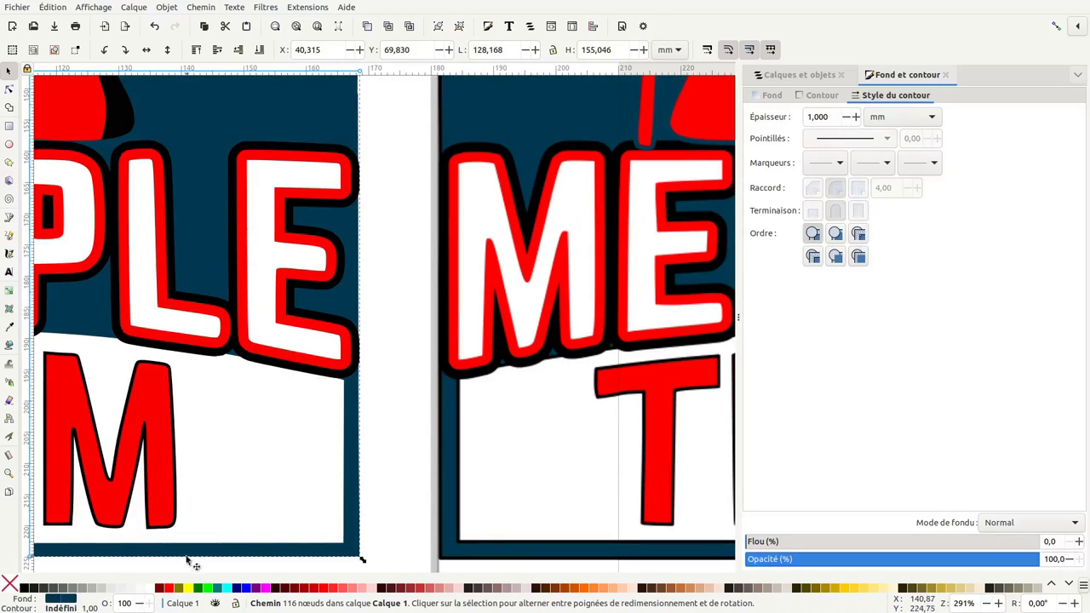
Give the navy background a 1 mm black stroke with paint order markers, stroke, fill
{"action": "left_click", "coordinate": [24, 587], "text": "shift"}
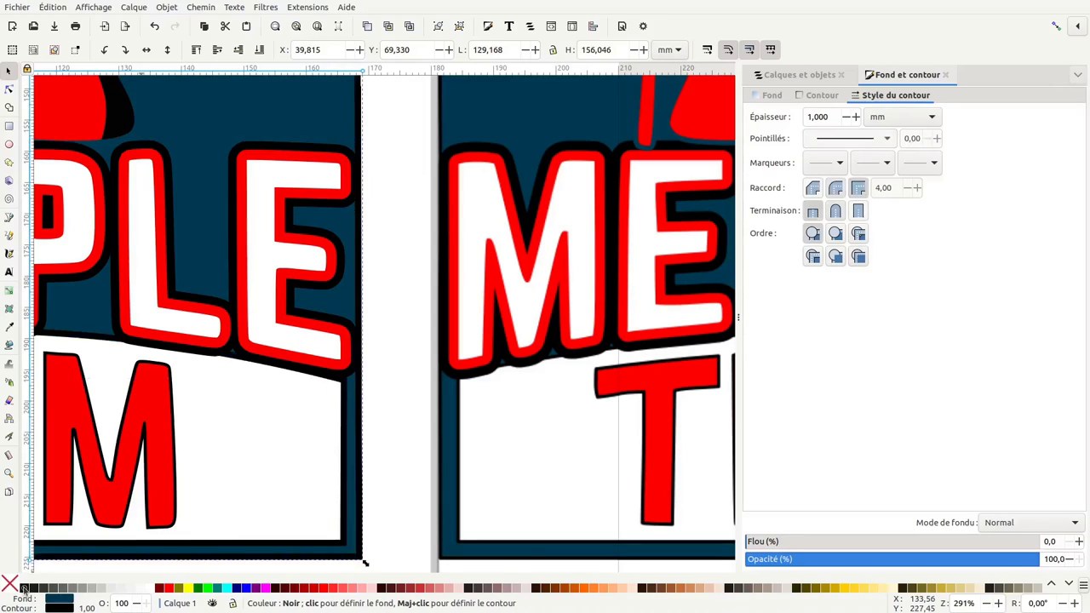
{"action": "left_click", "coordinate": [858, 257]}
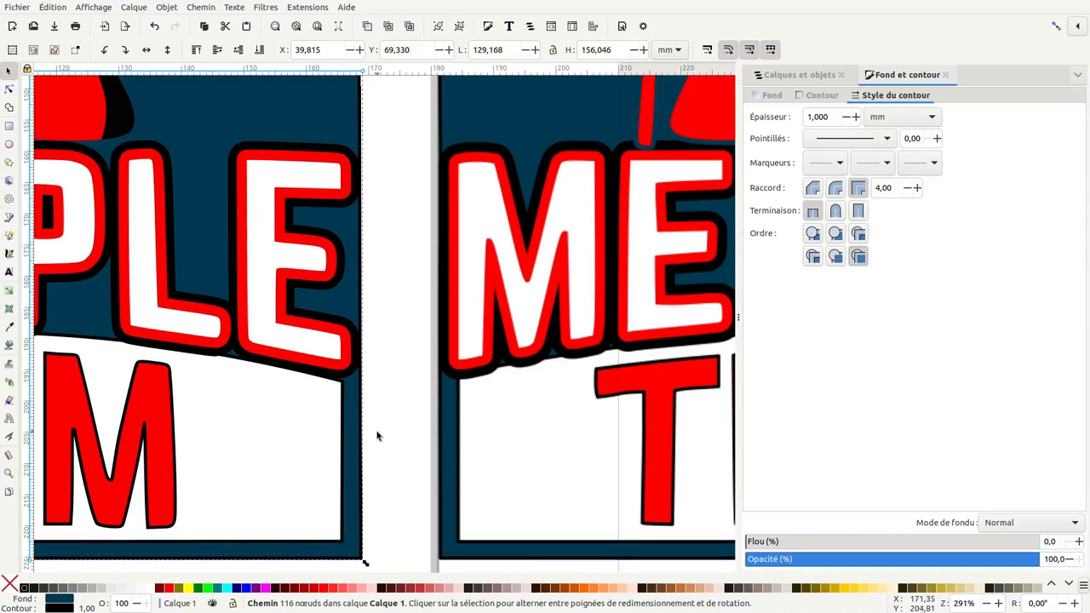
{"action": "key", "text": "minus"}
{"action": "key", "text": "minus"}
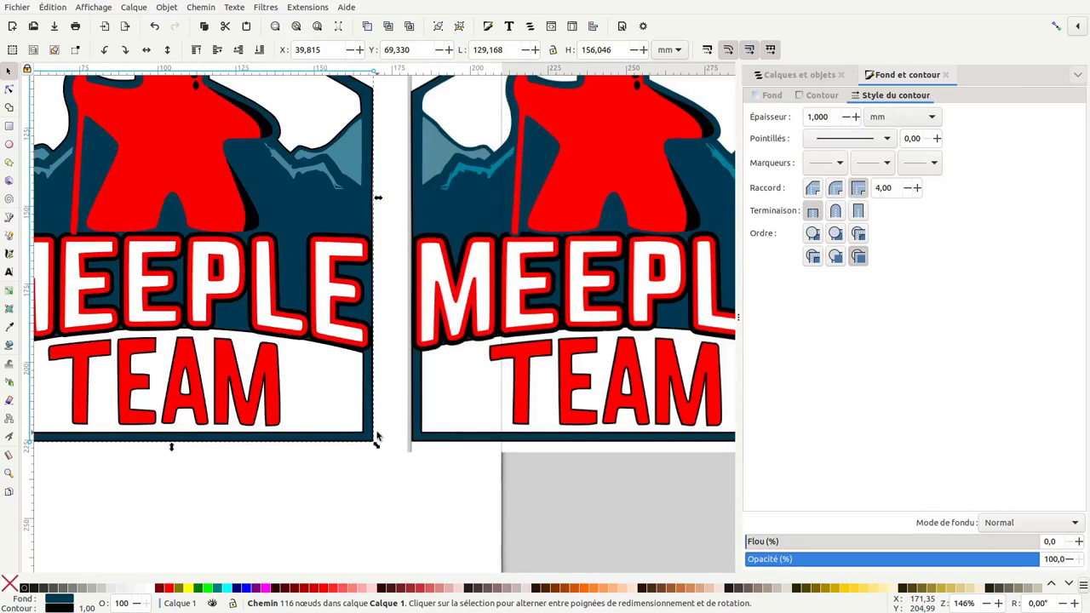
{"action": "scroll", "coordinate": [377, 436], "scroll_direction": "down", "scroll_amount": 1}
{"action": "scroll", "coordinate": [430, 303], "scroll_direction": "up", "scroll_amount": 1}
{"action": "left_click", "coordinate": [430, 302]}
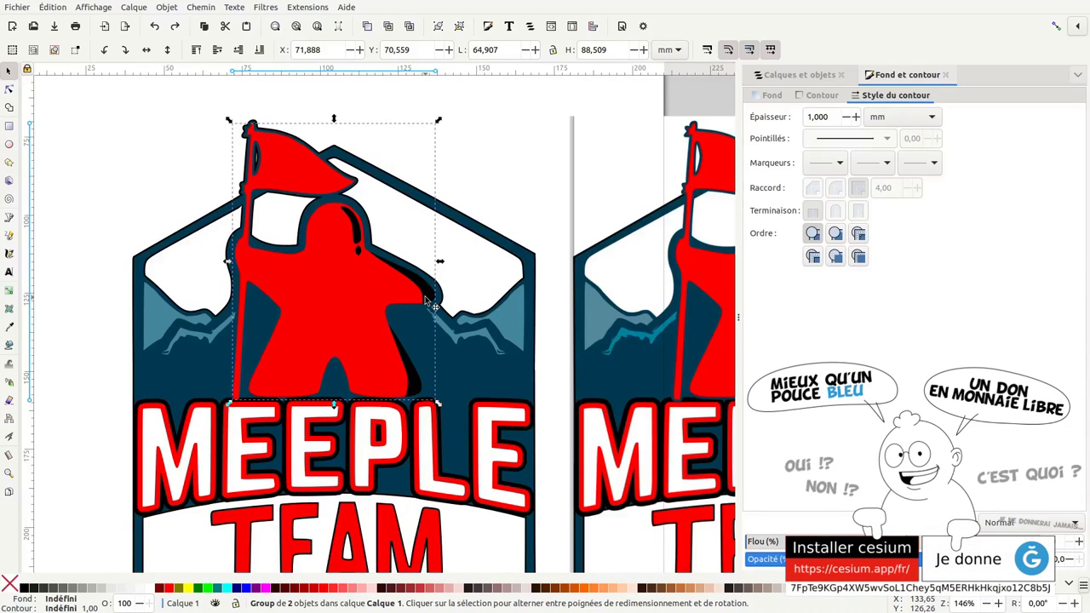